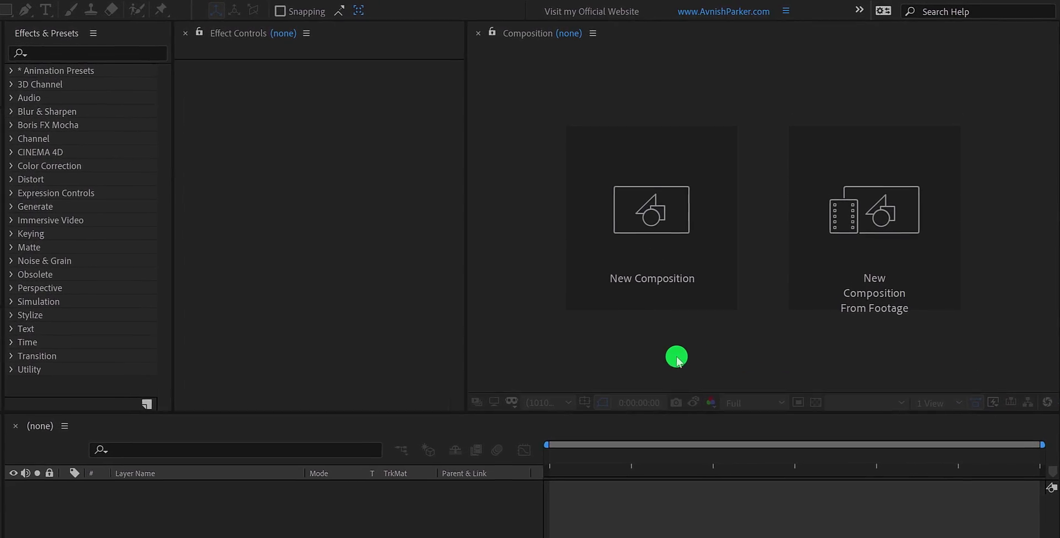
Create the Valentine_IG composition at 1080 x 1920, 60 fps, 10 seconds long.
{"action": "left_click", "coordinate": [636, 287]}
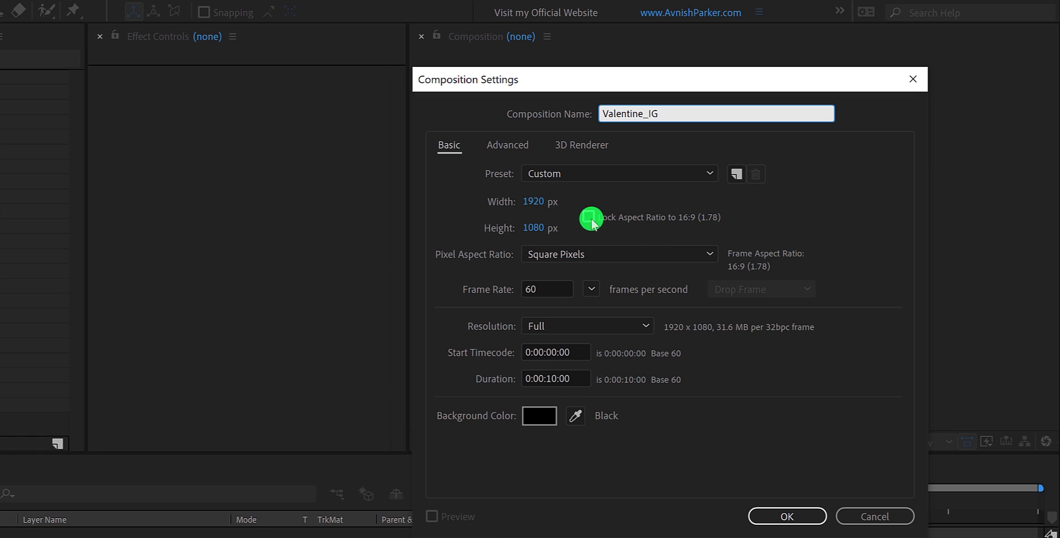
{"action": "left_click", "coordinate": [544, 202]}
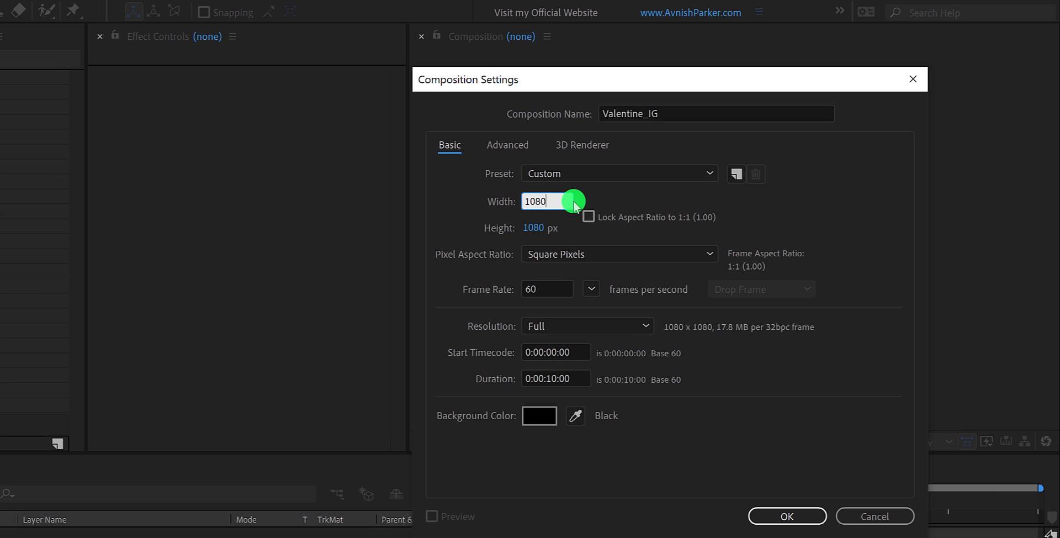
{"action": "key", "text": "Tab"}
{"action": "type", "text": "1"}
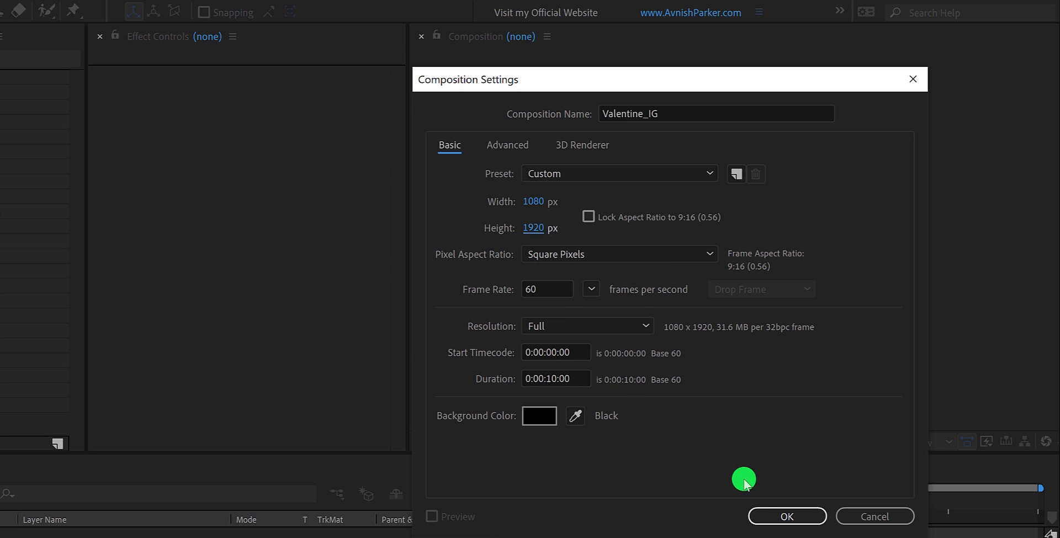
{"action": "left_click", "coordinate": [777, 514]}
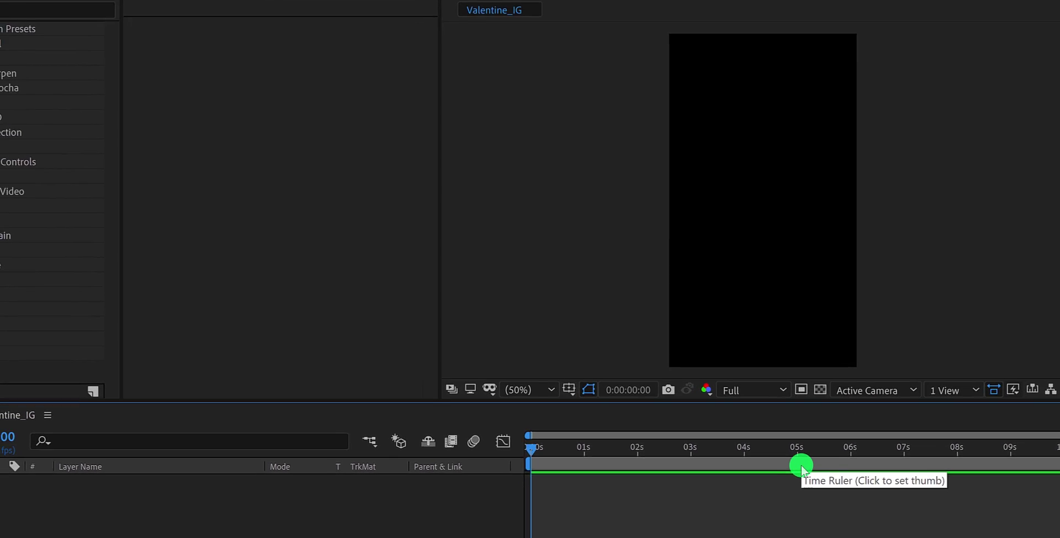
Add a comp-size bright pink solid named Background.
{"action": "right_click", "coordinate": [182, 513]}
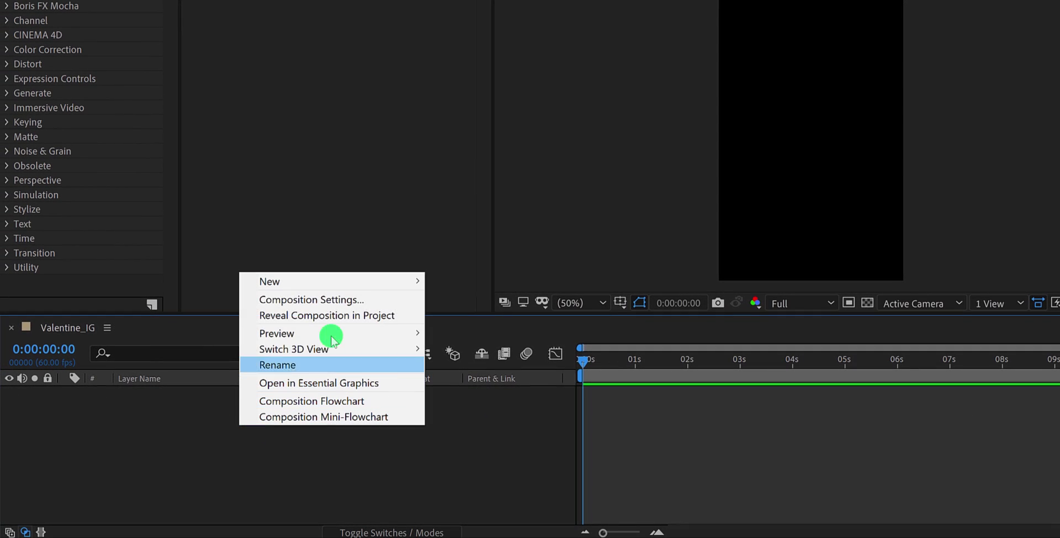
{"action": "mouse_move", "coordinate": [366, 281]}
{"action": "left_click", "coordinate": [517, 315]}
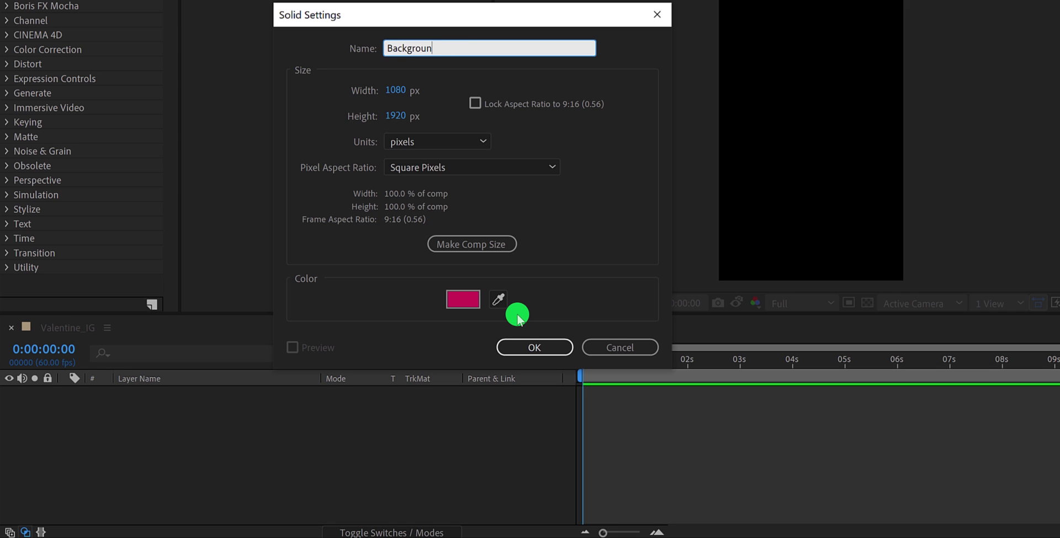
{"action": "left_click", "coordinate": [503, 248]}
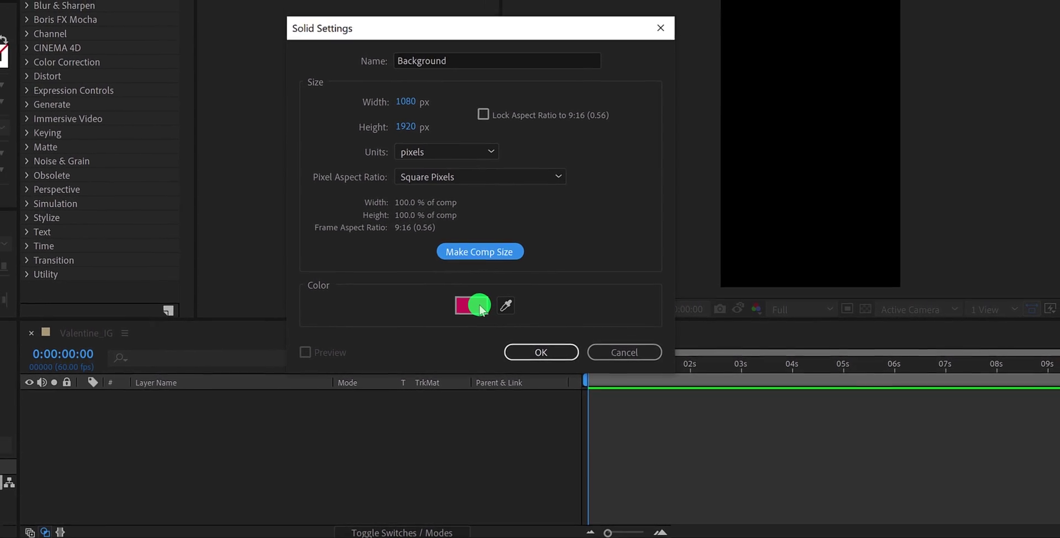
{"action": "left_click", "coordinate": [468, 299]}
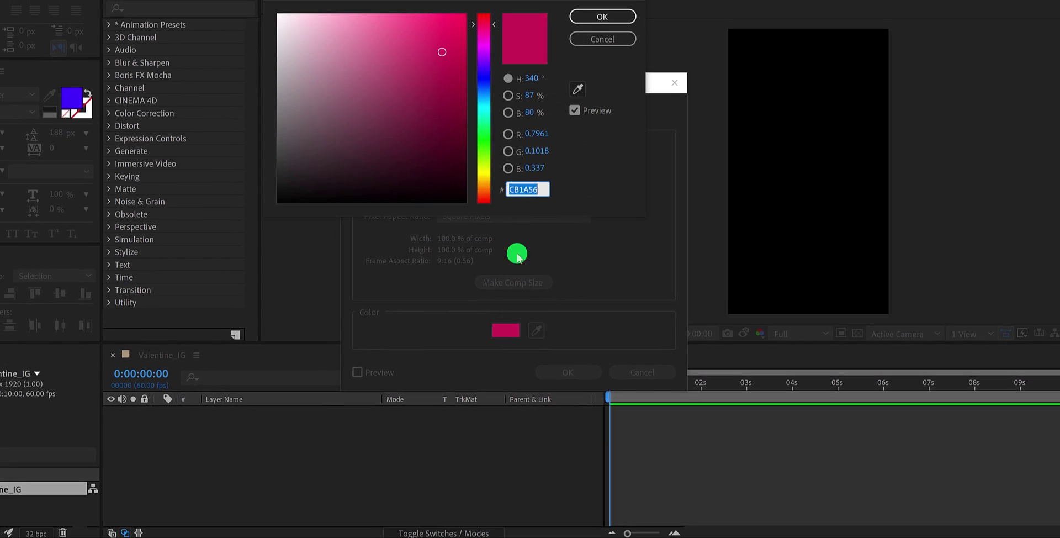
{"action": "mouse_move", "coordinate": [442, 55]}
{"action": "left_mouse_down"}
{"action": "mouse_move", "coordinate": [454, 61]}
{"action": "mouse_move", "coordinate": [455, 38]}
{"action": "mouse_move", "coordinate": [483, 19]}
{"action": "left_mouse_up"}
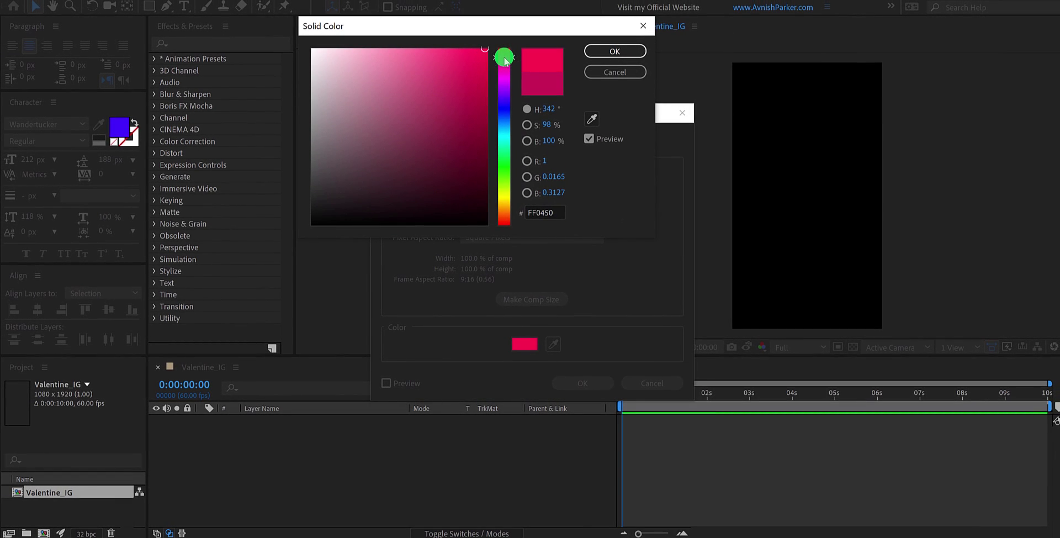
{"action": "left_click", "coordinate": [602, 50]}
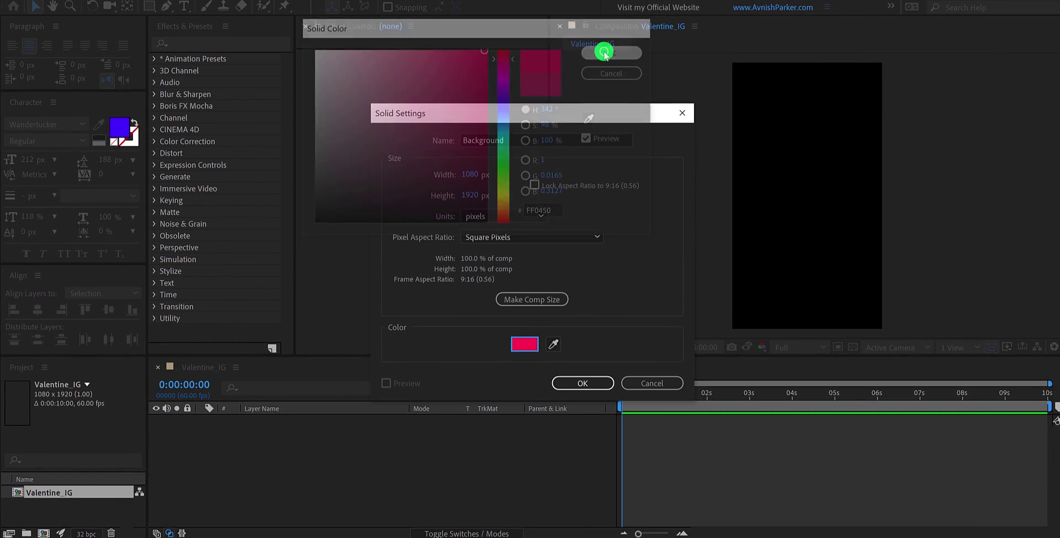
{"action": "left_click", "coordinate": [577, 383]}
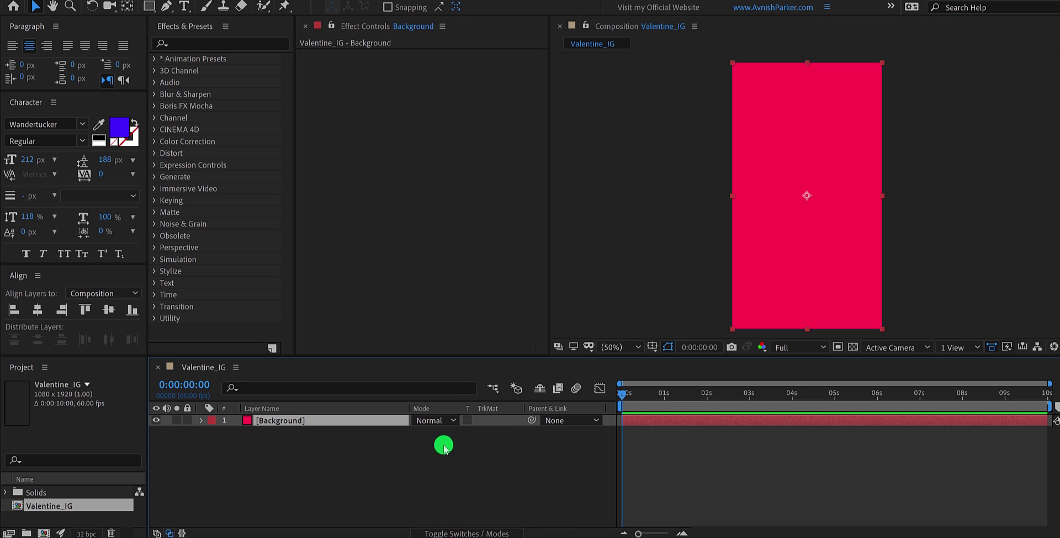
Add a second solid named Pattern in darker red C80540 above it.
{"action": "right_click", "coordinate": [362, 471]}
{"action": "mouse_move", "coordinate": [440, 351]}
{"action": "left_click", "coordinate": [574, 380]}
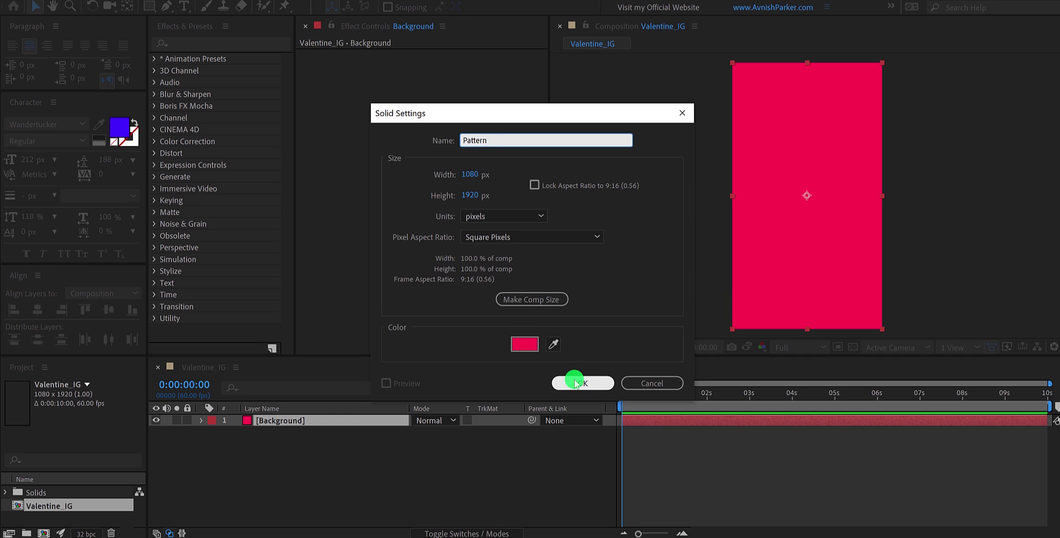
{"action": "left_click", "coordinate": [525, 347]}
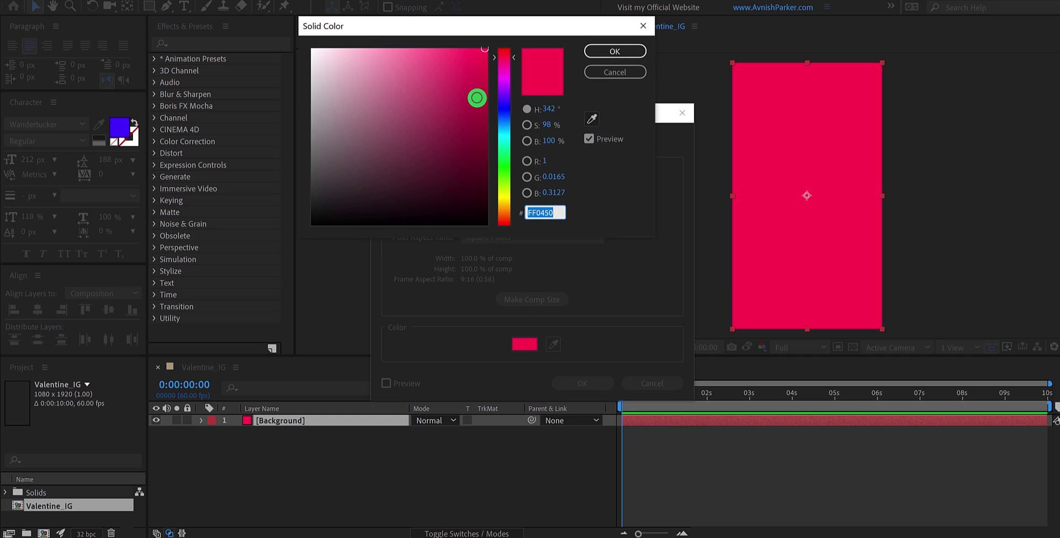
{"action": "type", "text": "B70B3F"}
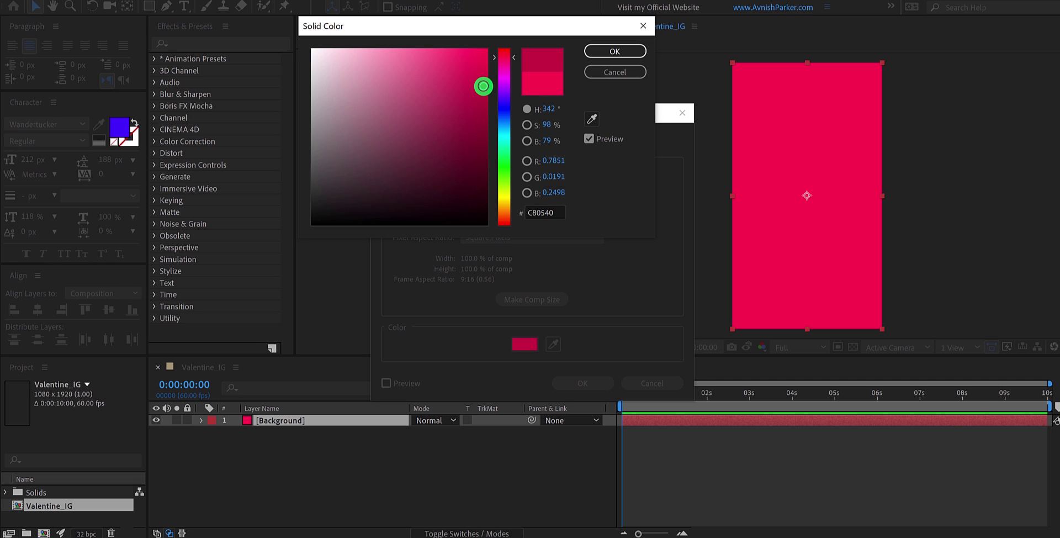
{"action": "left_click", "coordinate": [606, 51]}
{"action": "left_click", "coordinate": [583, 382]}
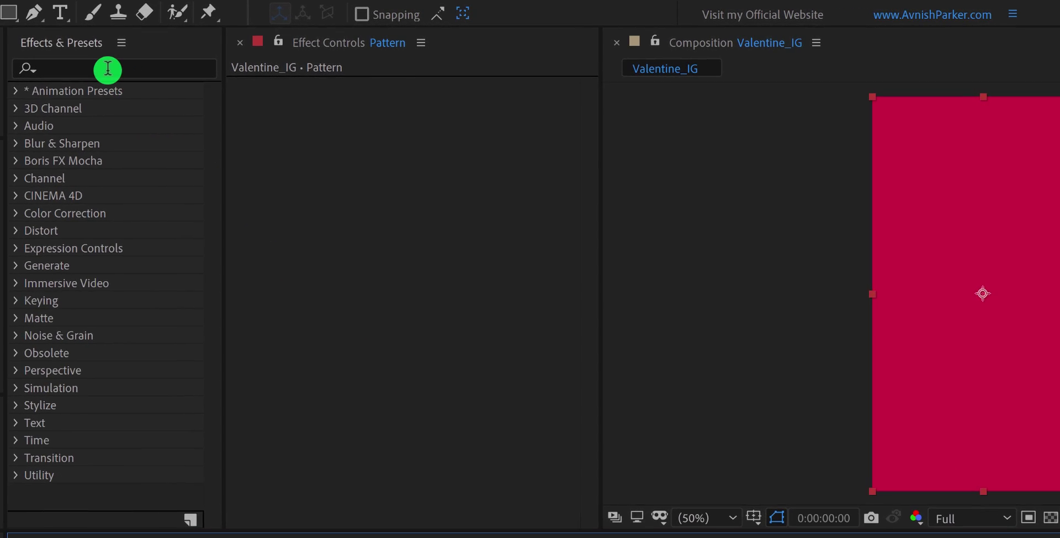
Apply Venetian Blinds to the Pattern layer with 30% completion and 90° direction.
{"action": "left_click", "coordinate": [108, 69]}
{"action": "type", "text": "blinds"}
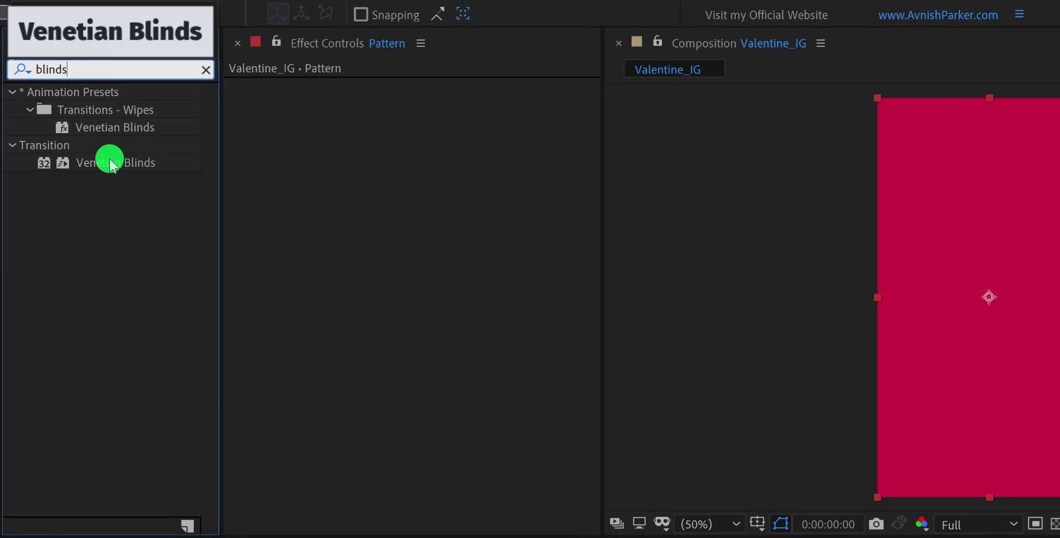
{"action": "left_click_drag", "start_coordinate": [107, 163], "coordinate": [306, 157]}
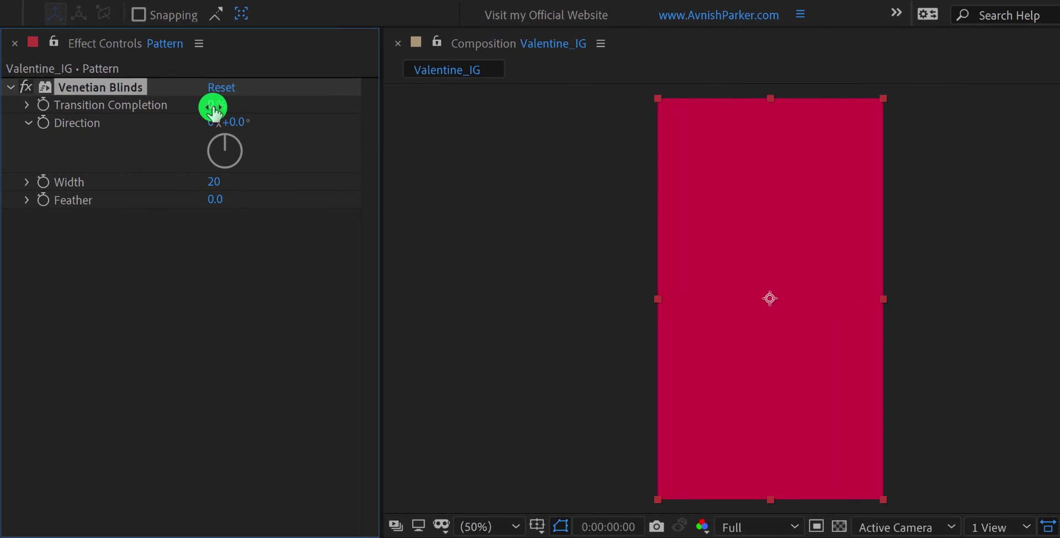
{"action": "left_click", "coordinate": [213, 108]}
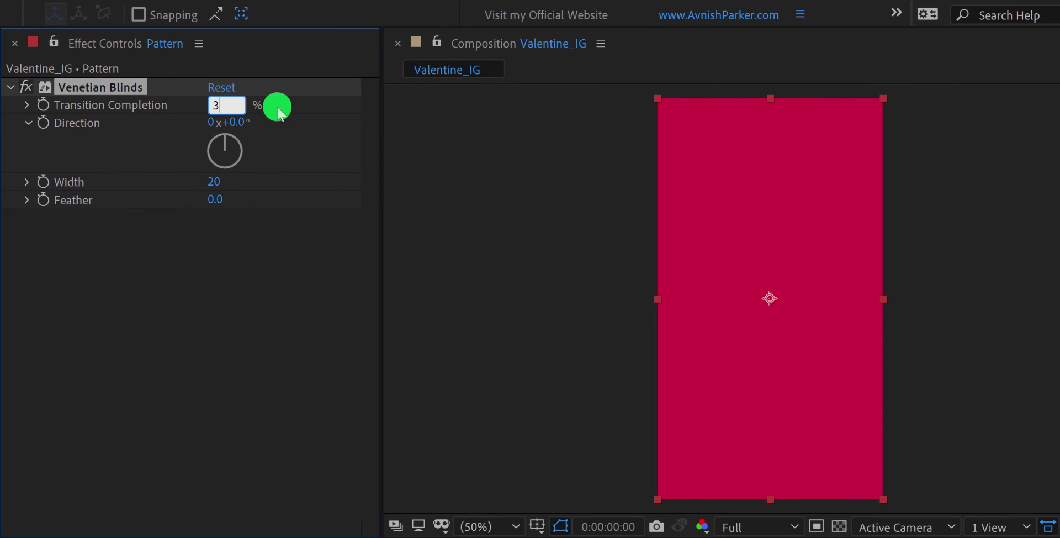
{"action": "key", "text": "Return"}
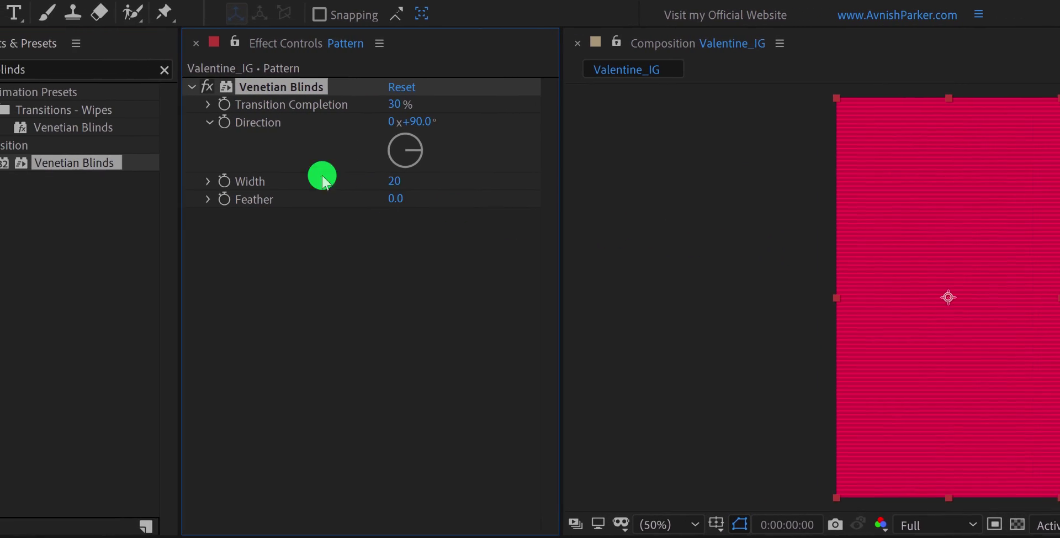
{"action": "left_click", "coordinate": [42, 65]}
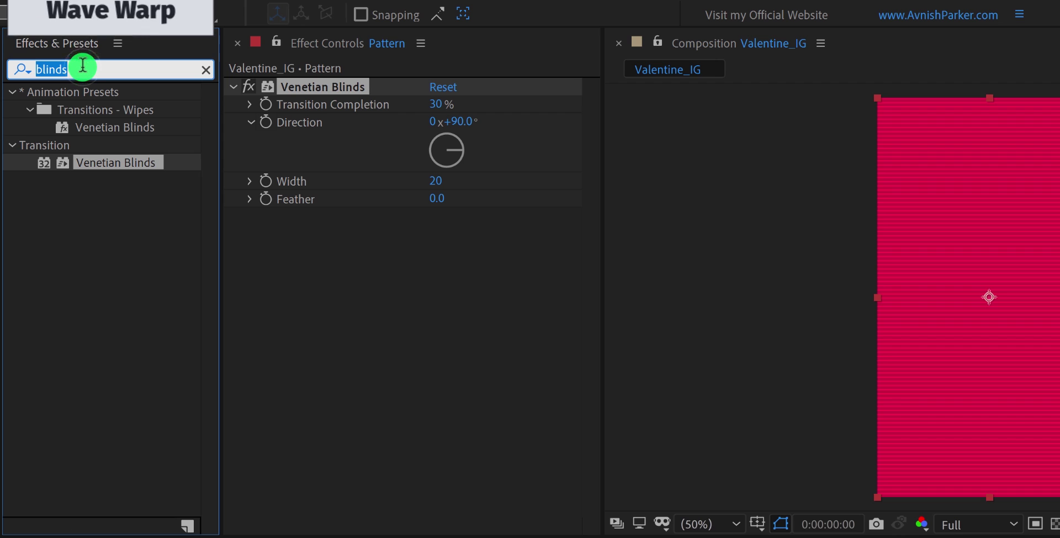
Add Wave Warp below Venetian Blinds on Pattern, keeping the Sine wave type.
{"action": "type", "text": "wave"}
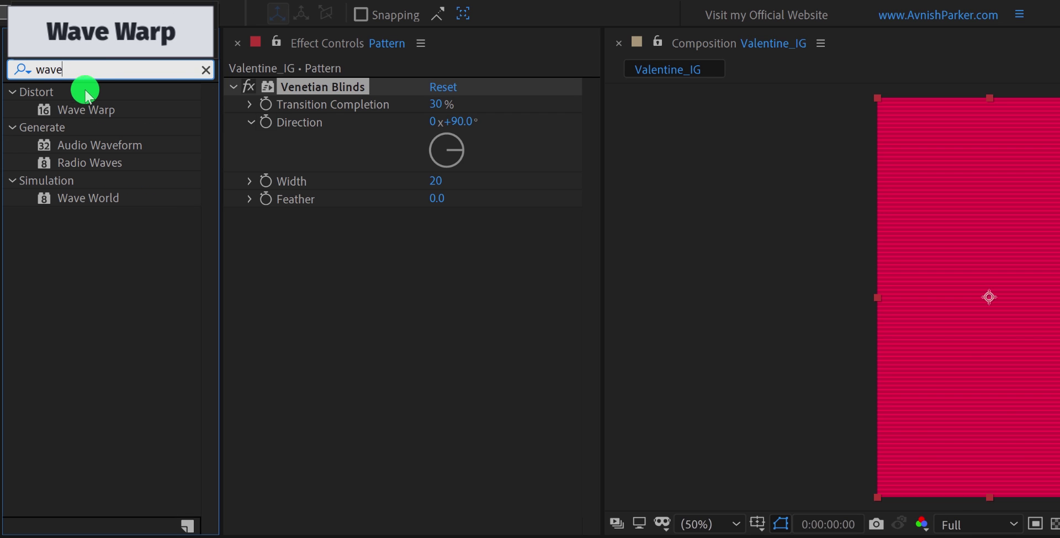
{"action": "left_click_drag", "start_coordinate": [83, 108], "coordinate": [311, 219]}
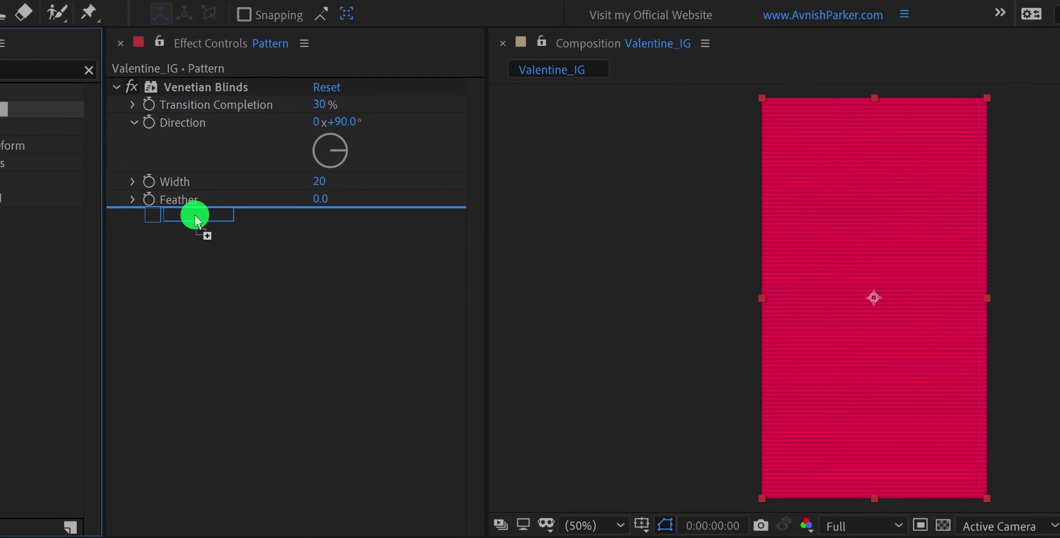
{"action": "left_click_drag", "start_coordinate": [194, 219], "coordinate": [194, 220]}
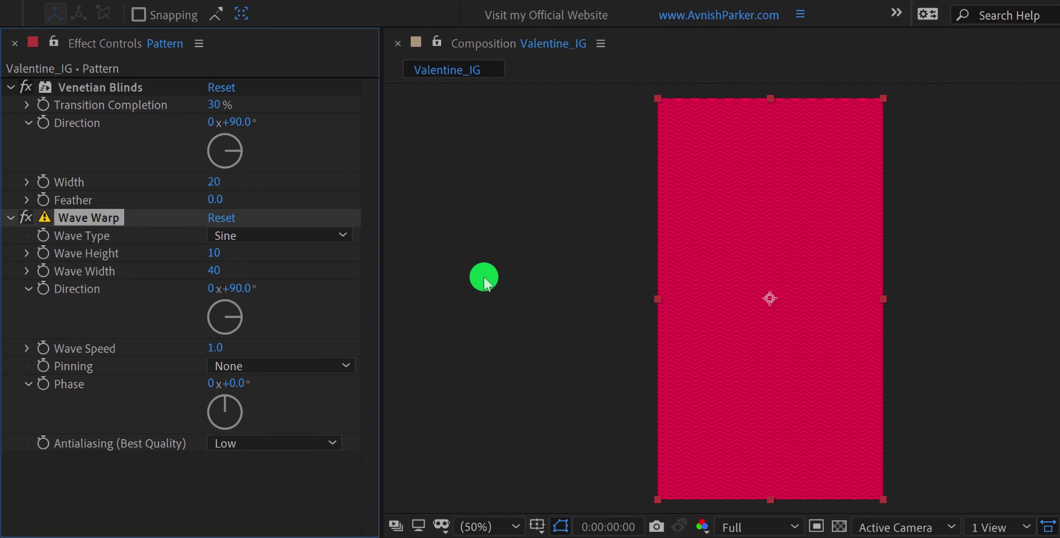
{"action": "left_click", "coordinate": [281, 235]}
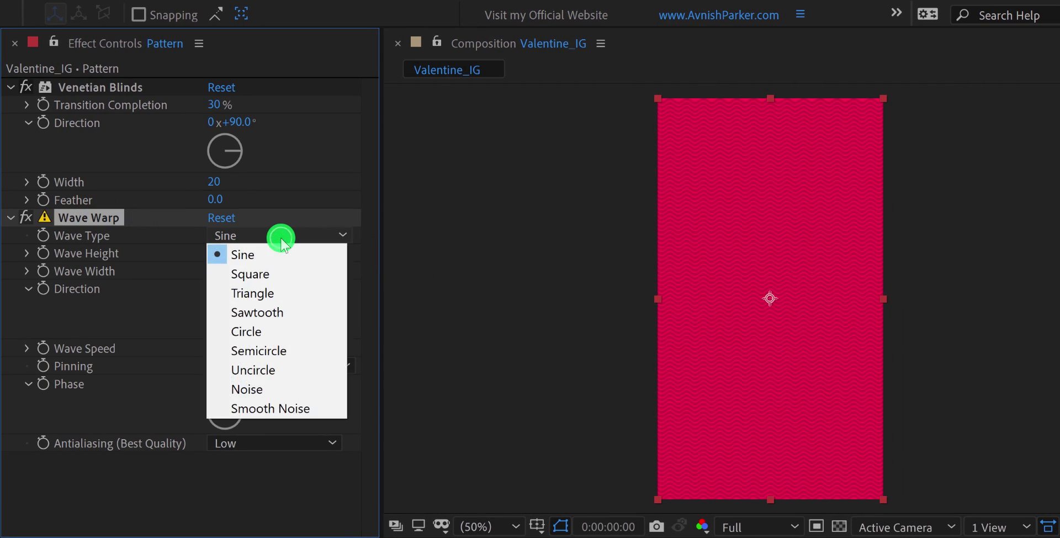
{"action": "left_click", "coordinate": [287, 292]}
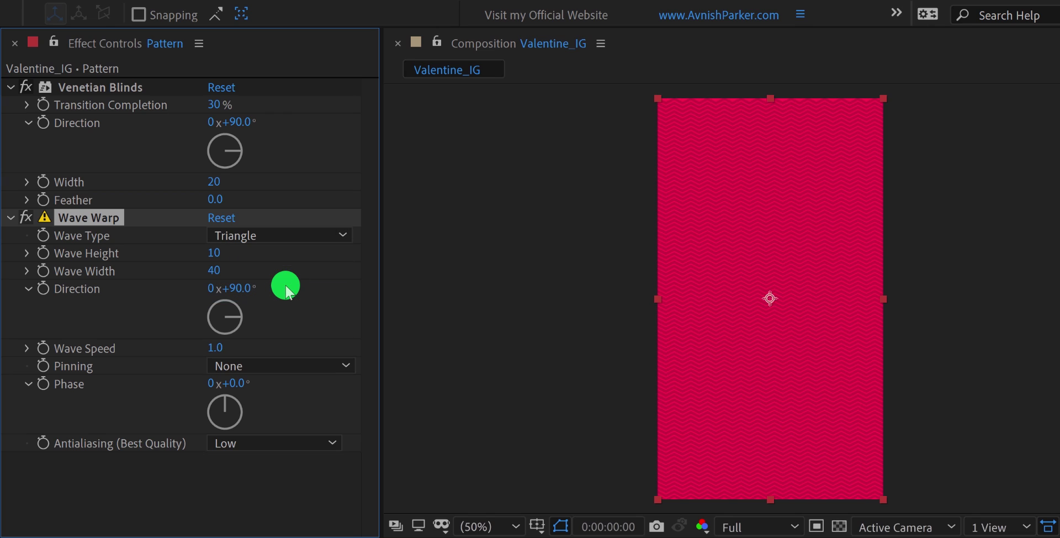
{"action": "left_click", "coordinate": [272, 236]}
{"action": "left_click", "coordinate": [268, 255]}
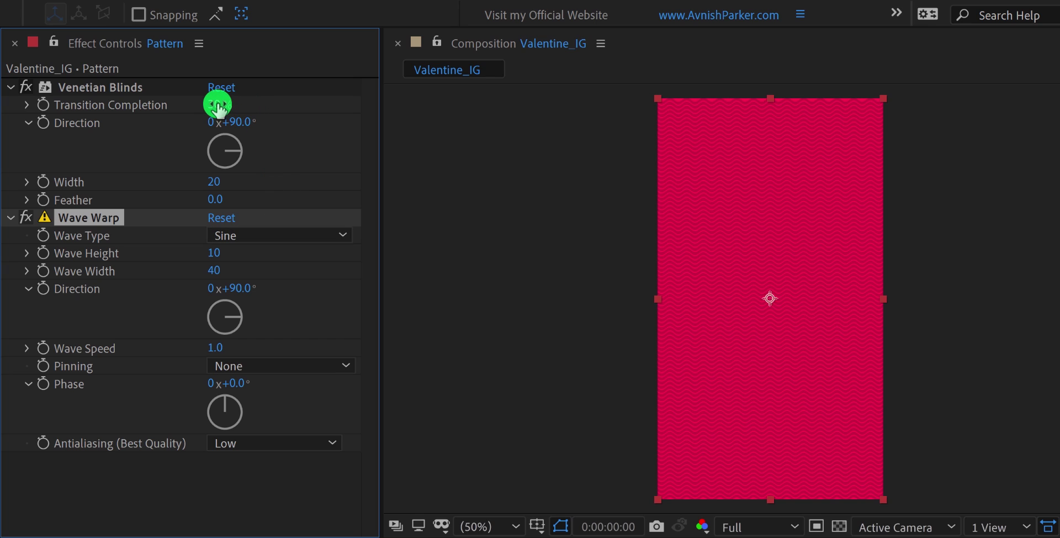
Lower blinds completion to 20%, set Wave Speed to 0.5, and preview the motion.
{"action": "left_click_drag", "start_coordinate": [223, 102], "coordinate": [263, 107]}
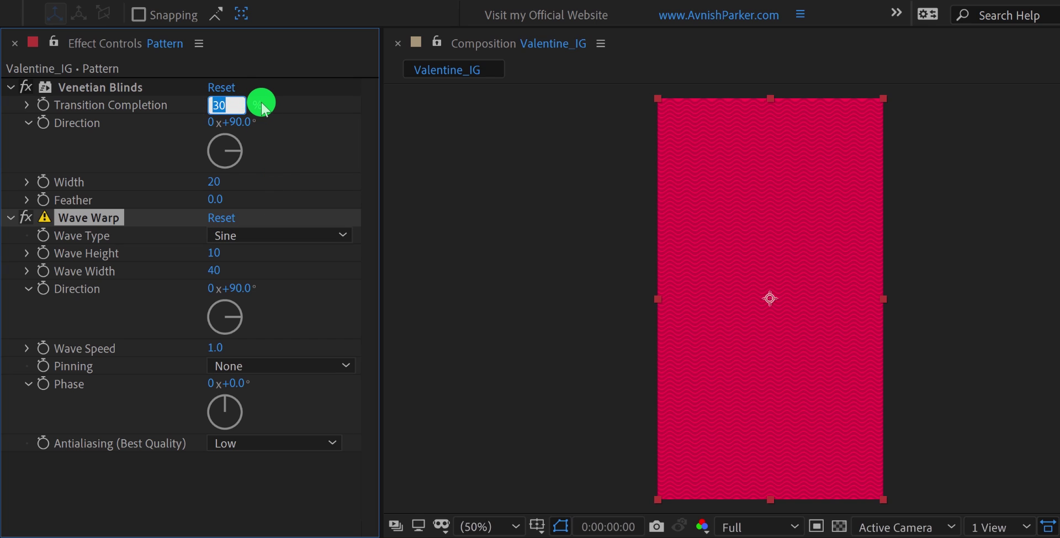
{"action": "type", "text": "20"}
{"action": "key", "text": "Return"}
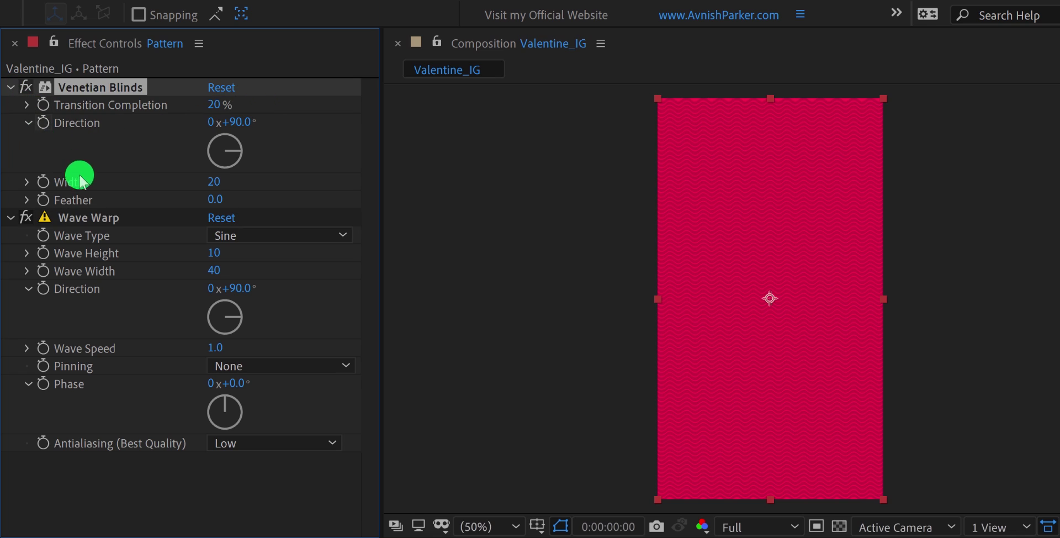
{"action": "left_click", "coordinate": [215, 347]}
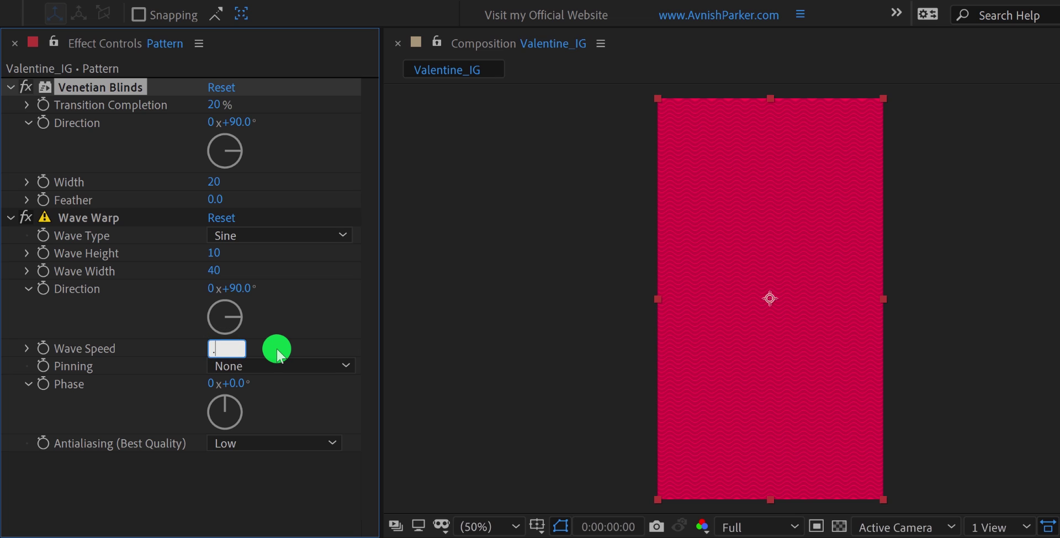
{"action": "key", "text": "Return"}
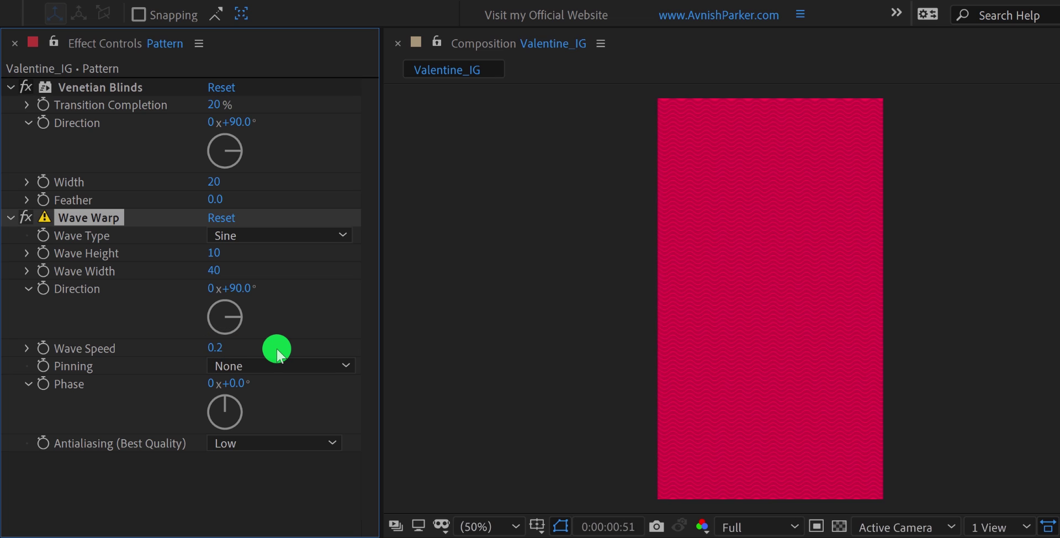
{"action": "key", "text": "space"}
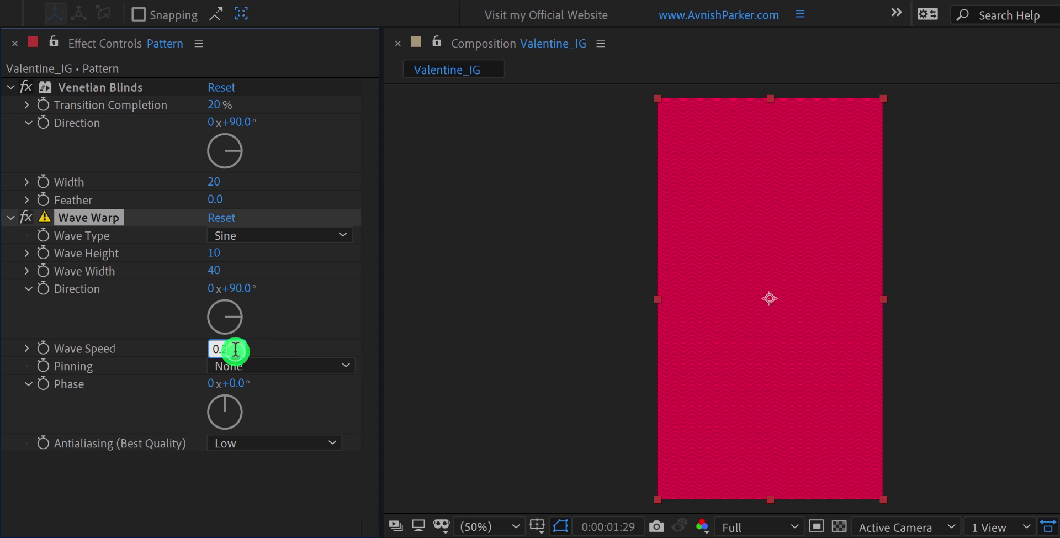
{"action": "type", "text": "0.5"}
{"action": "key", "text": "Return"}
{"action": "key", "text": "space"}
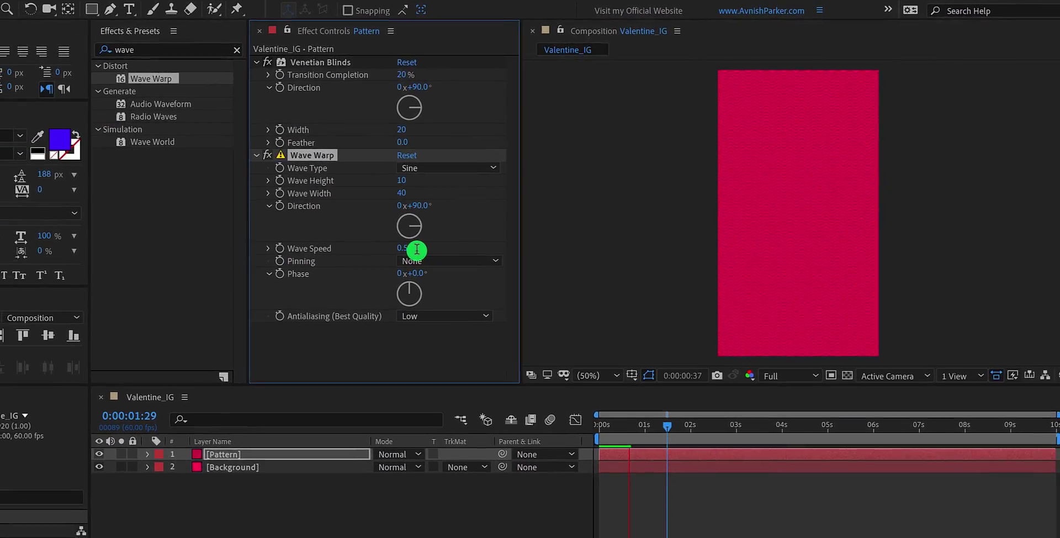
Stop the preview and scale the Pattern layer to 105%.
{"action": "key", "text": "space"}
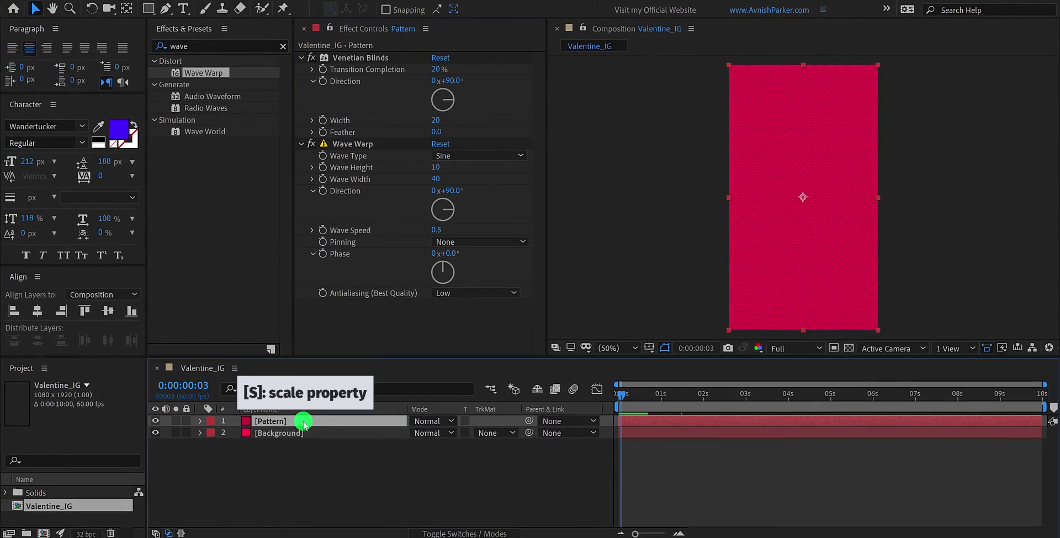
{"action": "key", "text": "s"}
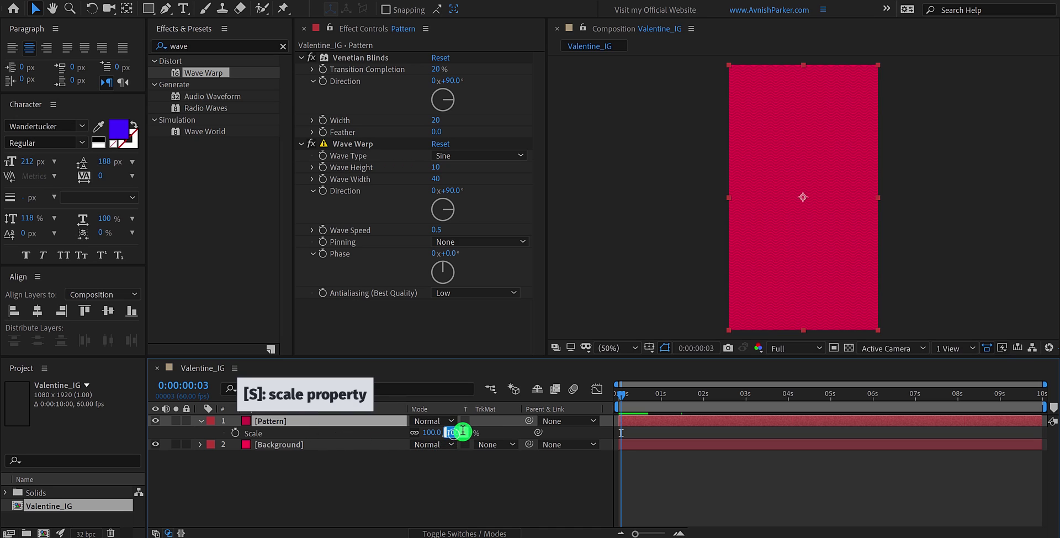
{"action": "type", "text": "05"}
{"action": "key", "text": "Return"}
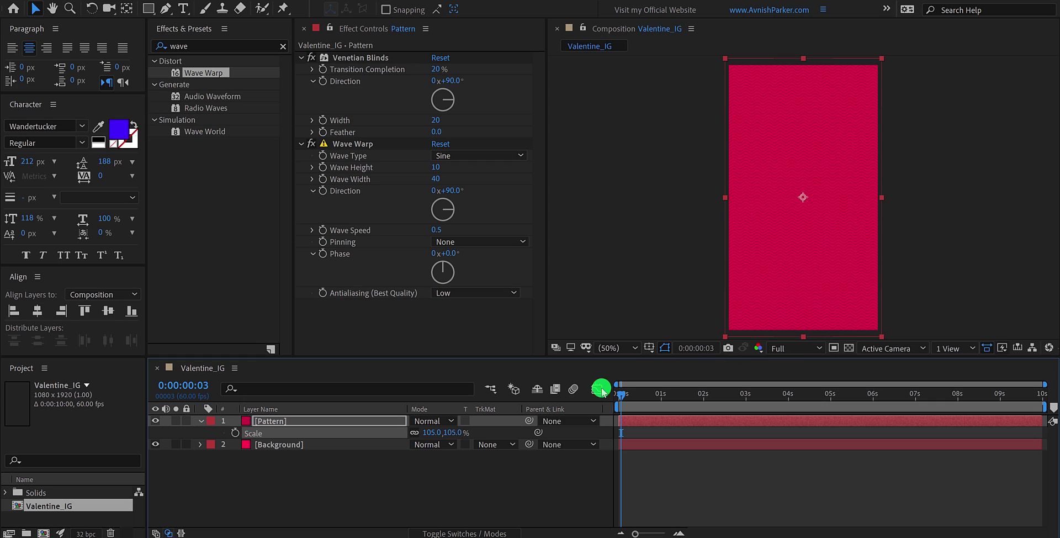
{"action": "left_click", "coordinate": [200, 421]}
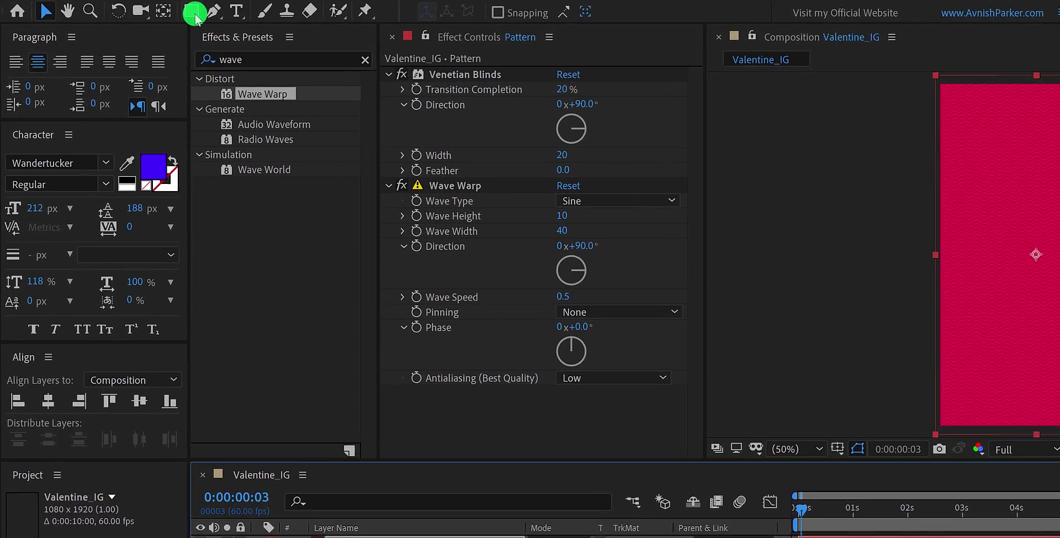
Draw an oval mask on Pattern with the Ellipse Tool and resize it to fit the frame.
{"action": "left_click_drag", "start_coordinate": [196, 15], "coordinate": [258, 54]}
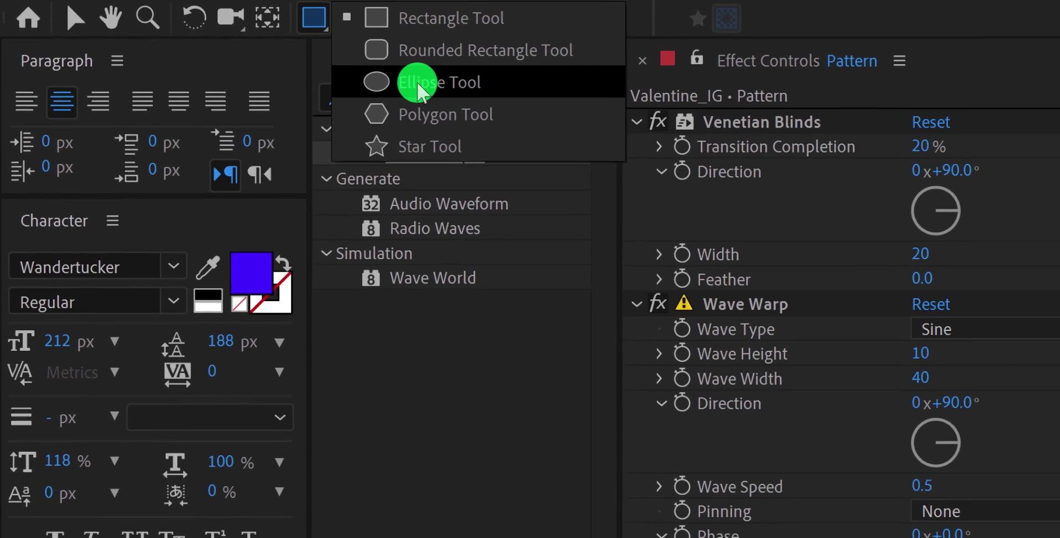
{"action": "left_click_drag", "start_coordinate": [420, 92], "coordinate": [420, 91]}
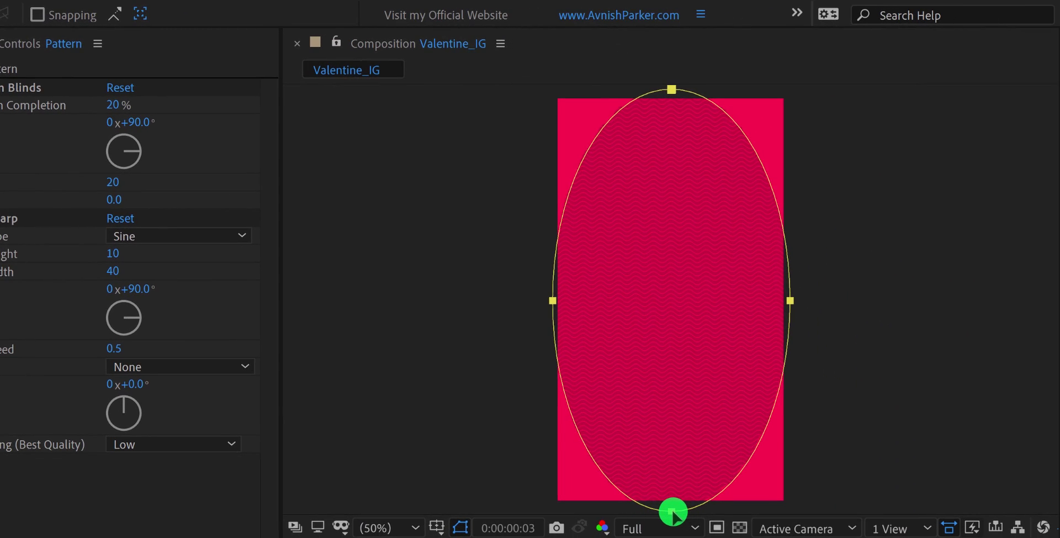
{"action": "left_click", "coordinate": [673, 512]}
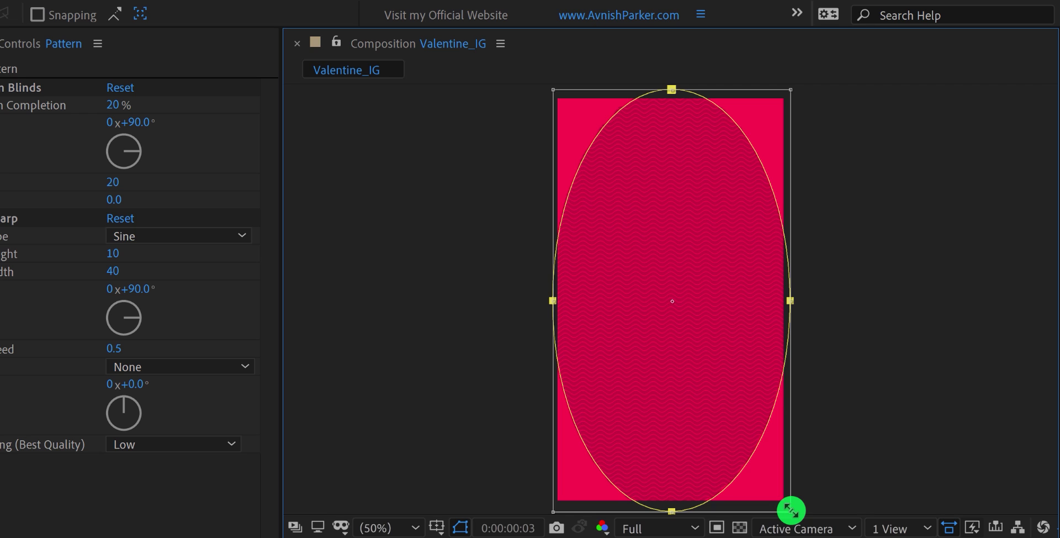
{"action": "left_click_drag", "start_coordinate": [791, 510], "coordinate": [772, 492]}
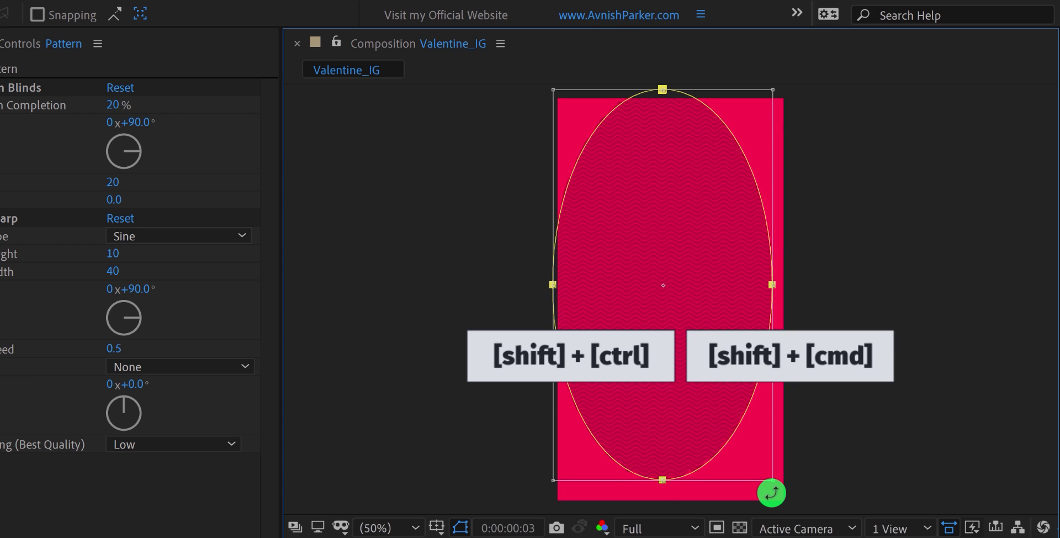
{"action": "left_click_drag", "start_coordinate": [771, 493], "coordinate": [767, 490]}
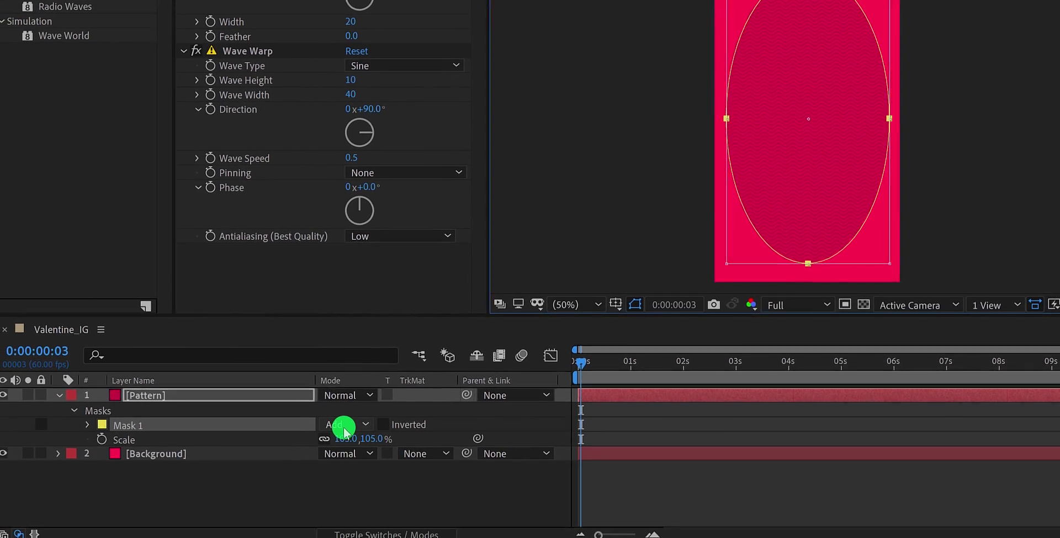
Set Mask 1 to Subtract with a 500-pixel feather, then deselect the layer.
{"action": "left_click", "coordinate": [346, 423]}
{"action": "left_click", "coordinate": [360, 344]}
{"action": "key", "text": "f"}
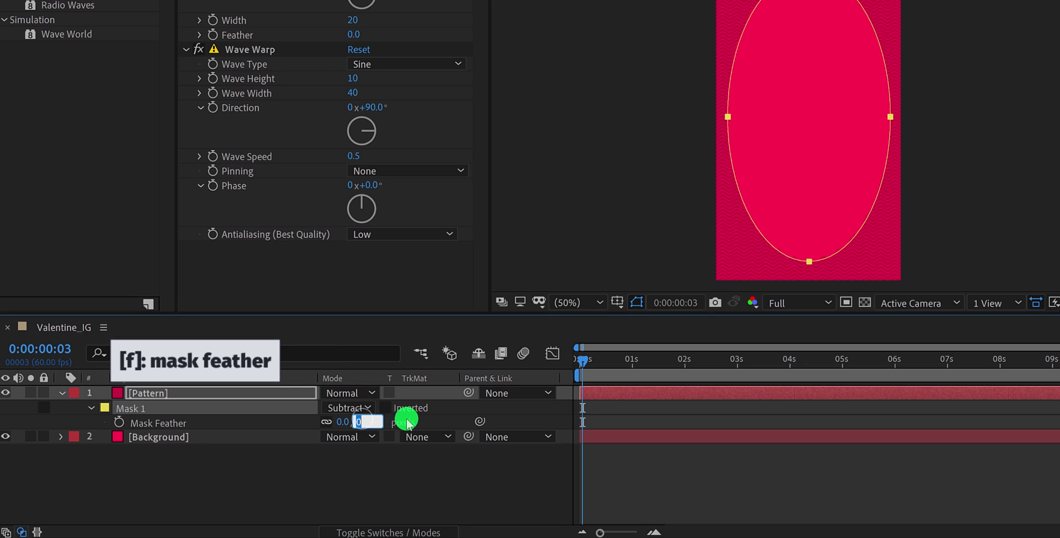
{"action": "type", "text": "500"}
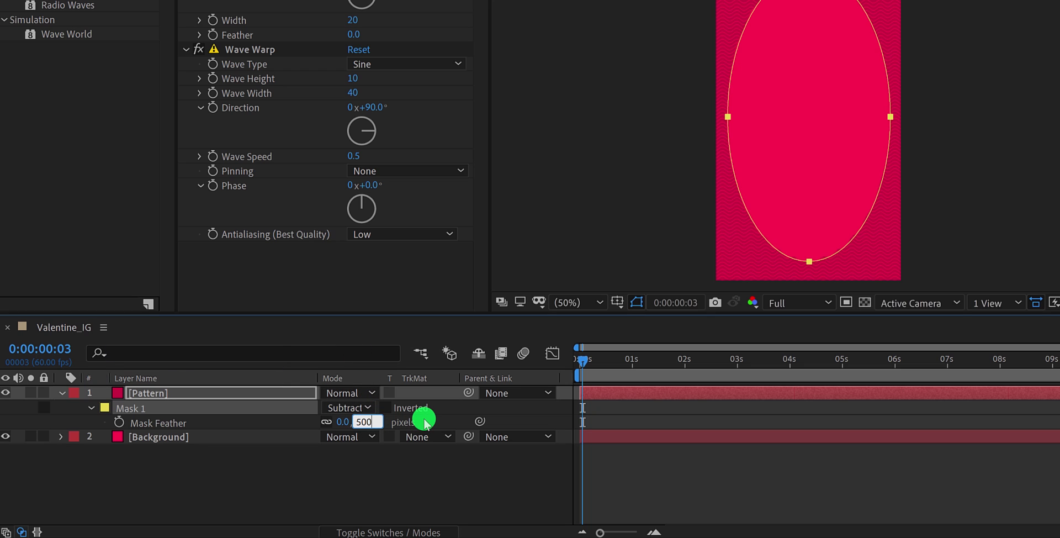
{"action": "key", "text": "Return"}
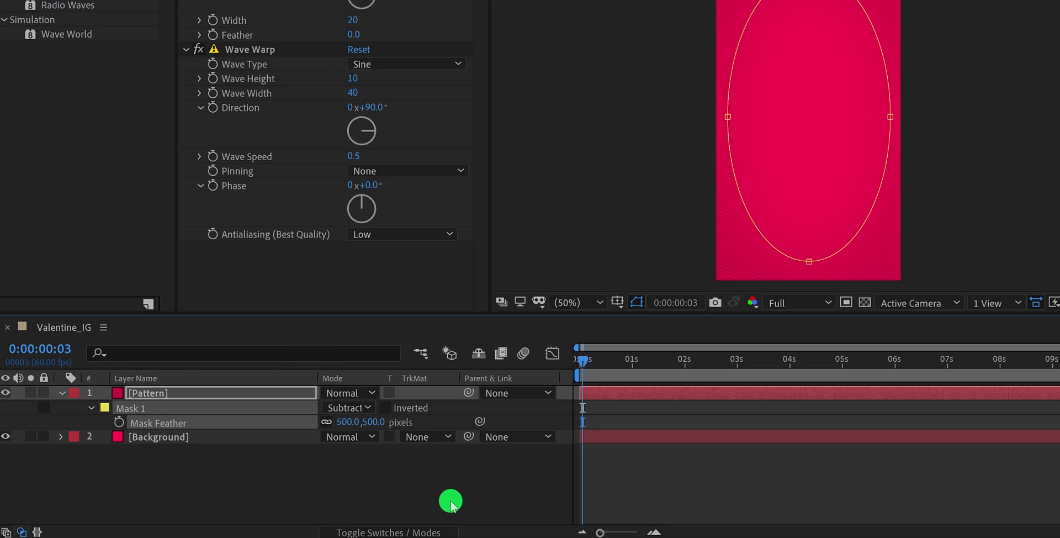
{"action": "left_click", "coordinate": [450, 503]}
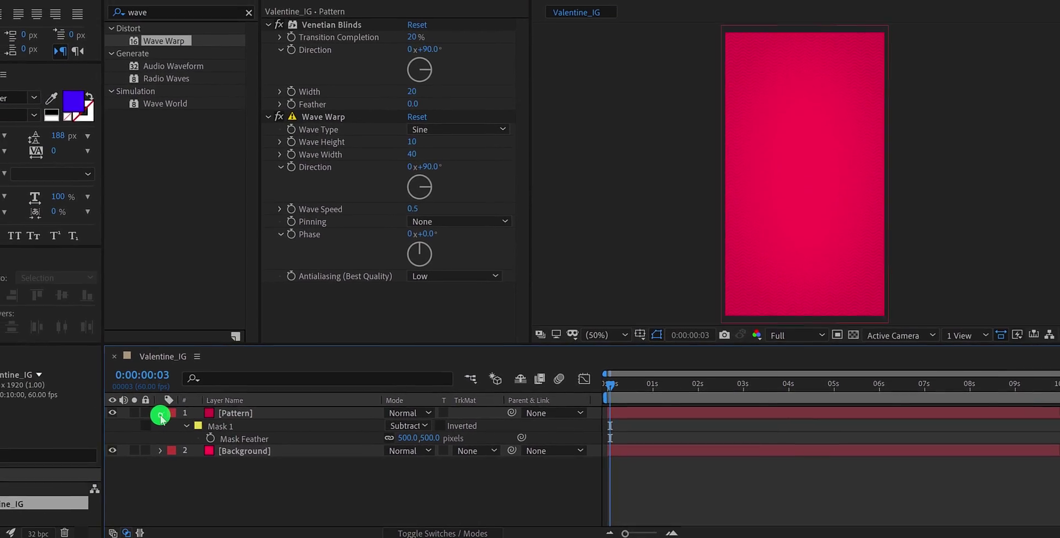
Add Couple.jpg as the top layer, scale it to 32%, and move it up.
{"action": "left_click", "coordinate": [160, 414]}
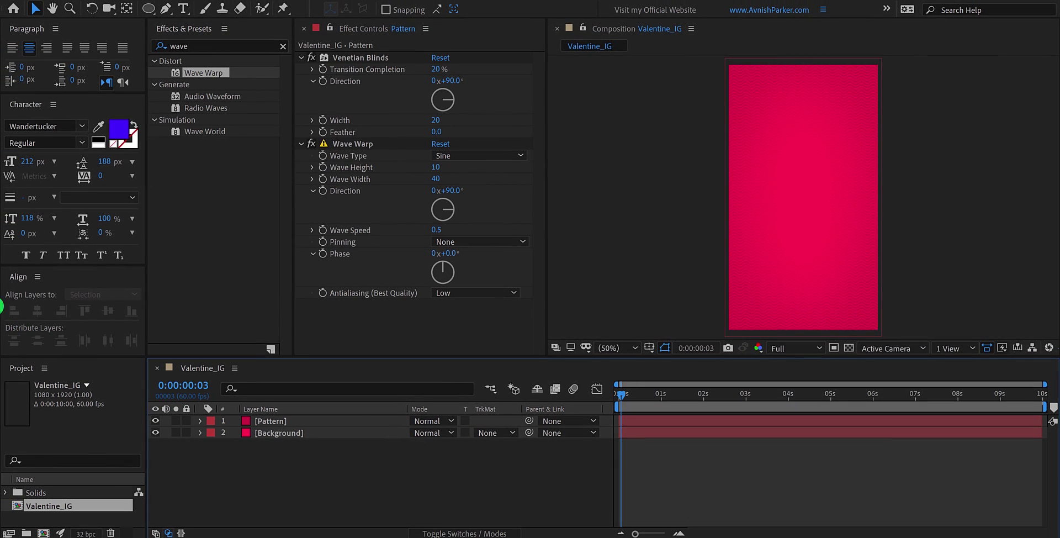
{"action": "left_click_drag", "start_coordinate": [16, 313], "coordinate": [289, 462]}
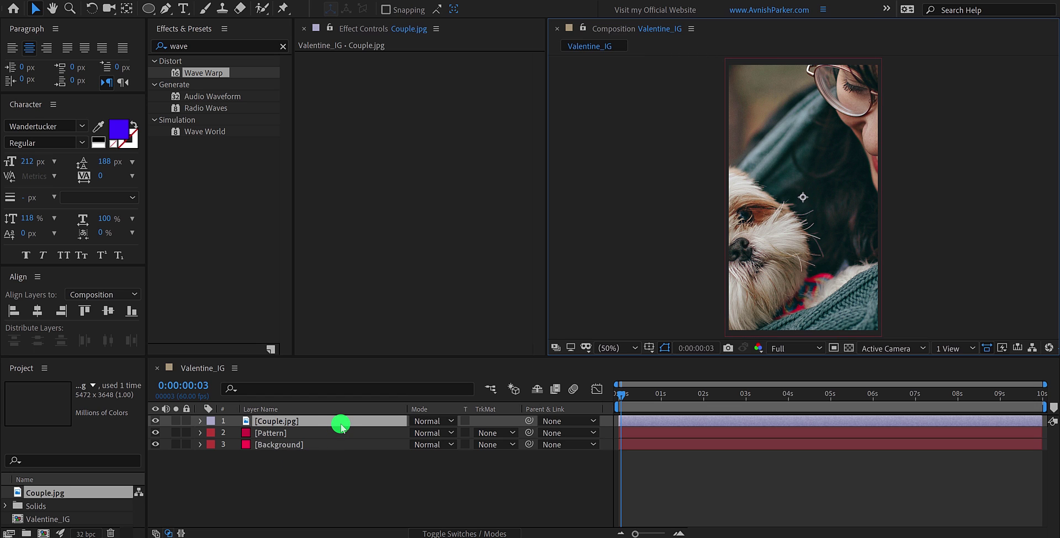
{"action": "key", "text": "s"}
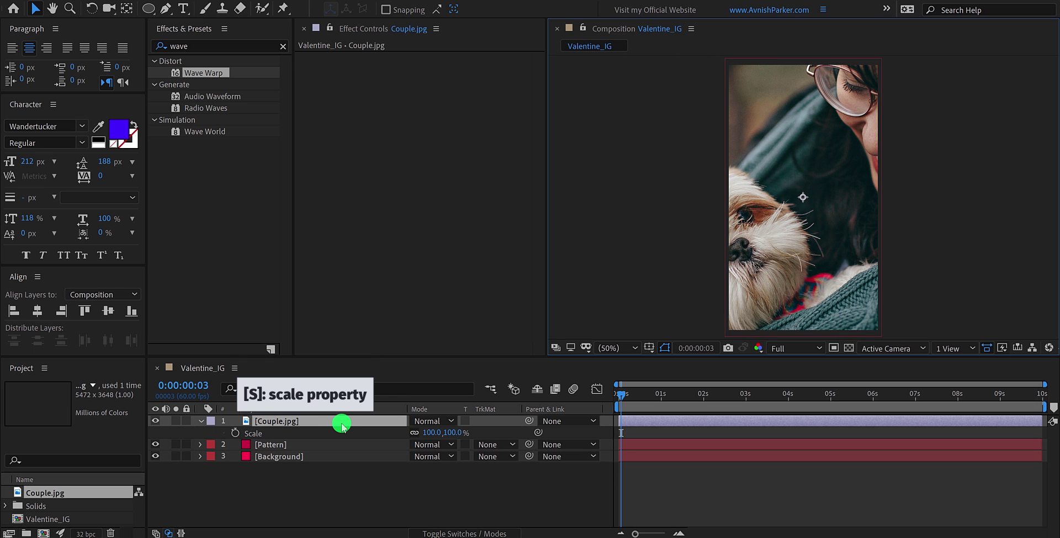
{"action": "left_click_drag", "start_coordinate": [453, 434], "coordinate": [416, 444]}
{"action": "left_click_drag", "start_coordinate": [848, 189], "coordinate": [839, 131]}
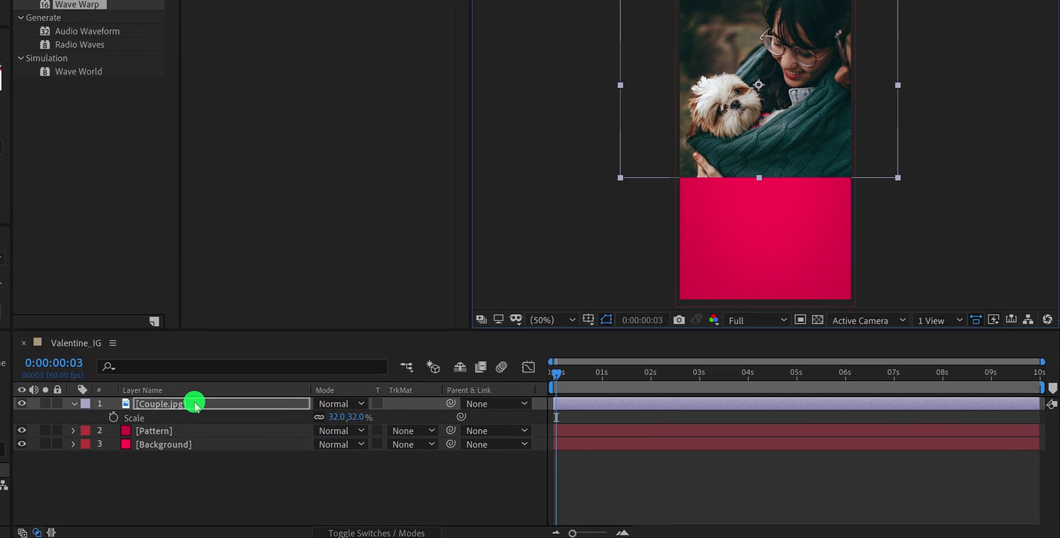
Pre-compose the photo into an Image composition, moving all attributes.
{"action": "right_click", "coordinate": [195, 404]}
{"action": "left_click", "coordinate": [260, 348]}
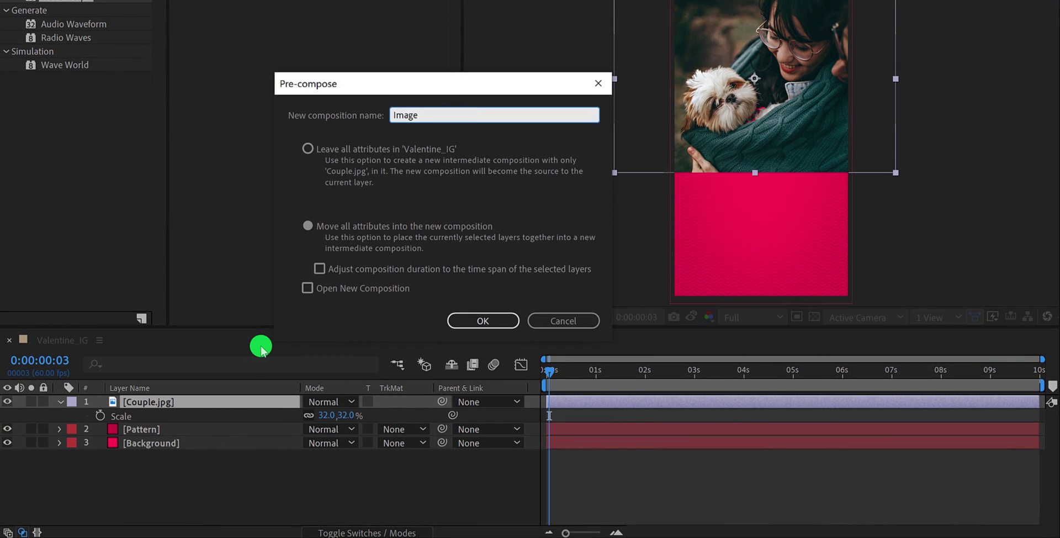
{"action": "left_click", "coordinate": [343, 226]}
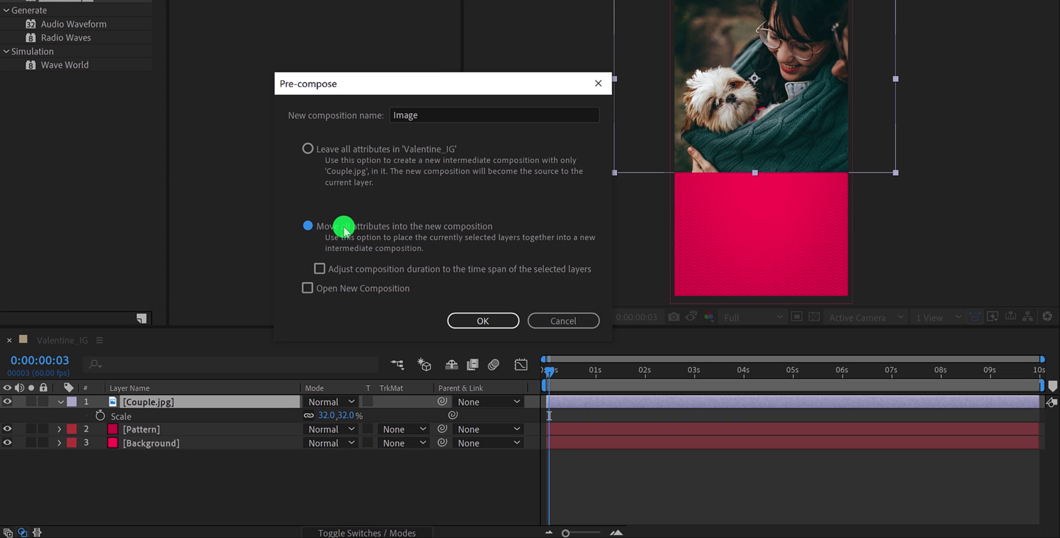
{"action": "left_click", "coordinate": [448, 316]}
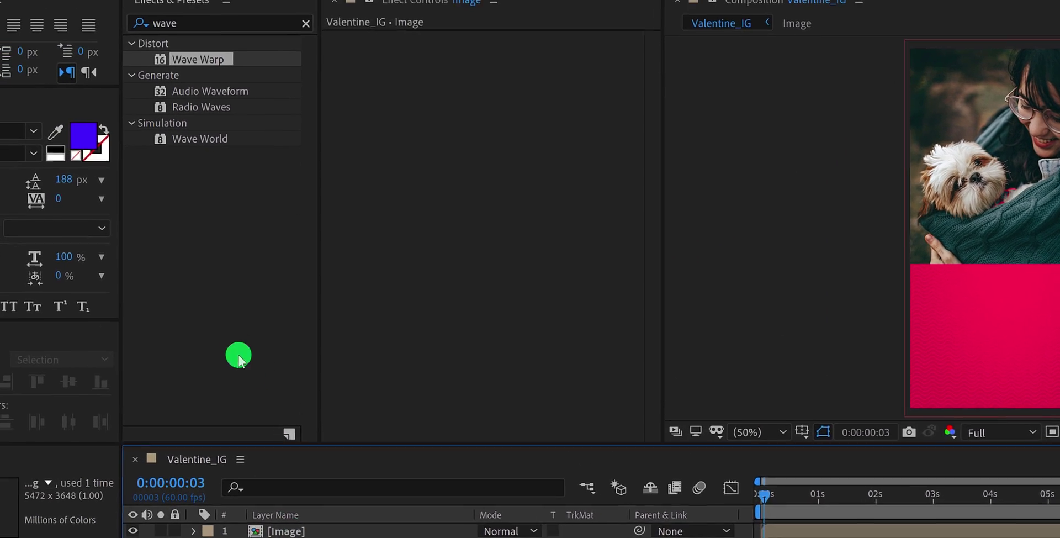
Draw a solid black, stroke-less rectangle over the top of the frame.
{"action": "left_click_drag", "start_coordinate": [221, 14], "coordinate": [254, 16]}
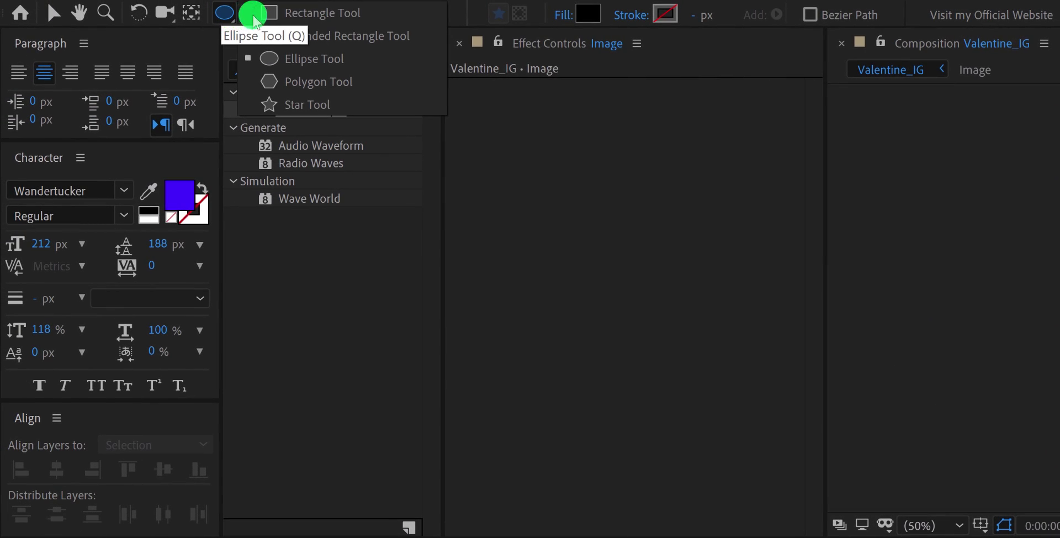
{"action": "left_click", "coordinate": [279, 12]}
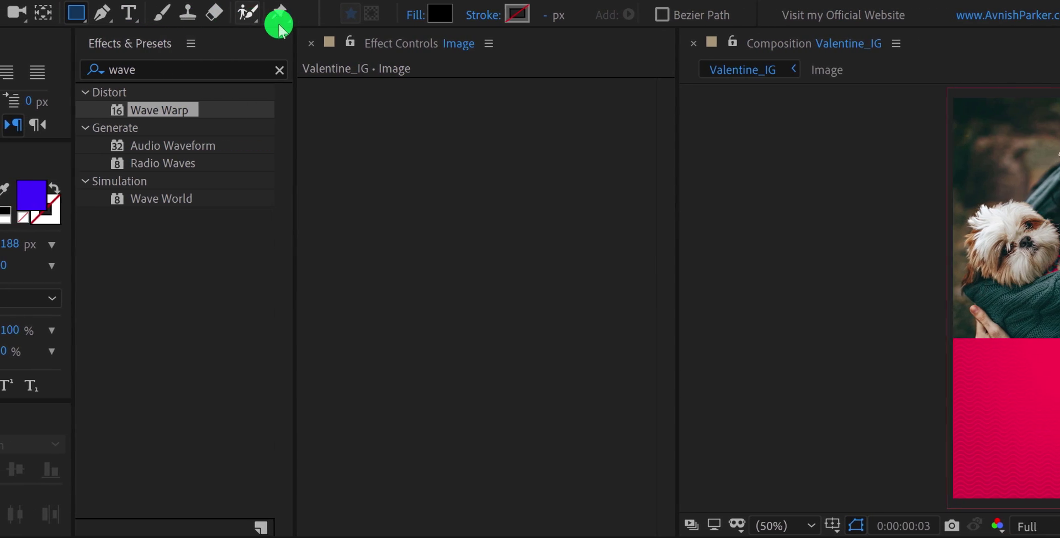
{"action": "left_click", "coordinate": [411, 15]}
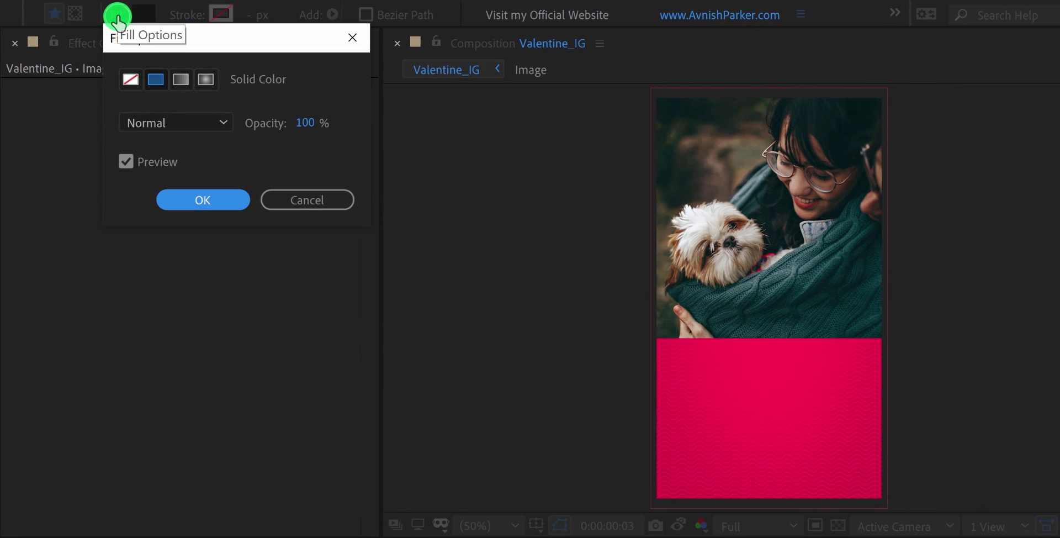
{"action": "left_click", "coordinate": [155, 78]}
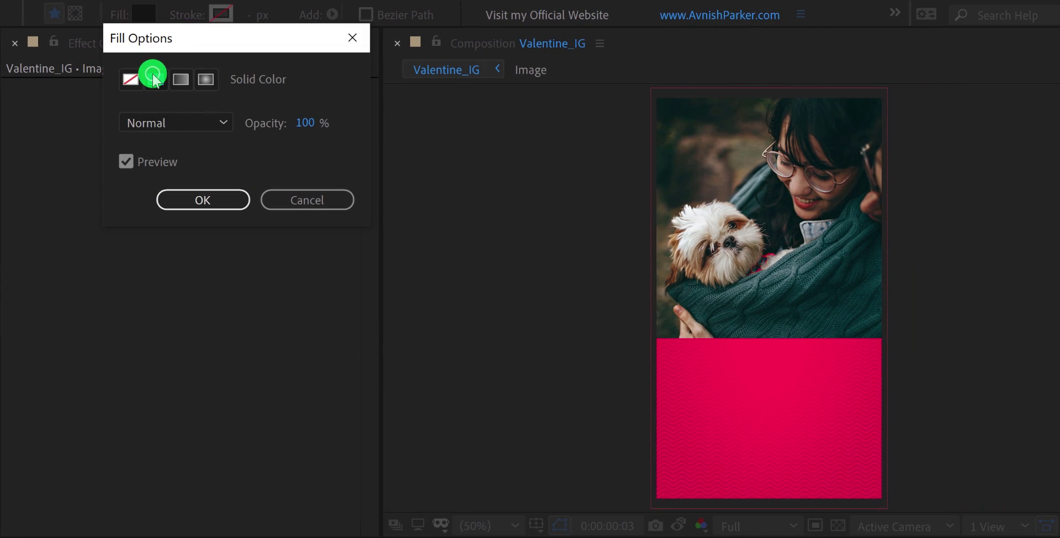
{"action": "left_click", "coordinate": [194, 199]}
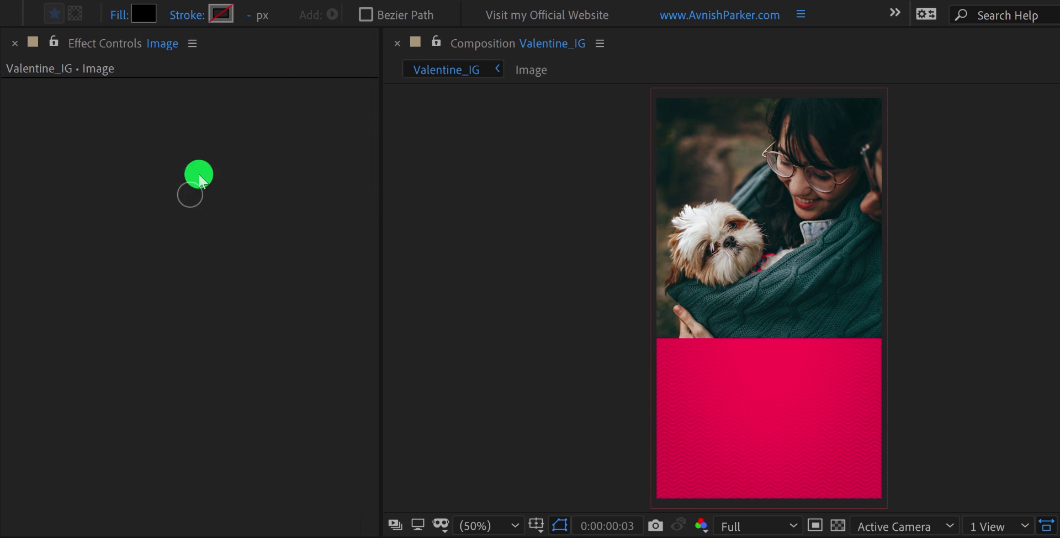
{"action": "left_click", "coordinate": [196, 21]}
{"action": "left_click", "coordinate": [131, 79]}
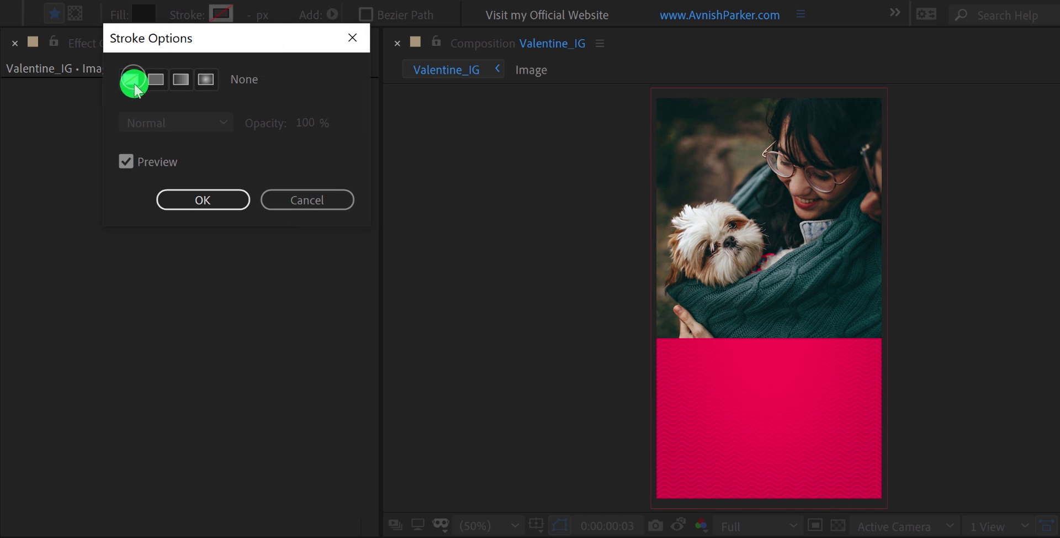
{"action": "left_click", "coordinate": [182, 201]}
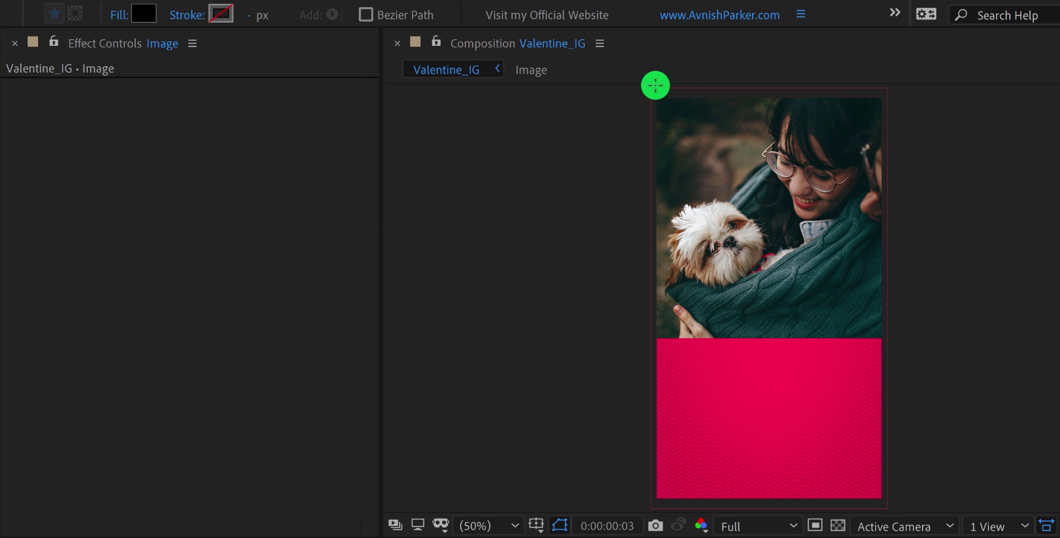
{"action": "left_click_drag", "start_coordinate": [648, 90], "coordinate": [900, 339]}
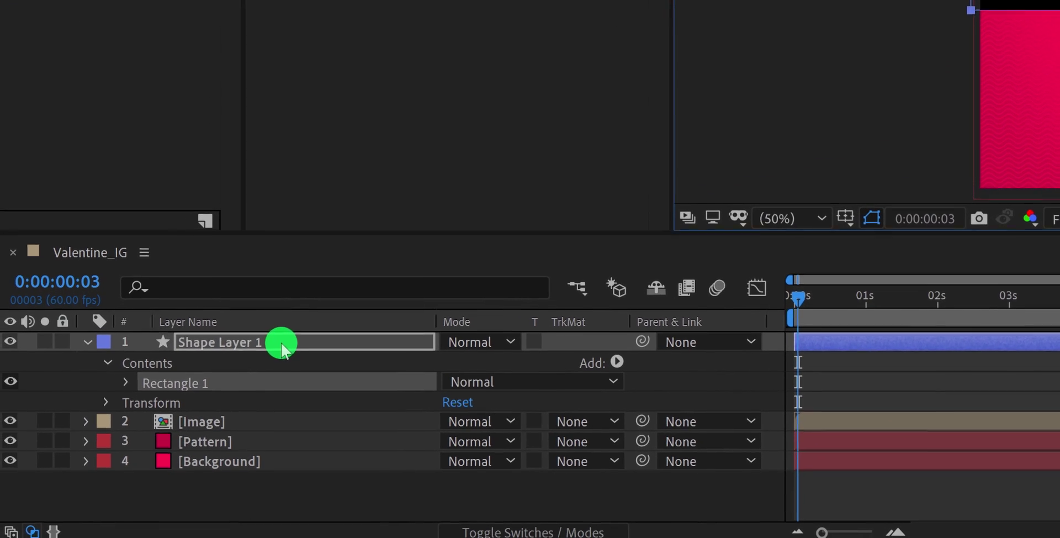
Rename the new shape layer to Image_Mask.
{"action": "key", "text": "Return"}
{"action": "type", "text": "Image_Mask"}
{"action": "key", "text": "Return"}
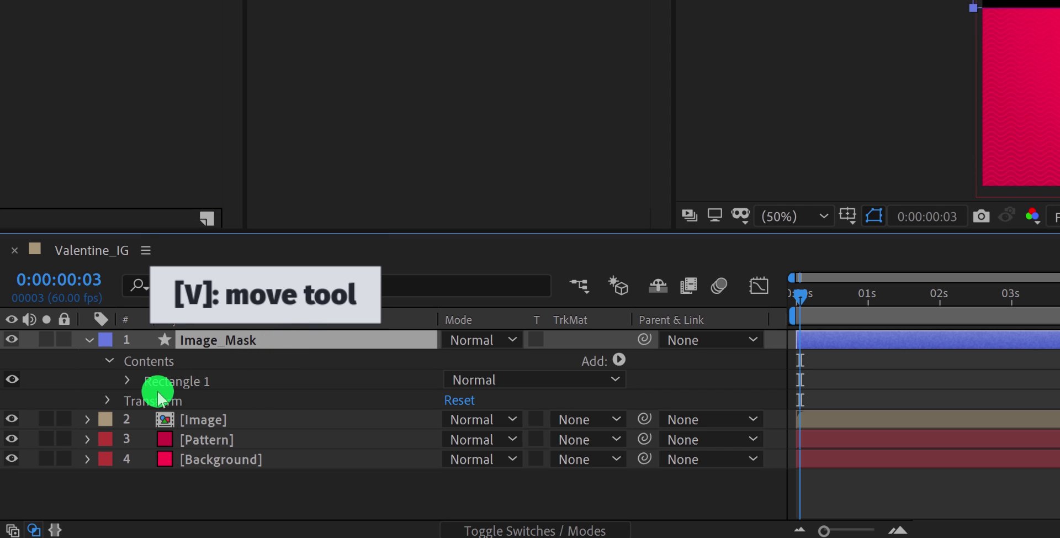
Move Rectangle 1's anchor to its top edge with X 0, unlink scale, and shorten its height.
{"action": "left_click", "coordinate": [125, 381]}
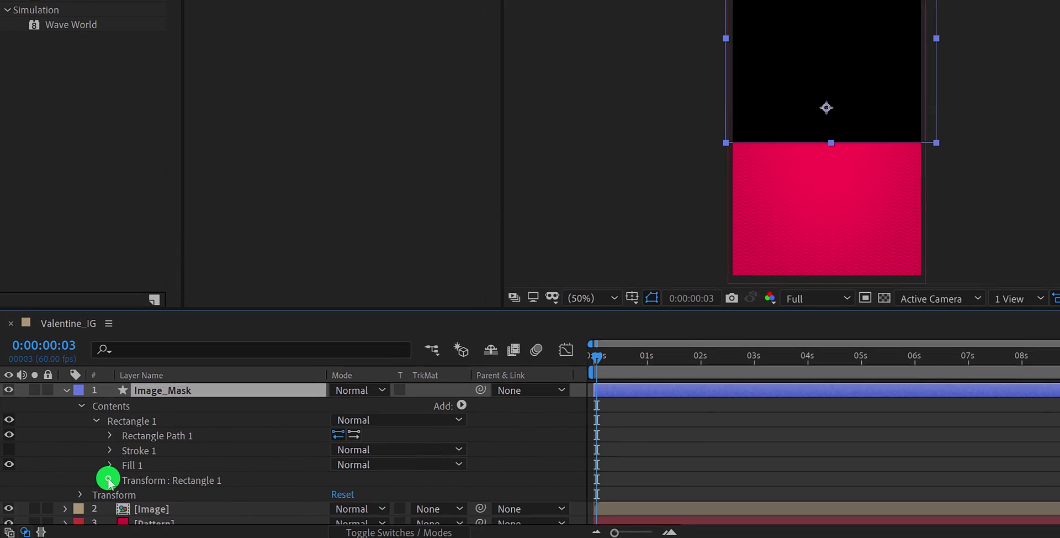
{"action": "left_click", "coordinate": [109, 480]}
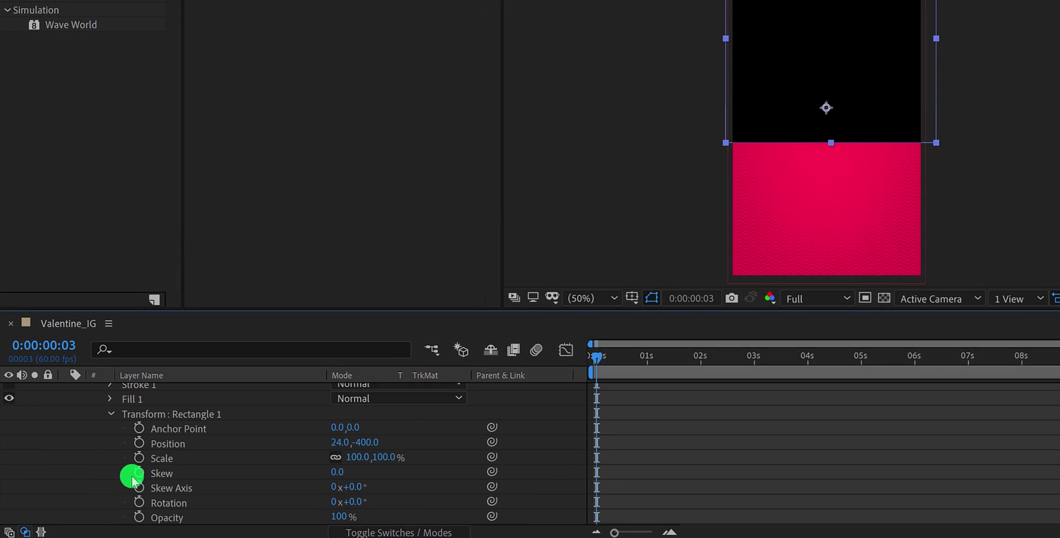
{"action": "left_click", "coordinate": [203, 418]}
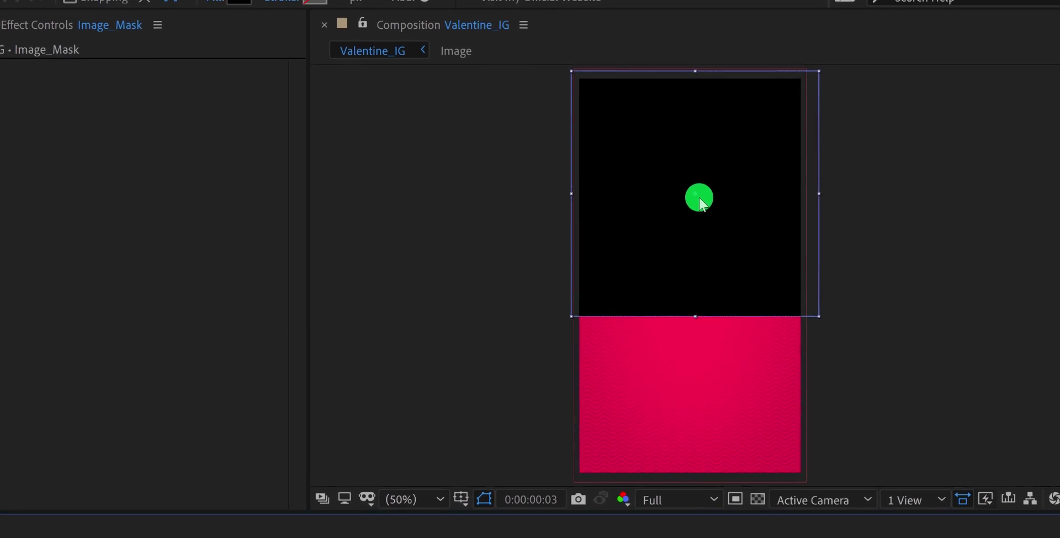
{"action": "key", "text": "y"}
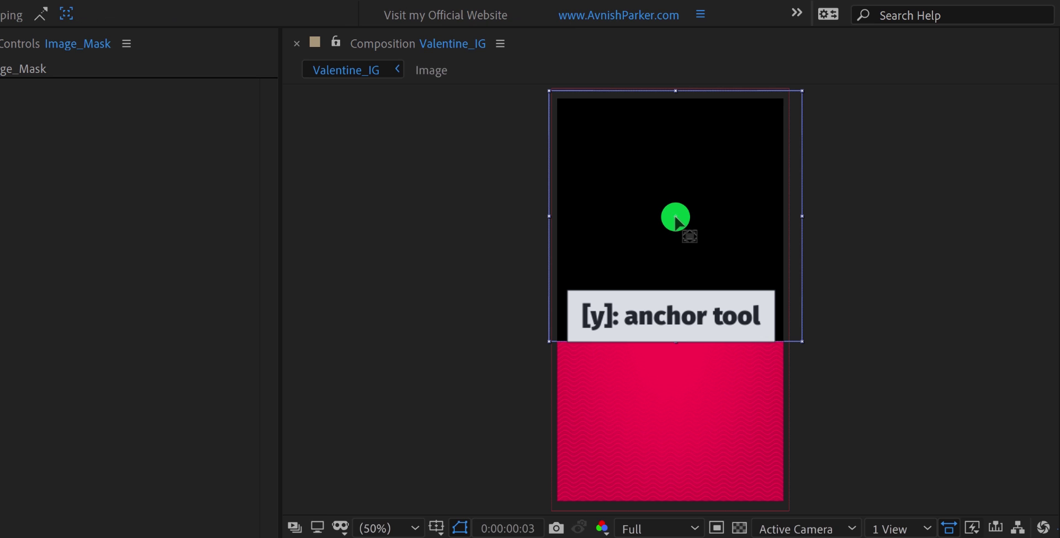
{"action": "left_click_drag", "start_coordinate": [675, 217], "coordinate": [678, 95]}
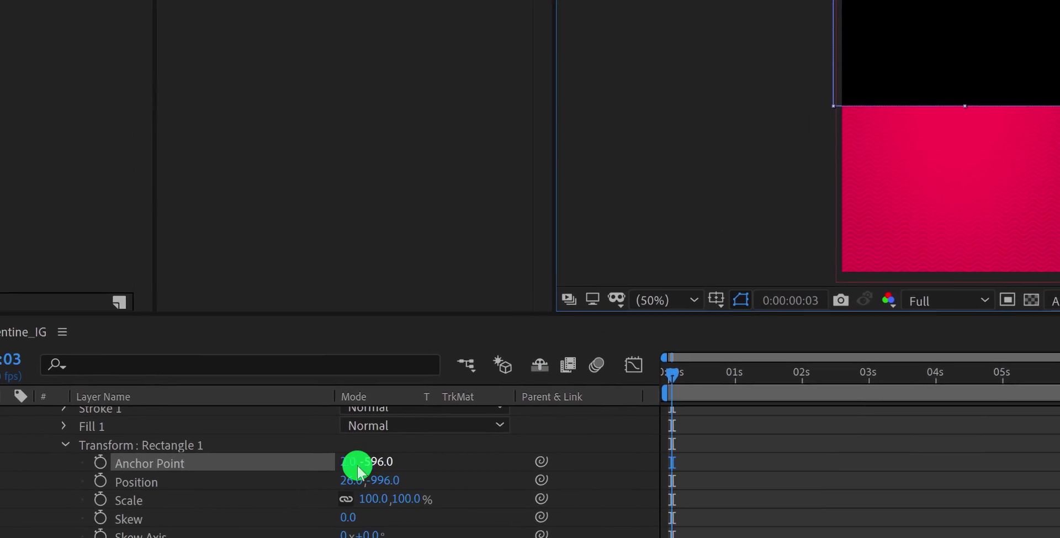
{"action": "left_click", "coordinate": [353, 460]}
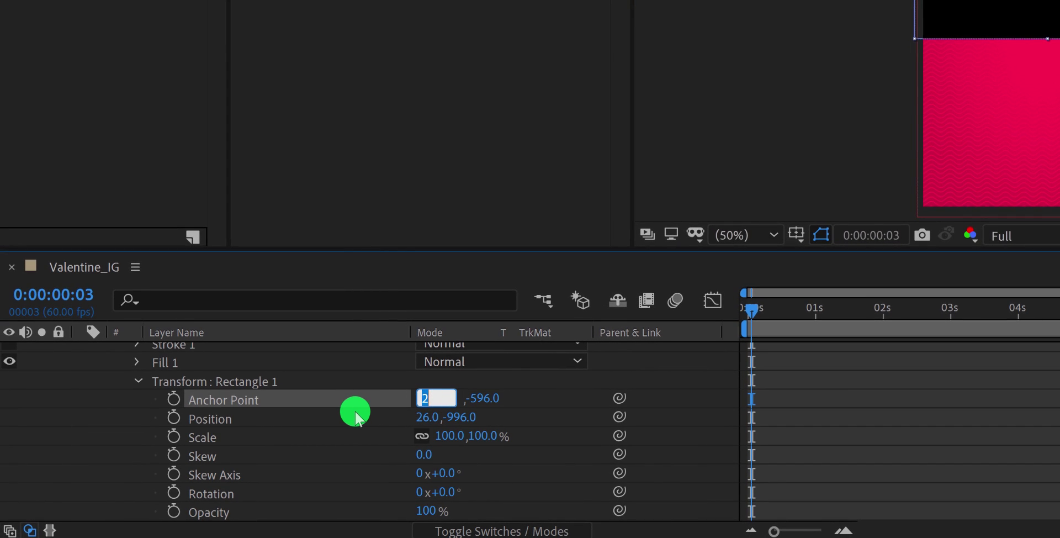
{"action": "key", "text": "Return"}
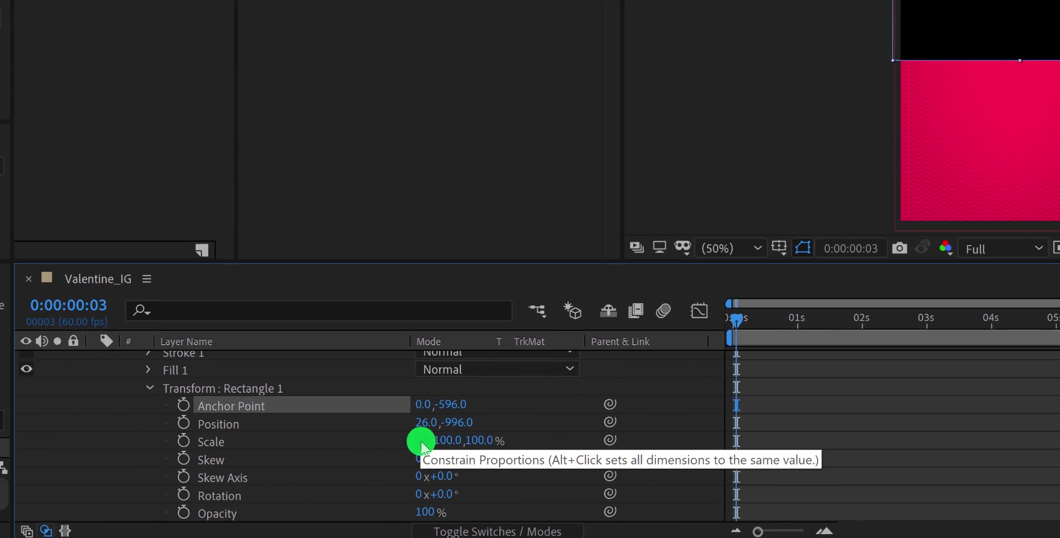
{"action": "left_click", "coordinate": [422, 436]}
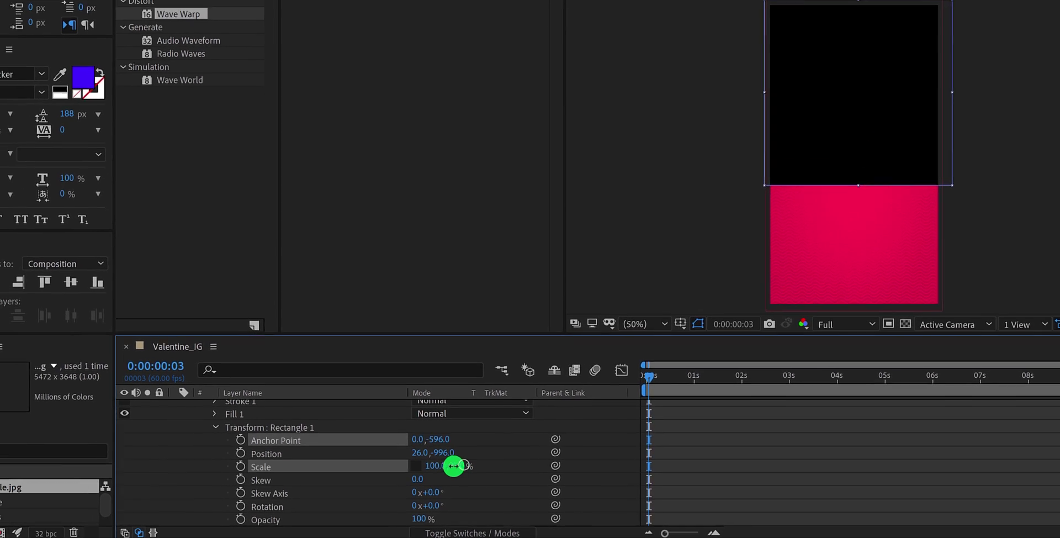
{"action": "mouse_move", "coordinate": [454, 465]}
{"action": "left_mouse_down"}
{"action": "mouse_move", "coordinate": [432, 465]}
{"action": "mouse_move", "coordinate": [451, 460]}
{"action": "mouse_move", "coordinate": [436, 476]}
{"action": "left_mouse_up"}
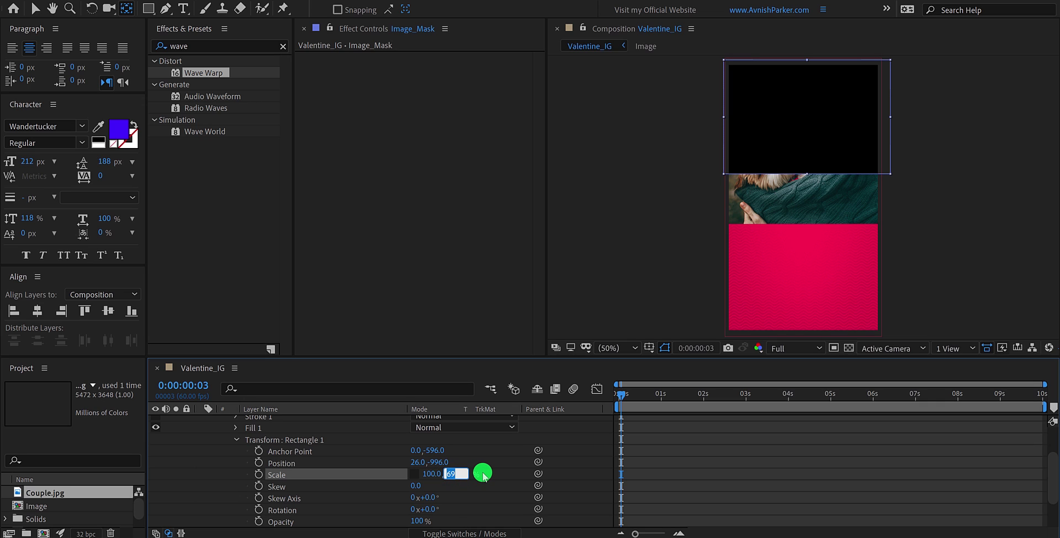
Keyframe Rectangle 1's vertical scale from 0% at 0s to 100% at 2s.
{"action": "key", "text": "Return"}
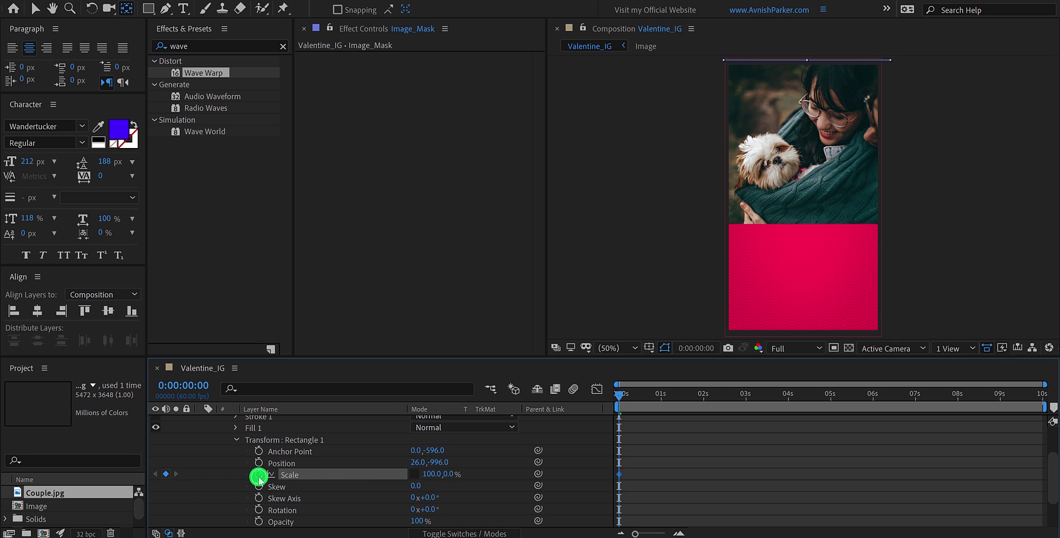
{"action": "left_click", "coordinate": [704, 395]}
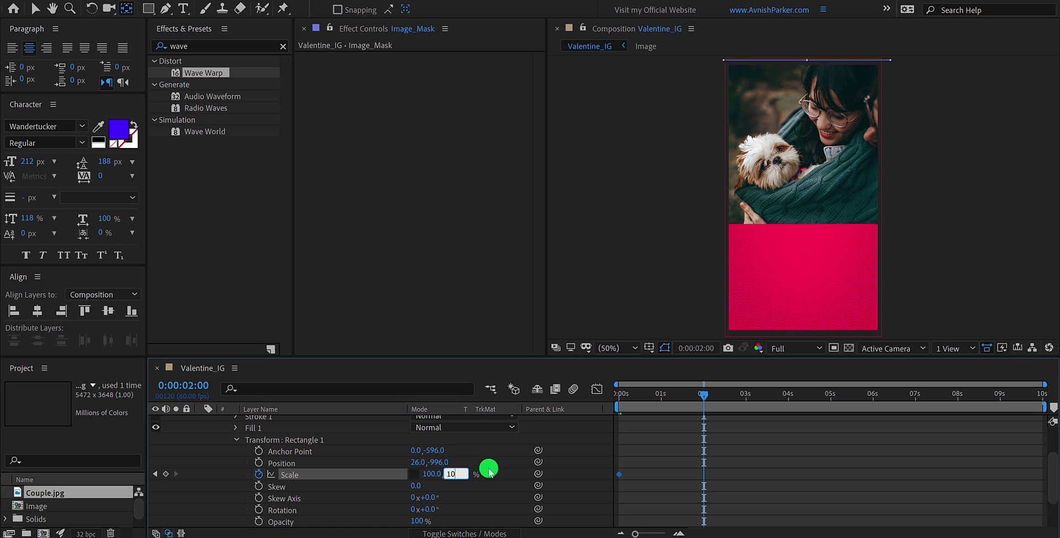
{"action": "key", "text": "Return"}
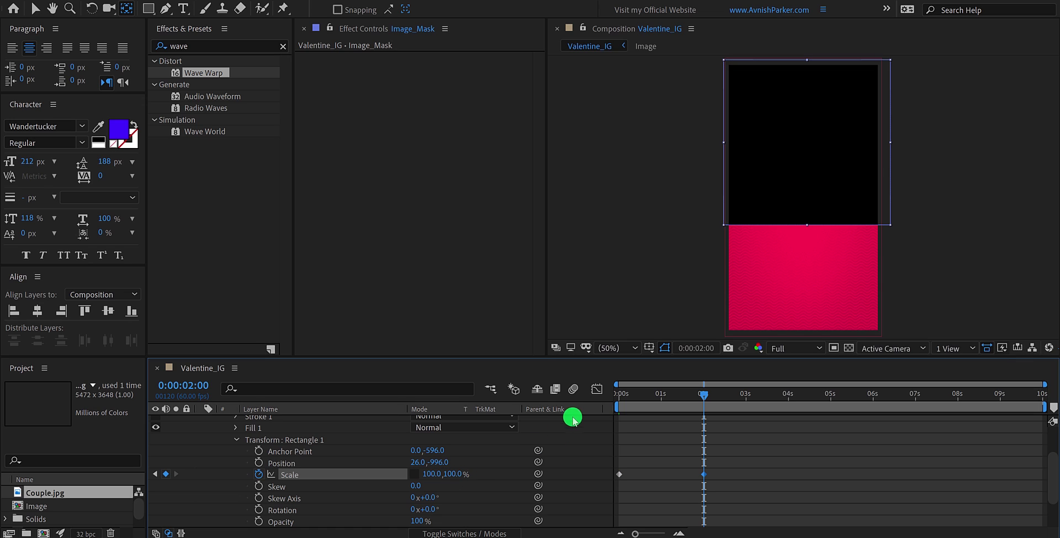
{"action": "left_click_drag", "start_coordinate": [622, 395], "coordinate": [661, 418]}
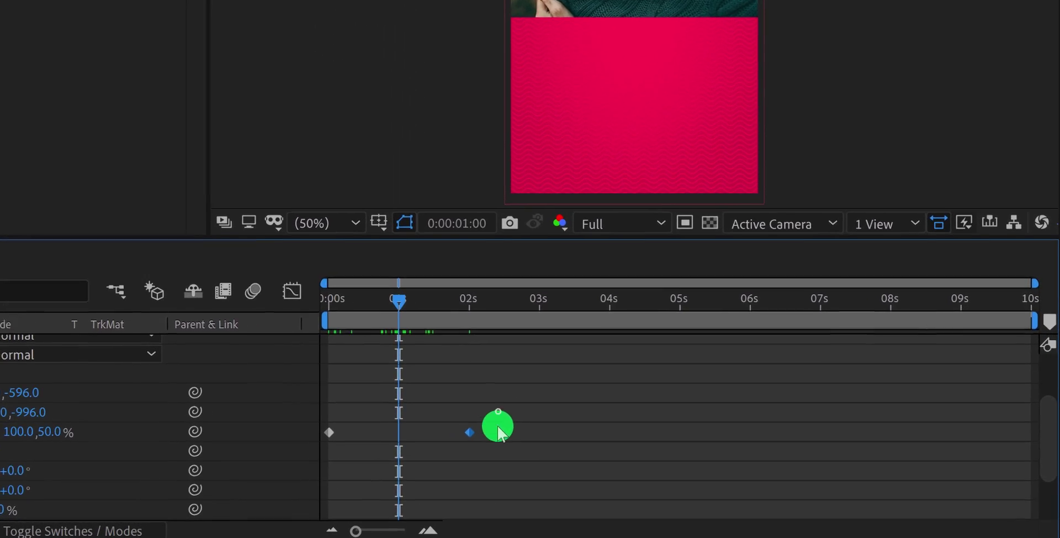
Apply Easy Ease to both scale keyframes and reshape the speed curve in the Graph Editor.
{"action": "left_click_drag", "start_coordinate": [678, 452], "coordinate": [563, 484]}
{"action": "left_click_drag", "start_coordinate": [271, 454], "coordinate": [263, 452]}
{"action": "key", "text": "F9"}
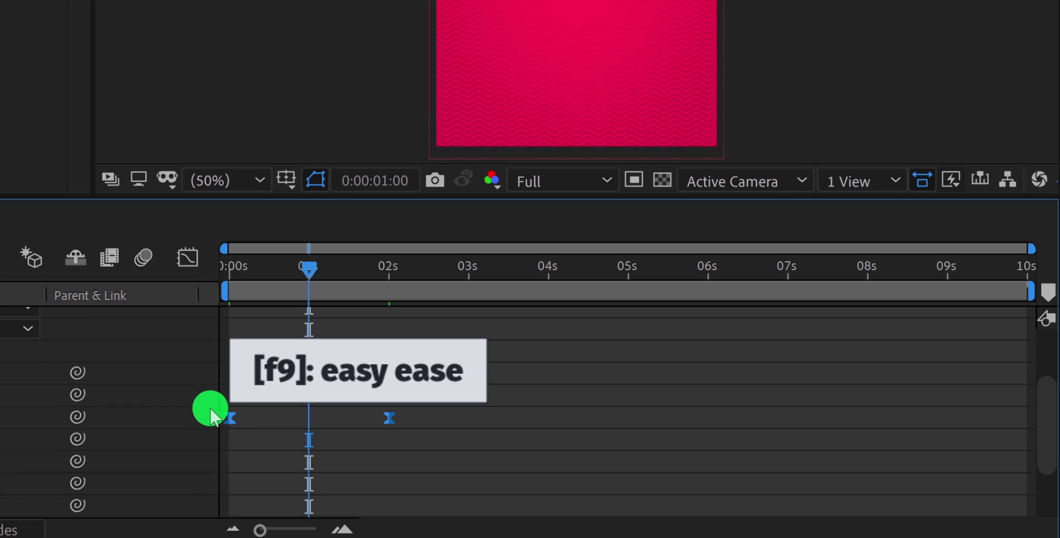
{"action": "left_click", "coordinate": [192, 269]}
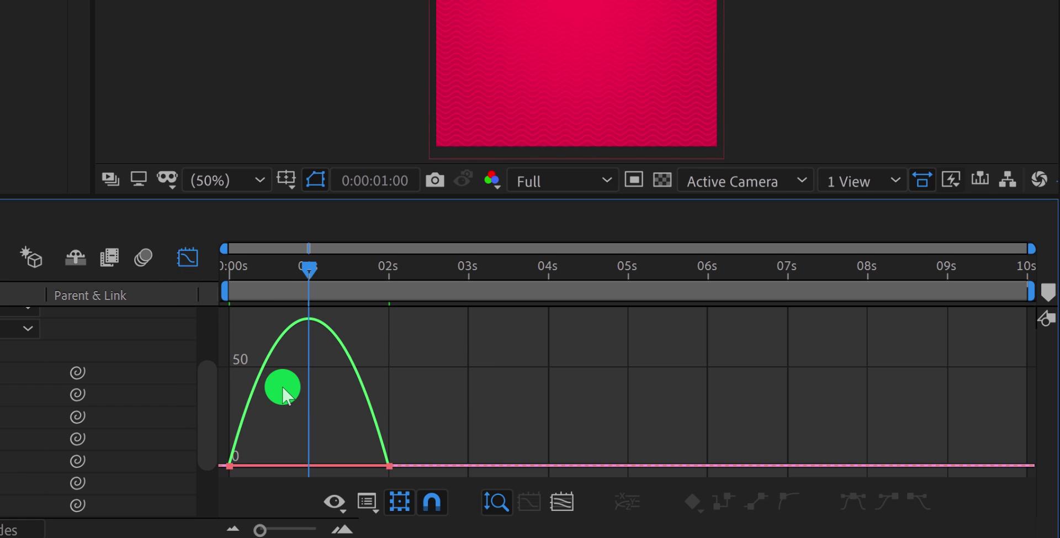
{"action": "right_click", "coordinate": [282, 387]}
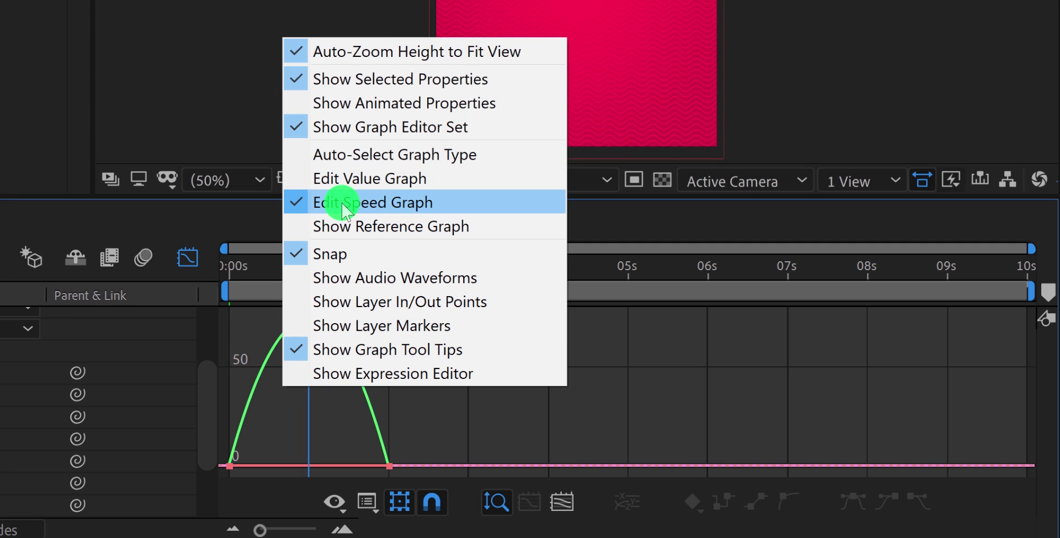
{"action": "left_click_drag", "start_coordinate": [393, 433], "coordinate": [303, 466]}
{"action": "left_click", "coordinate": [195, 267]}
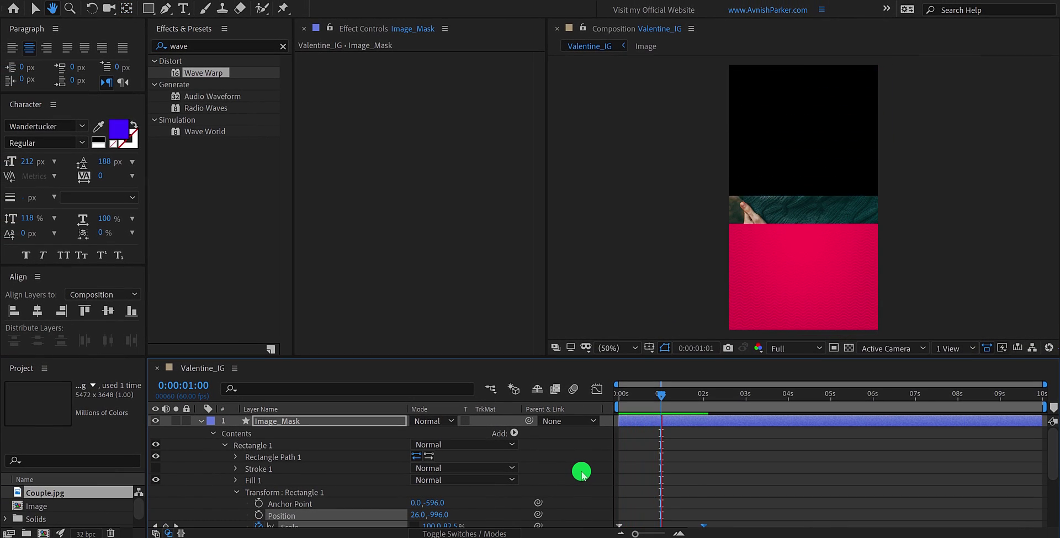
Stop the preview, collapse Image_Mask and show the Modes columns for the Image layer.
{"action": "key", "text": "space"}
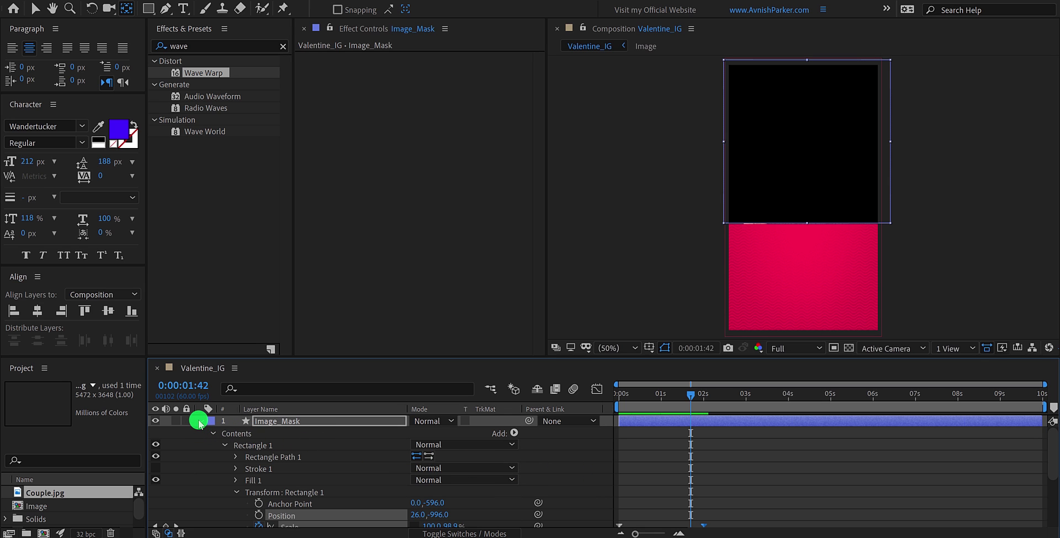
{"action": "left_click", "coordinate": [199, 420]}
{"action": "left_click", "coordinate": [263, 422]}
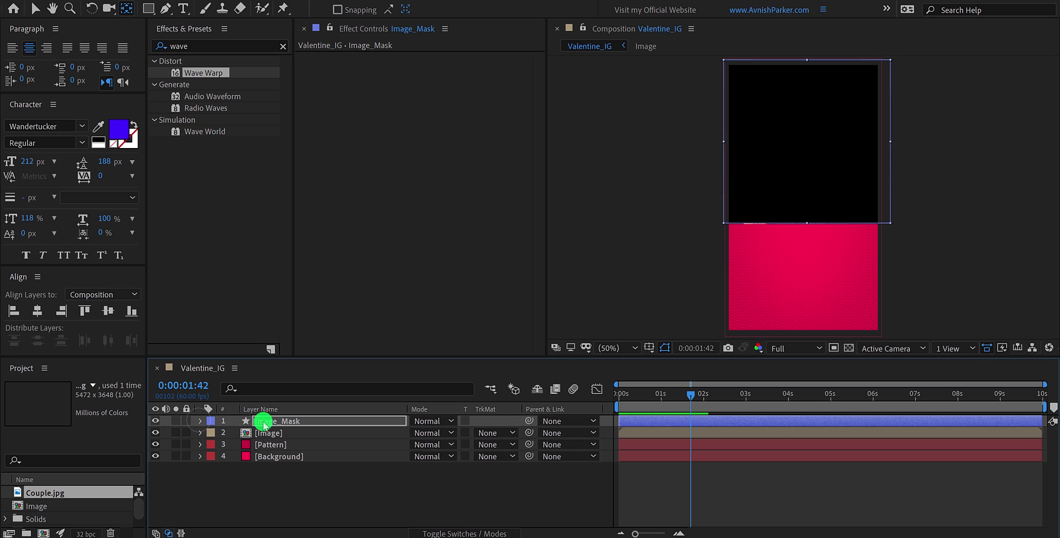
{"action": "left_click", "coordinate": [308, 432]}
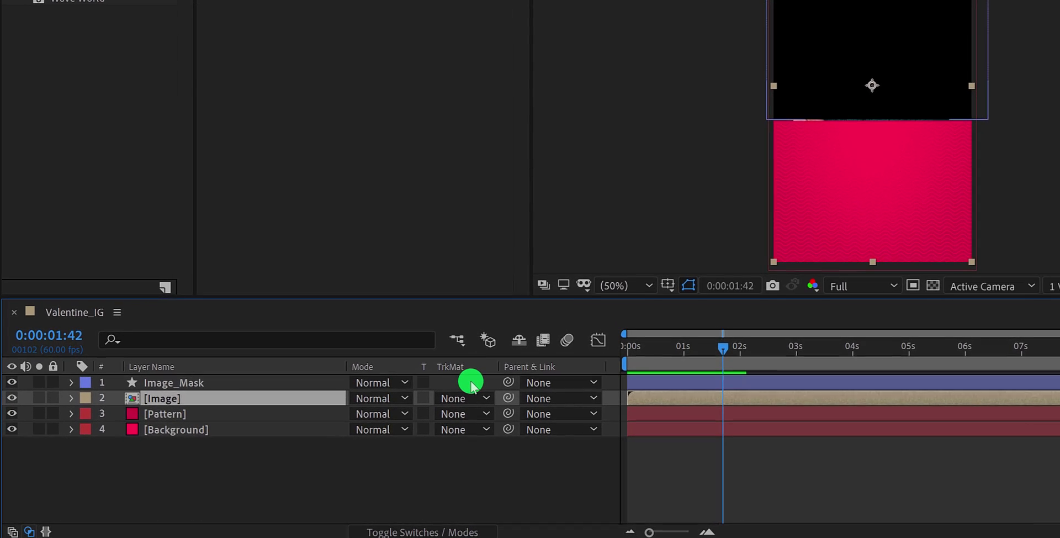
{"action": "key", "text": "F4"}
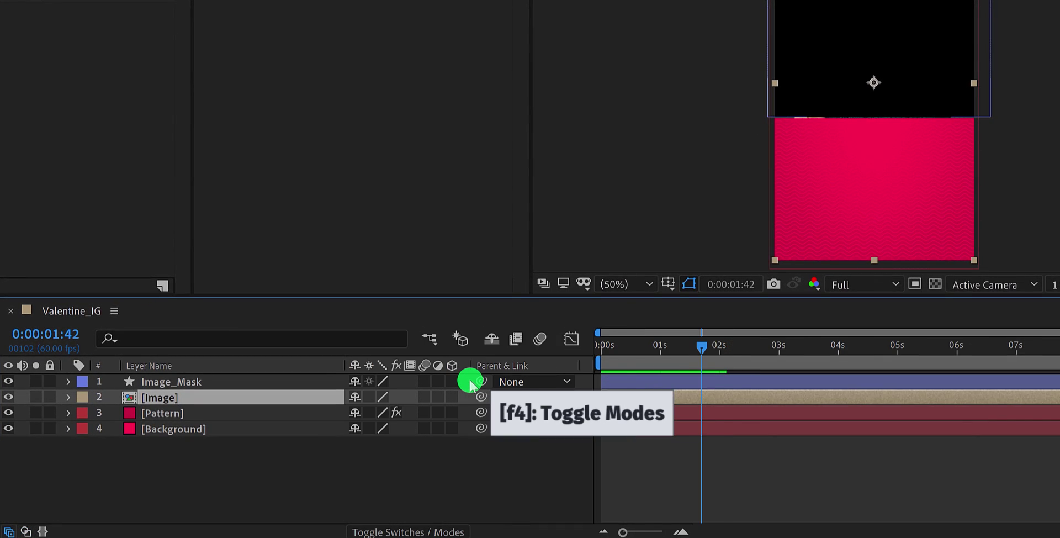
{"action": "key", "text": "F4"}
{"action": "key", "text": "F4"}
{"action": "key", "text": "F4"}
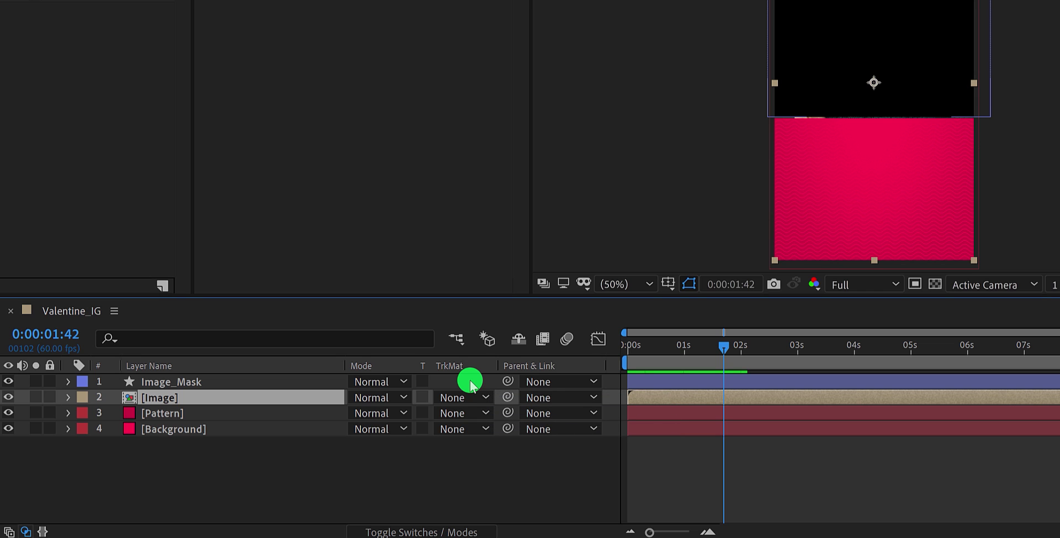
Set the Image layer's track matte to Alpha Matte 'Image_Mask' and preview the reveal.
{"action": "right_click", "coordinate": [476, 373]}
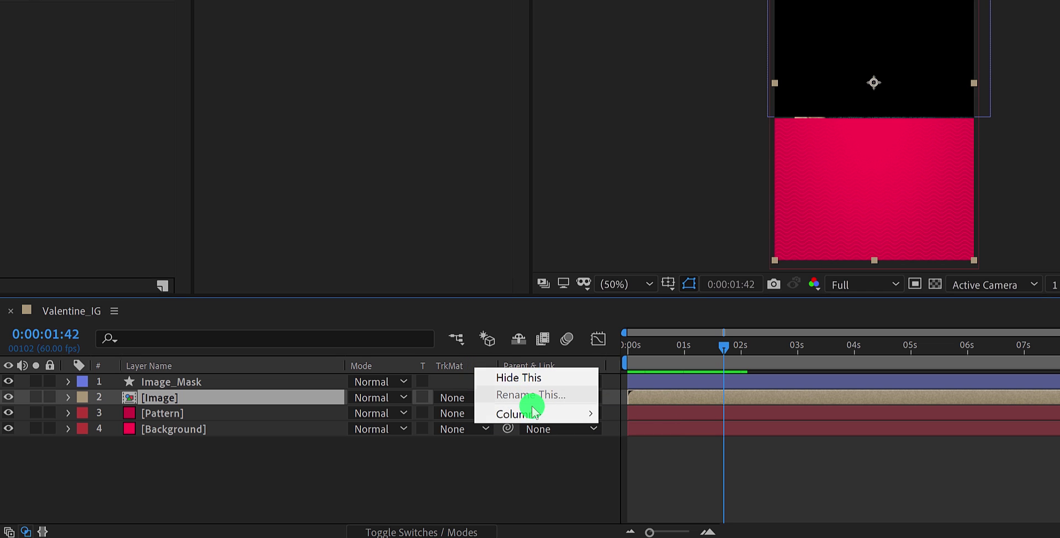
{"action": "mouse_move", "coordinate": [533, 411]}
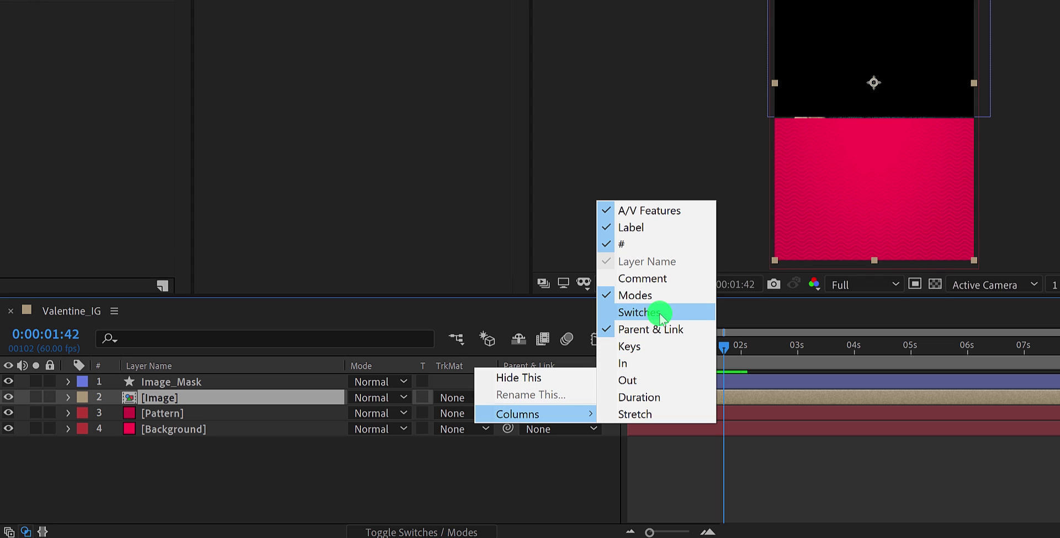
{"action": "left_click", "coordinate": [454, 396]}
{"action": "left_click", "coordinate": [458, 434]}
{"action": "left_click_drag", "start_coordinate": [631, 380], "coordinate": [679, 407]}
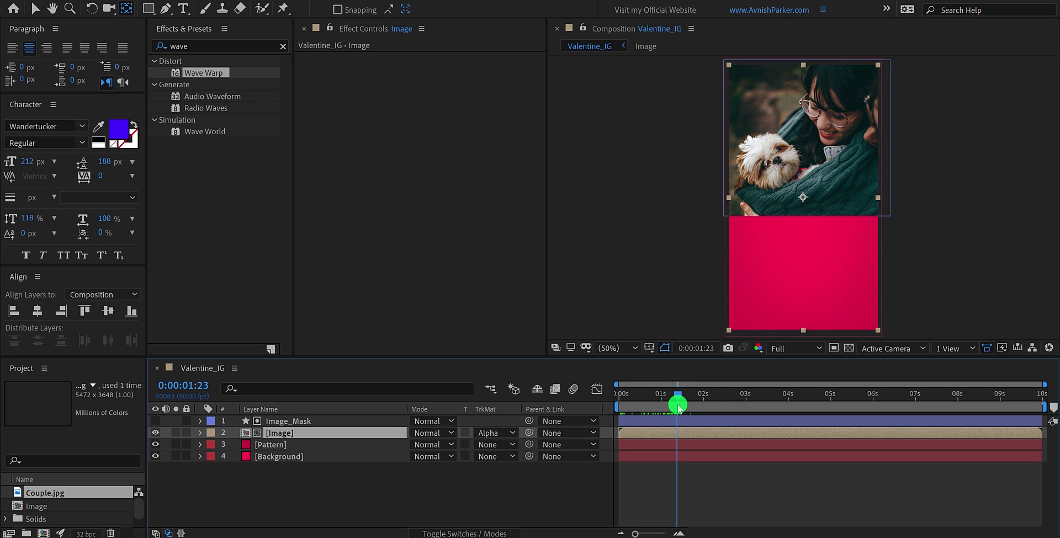
Keyframe the Image layer's Scale from 100% at 0s to 110% at the composition's end.
{"action": "left_click_drag", "start_coordinate": [678, 407], "coordinate": [617, 408]}
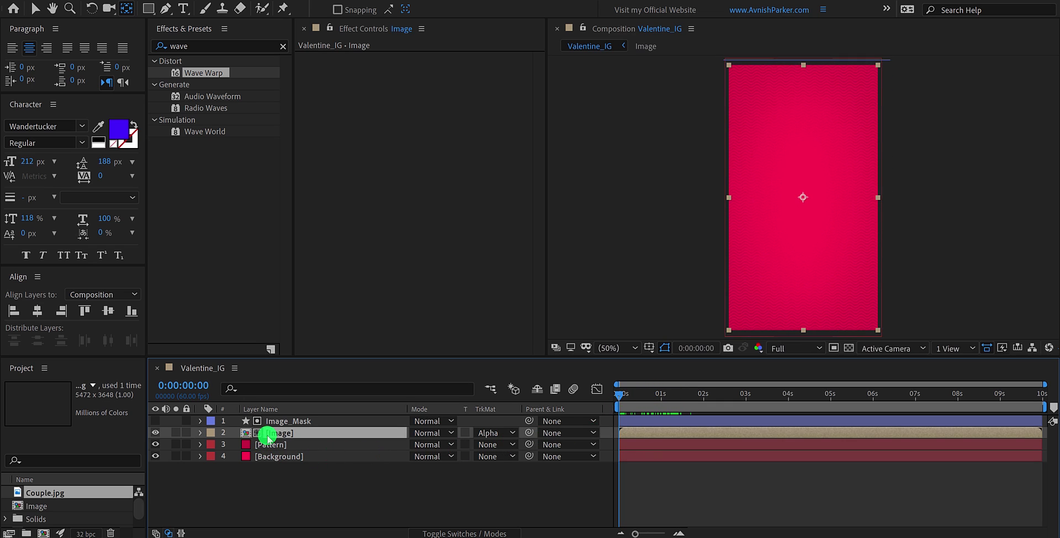
{"action": "key", "text": "s"}
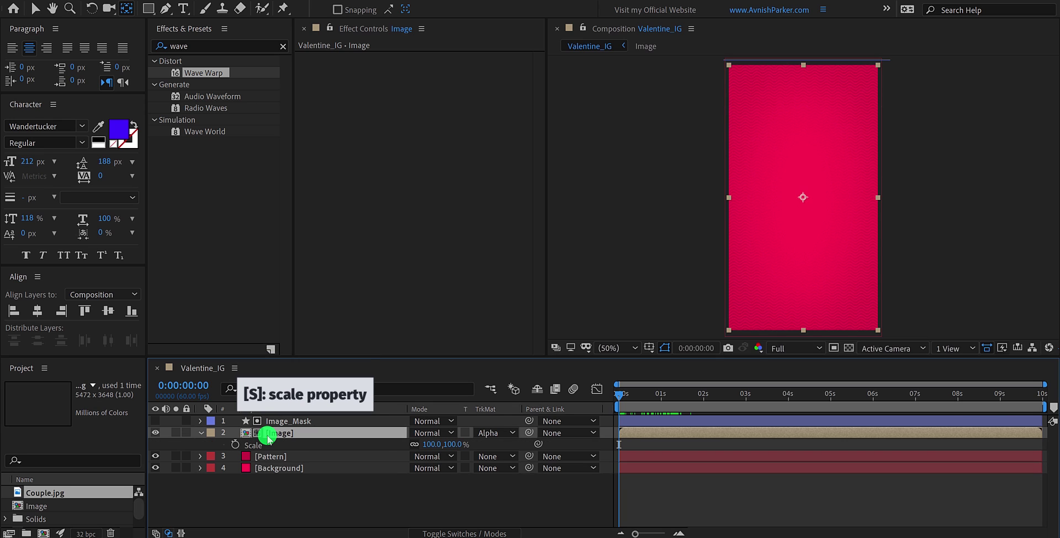
{"action": "left_click", "coordinate": [240, 446]}
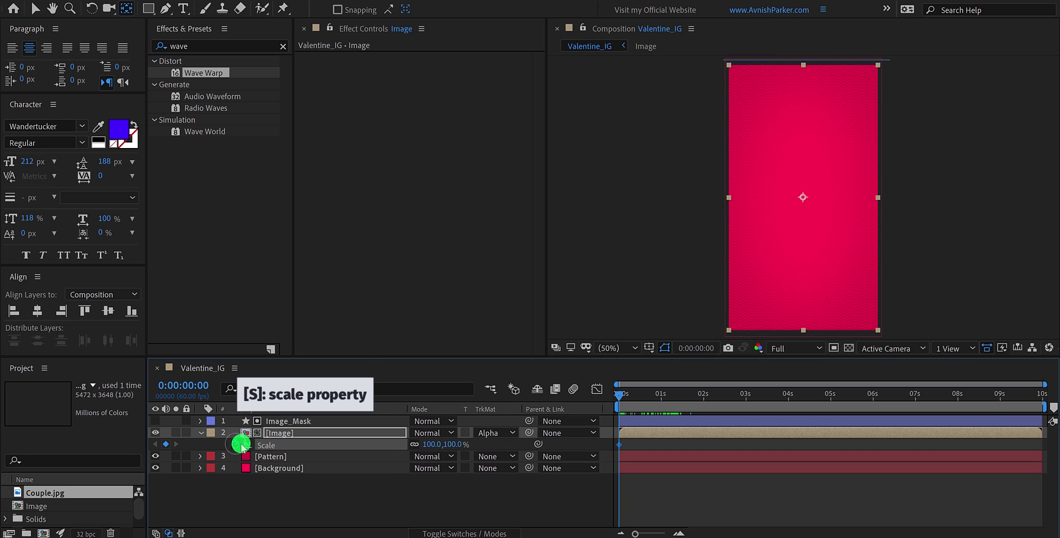
{"action": "left_click_drag", "start_coordinate": [973, 407], "coordinate": [1043, 404]}
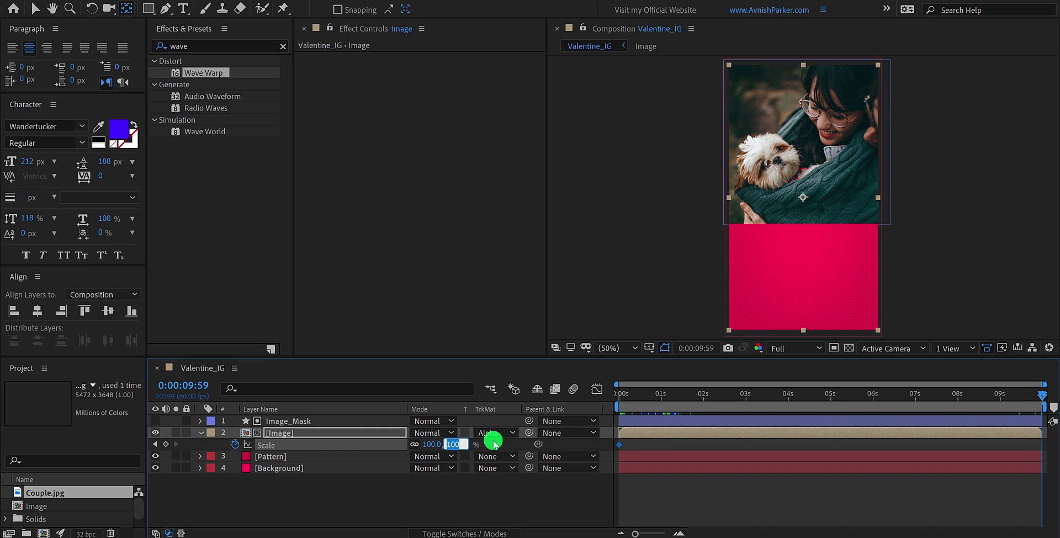
{"action": "type", "text": "110"}
{"action": "key", "text": "Return"}
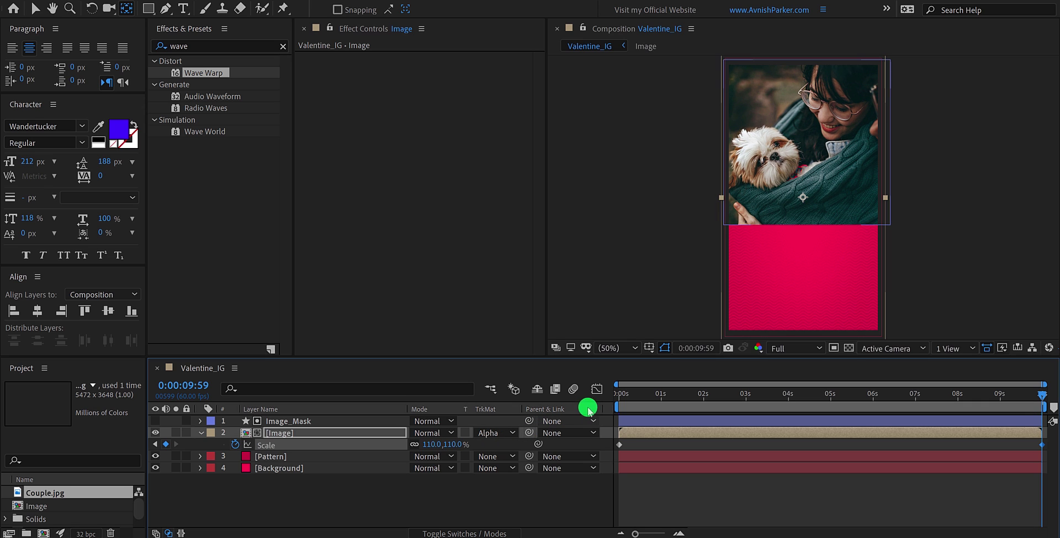
{"action": "left_click_drag", "start_coordinate": [616, 395], "coordinate": [762, 413]}
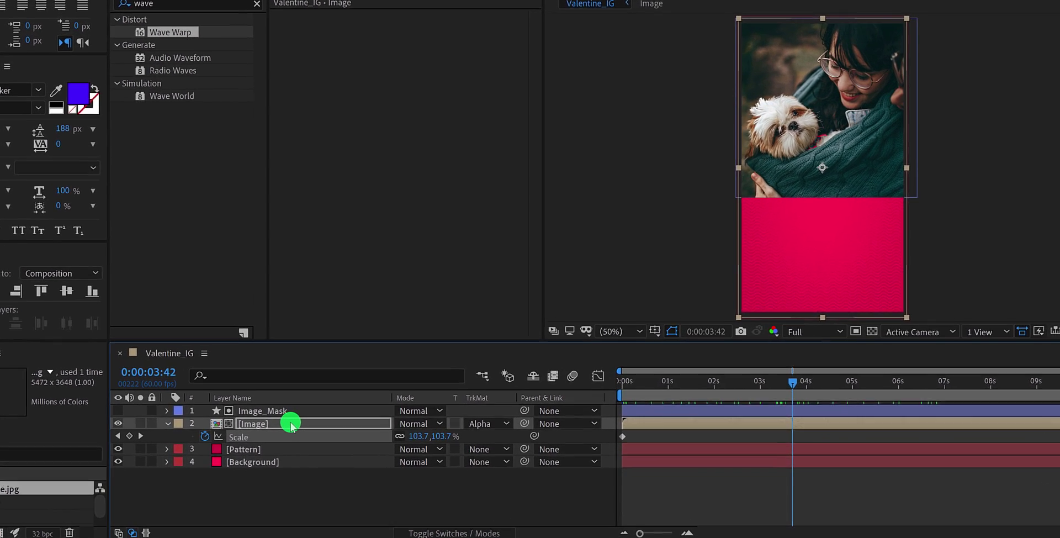
Add a white, size 10 Stroke layer style to the Image layer, then collapse it.
{"action": "right_click", "coordinate": [291, 424]}
{"action": "mouse_move", "coordinate": [366, 254]}
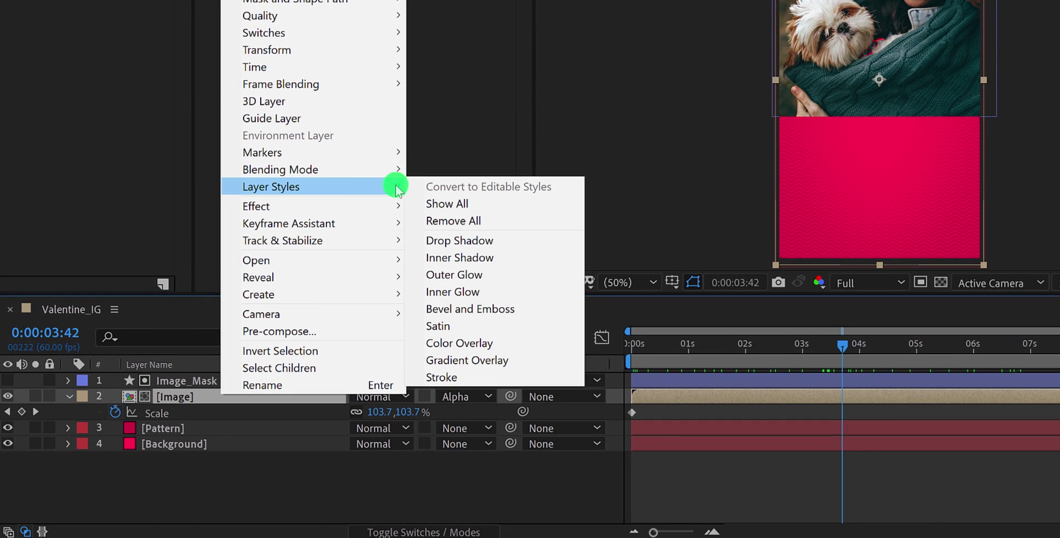
{"action": "left_click", "coordinate": [476, 377]}
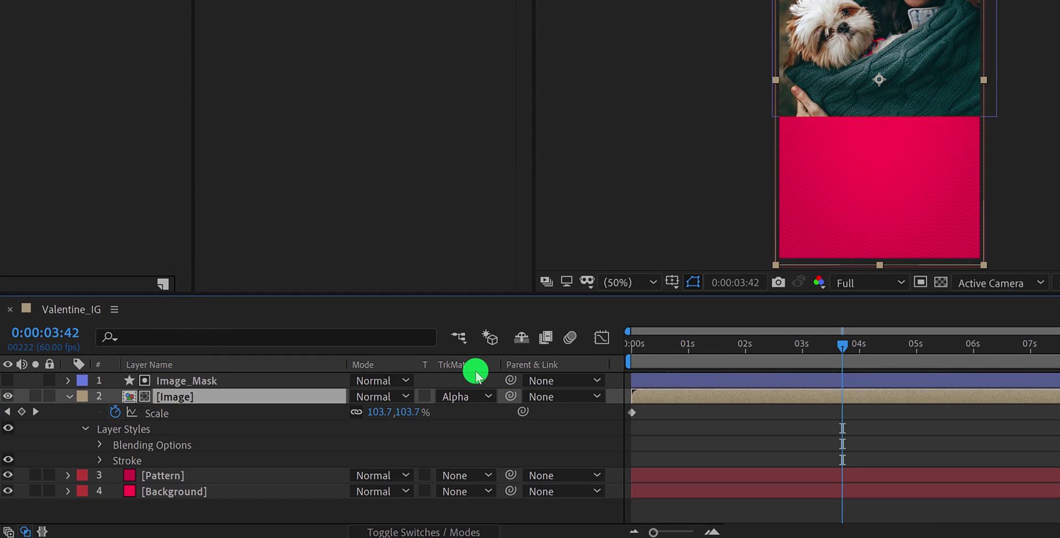
{"action": "left_click", "coordinate": [100, 460]}
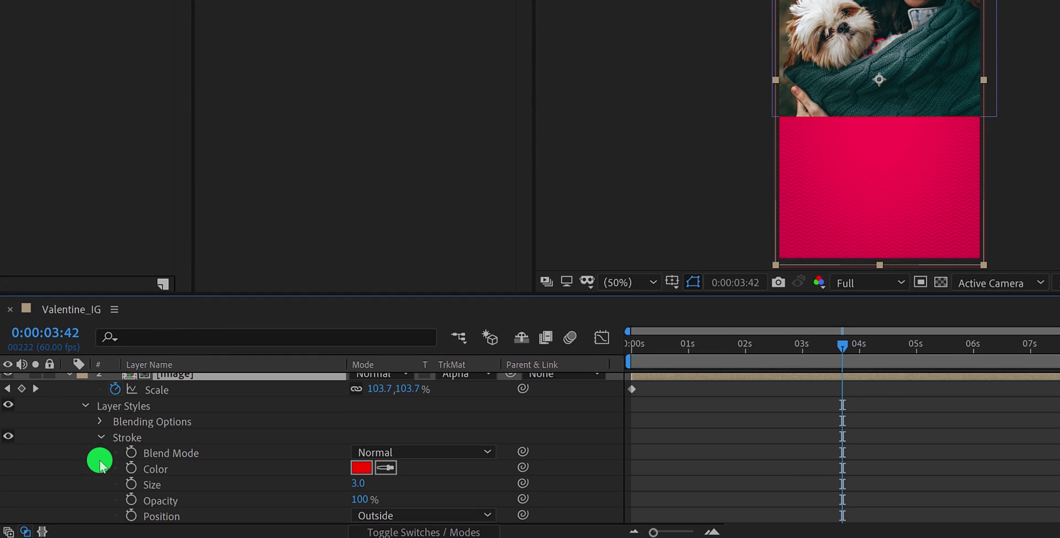
{"action": "left_click", "coordinate": [355, 468]}
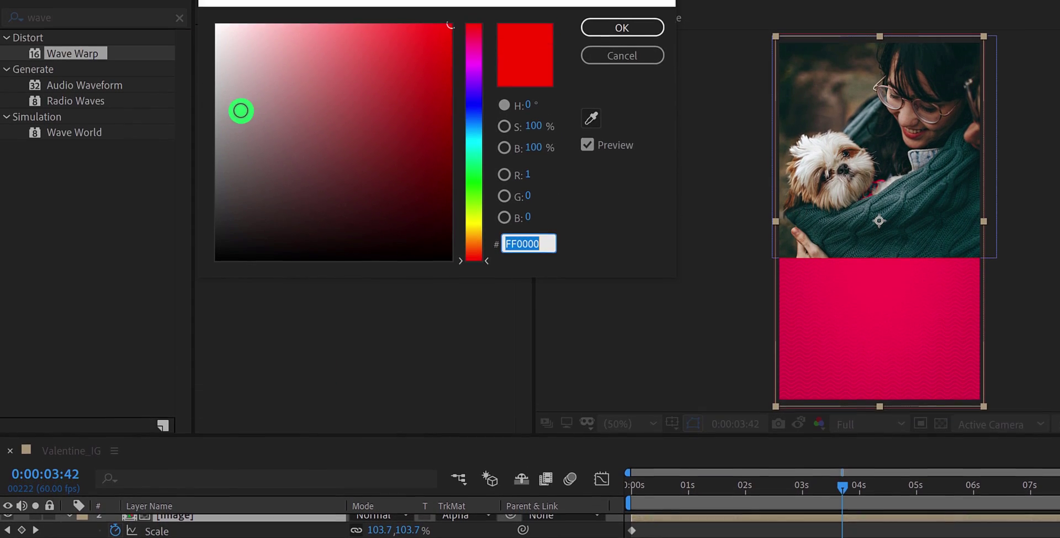
{"action": "left_click_drag", "start_coordinate": [237, 108], "coordinate": [189, 53]}
{"action": "left_click", "coordinate": [622, 67]}
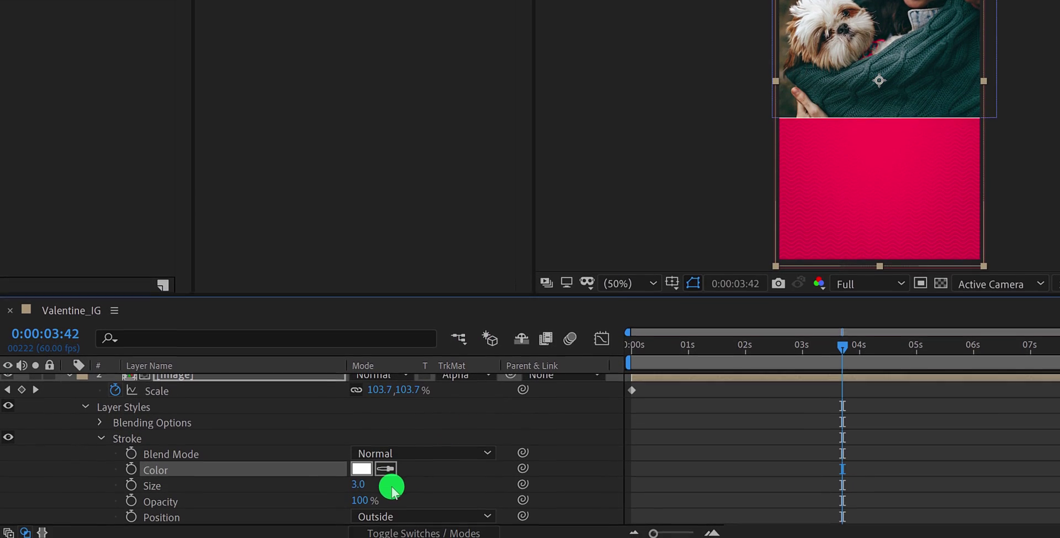
{"action": "left_click", "coordinate": [359, 485]}
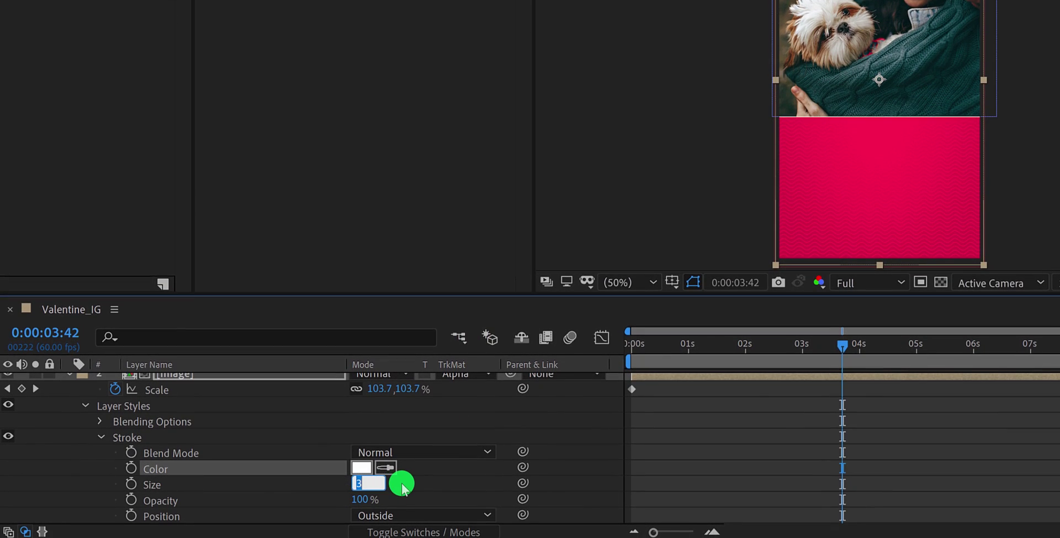
{"action": "key", "text": "Return"}
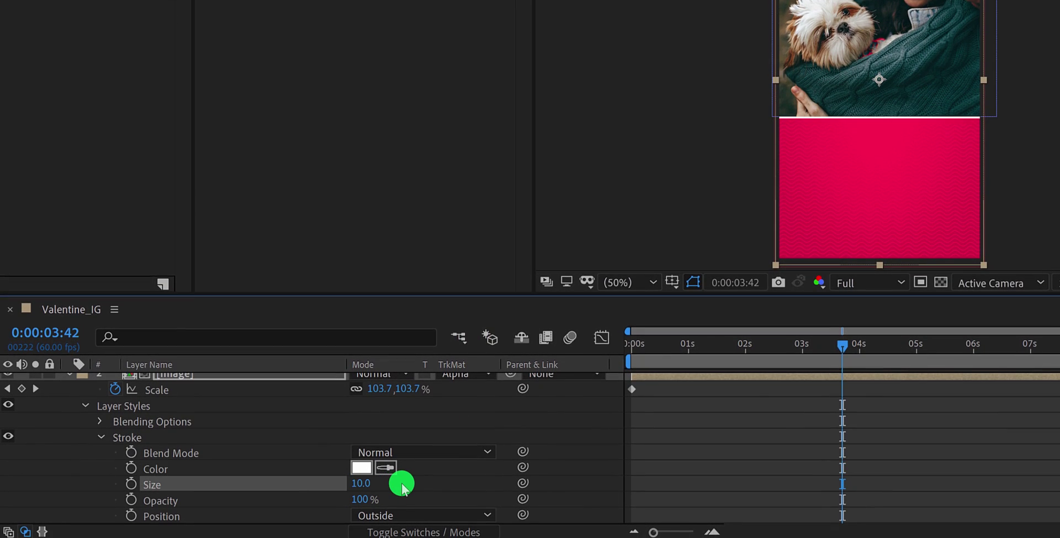
{"action": "left_click", "coordinate": [402, 486]}
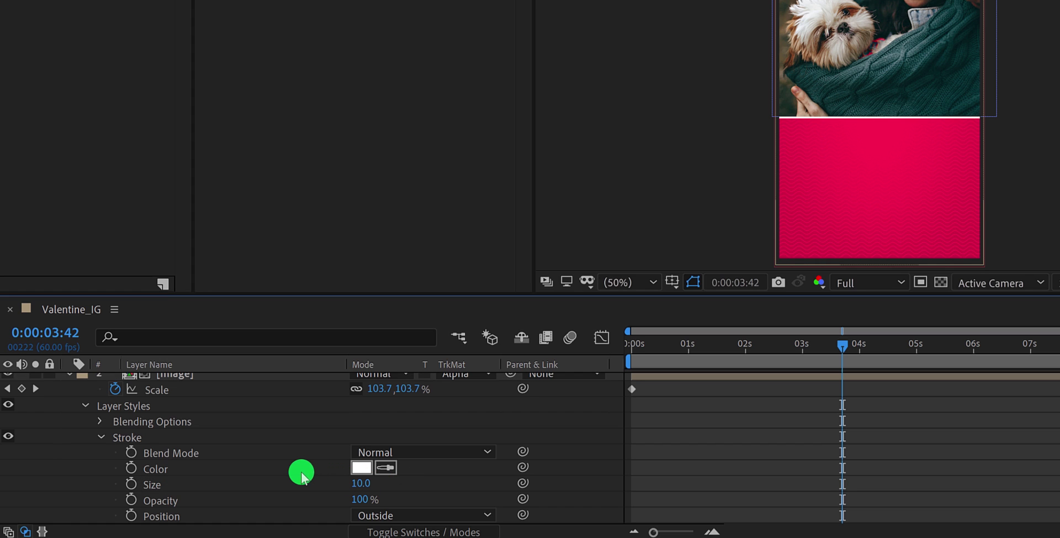
{"action": "scroll", "coordinate": [204, 467], "scroll_direction": "up", "scroll_amount": 1}
{"action": "left_click", "coordinate": [69, 397]}
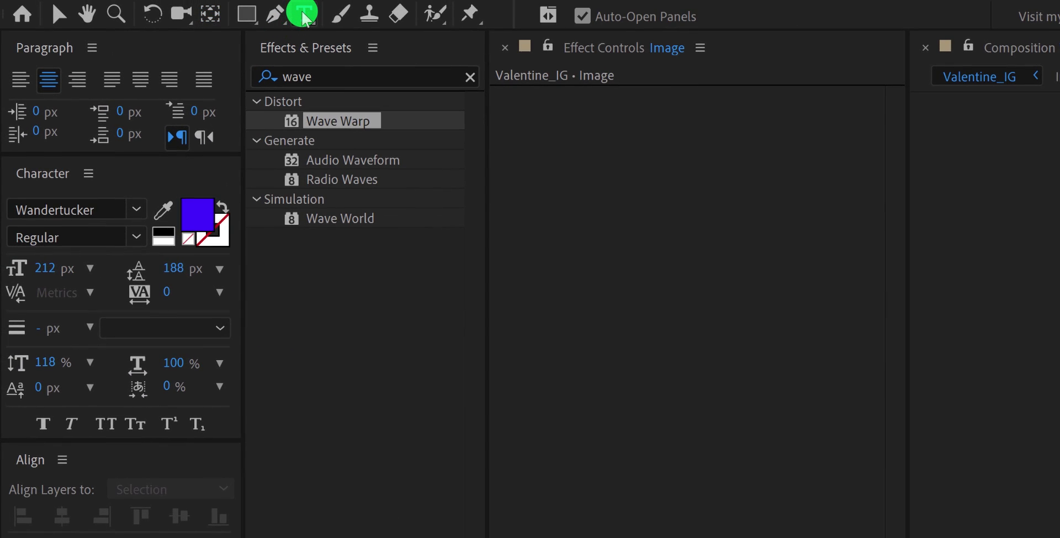
Create a text layer reading 'be my valentine' in the pink area.
{"action": "left_click", "coordinate": [304, 15]}
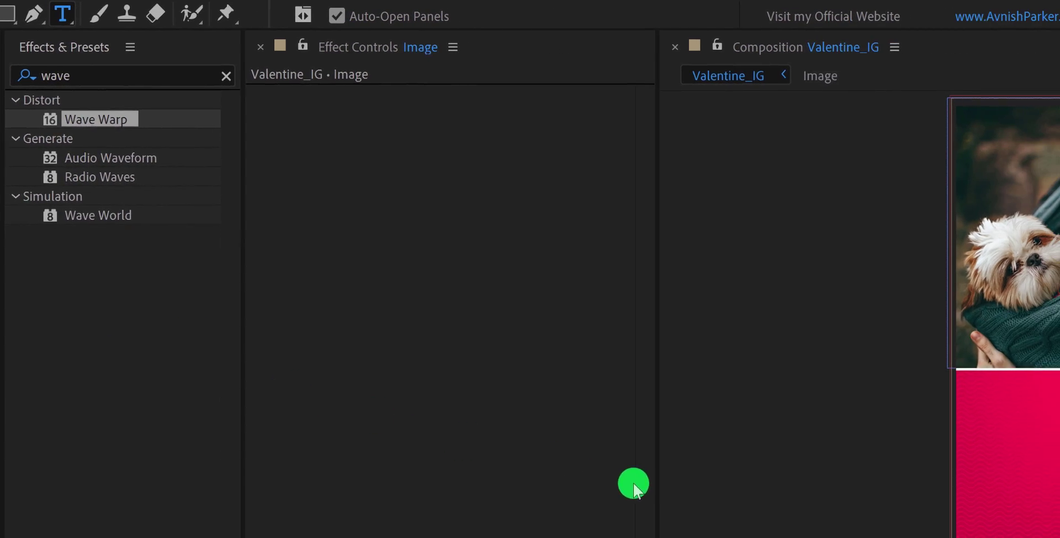
{"action": "left_click", "coordinate": [763, 419]}
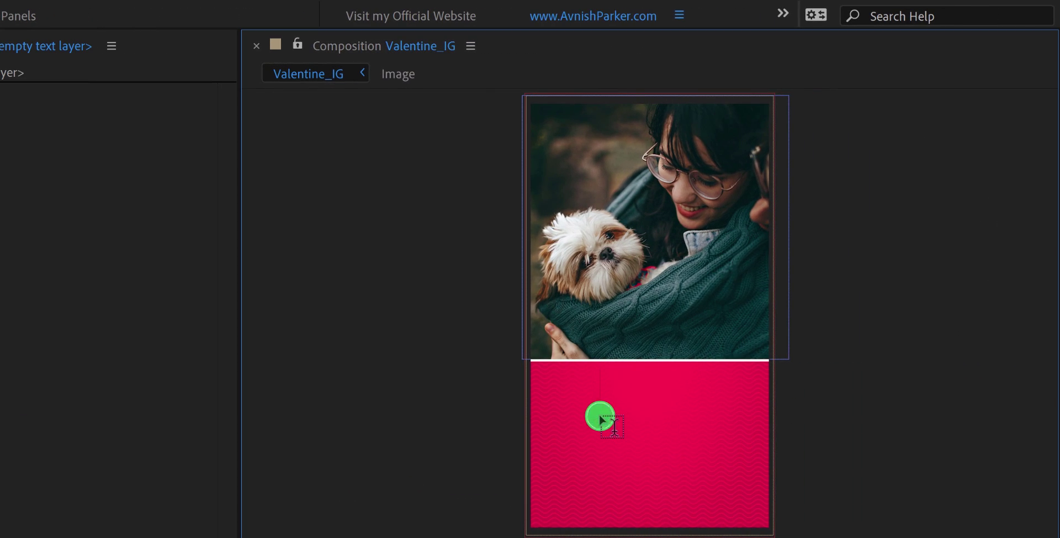
{"action": "type", "text": "be my valentine"}
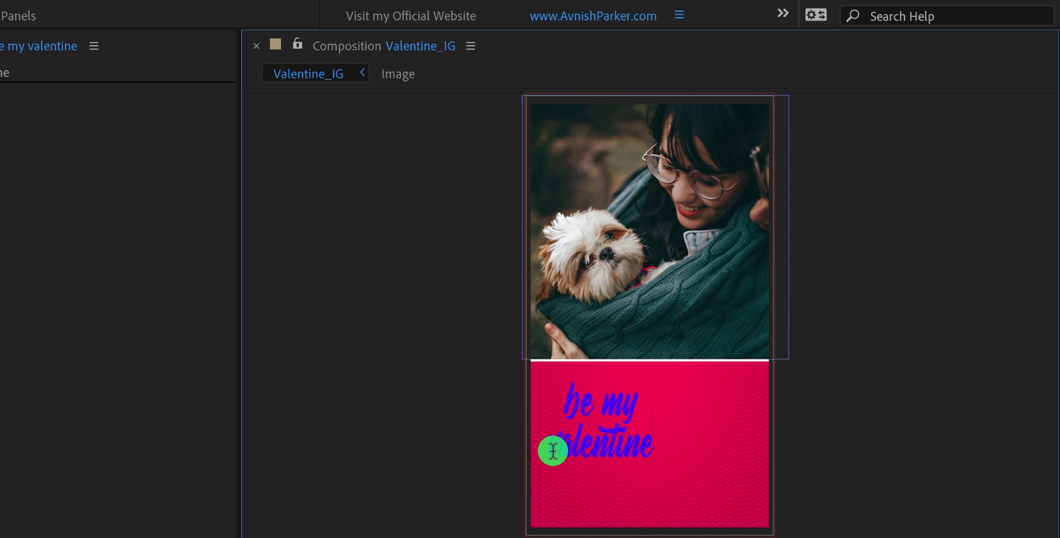
Set the text to 313 px with 287 px leading and centre it horizontally.
{"action": "left_click_drag", "start_coordinate": [550, 449], "coordinate": [660, 450]}
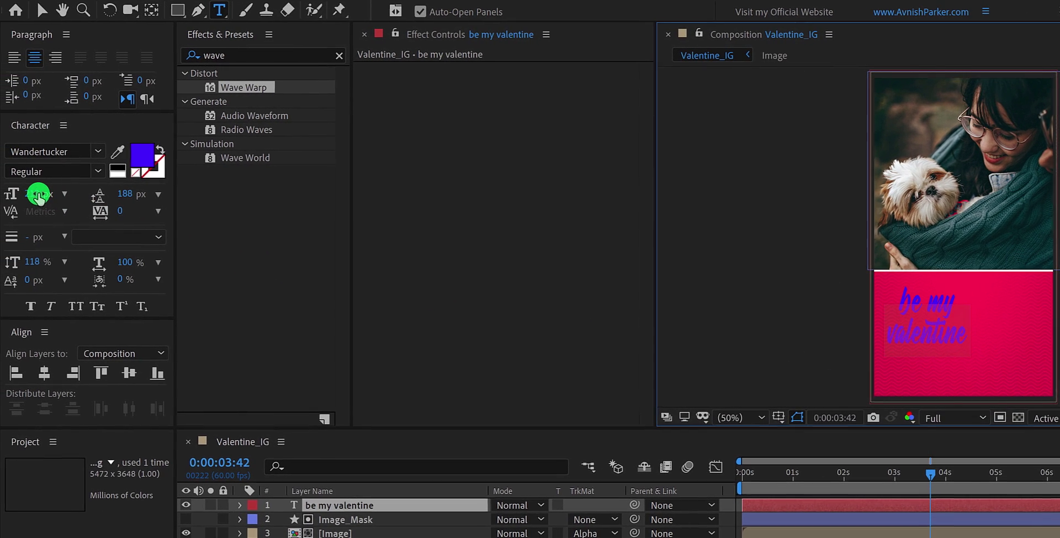
{"action": "left_click_drag", "start_coordinate": [61, 195], "coordinate": [134, 197]}
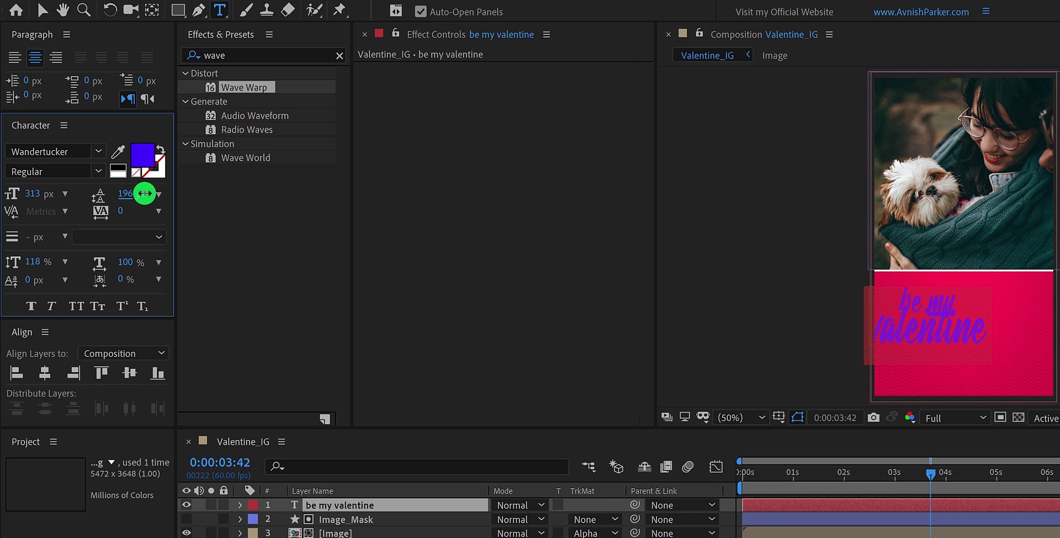
{"action": "left_click_drag", "start_coordinate": [168, 186], "coordinate": [196, 175]}
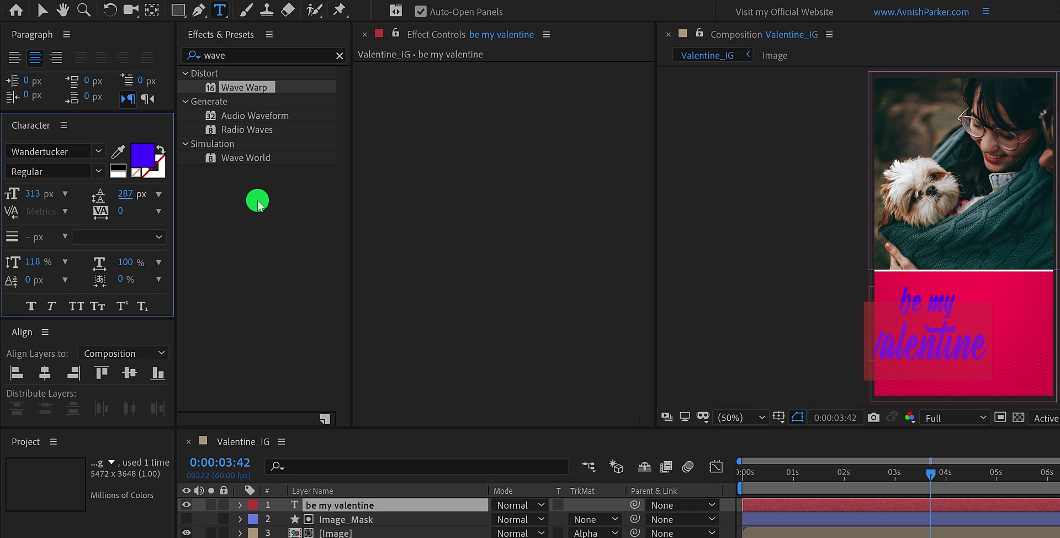
{"action": "left_click_drag", "start_coordinate": [743, 328], "coordinate": [836, 331]}
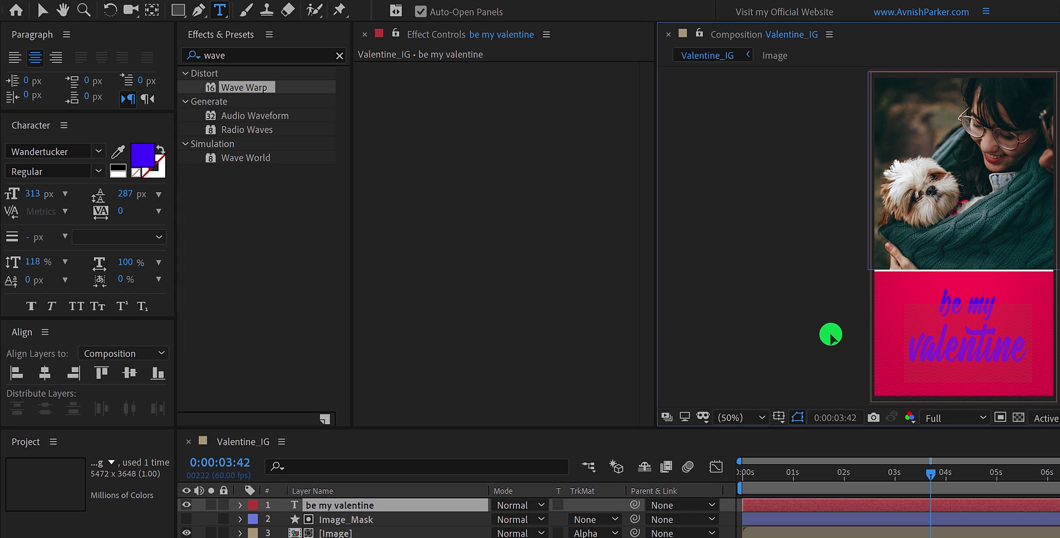
{"action": "key", "text": "Escape"}
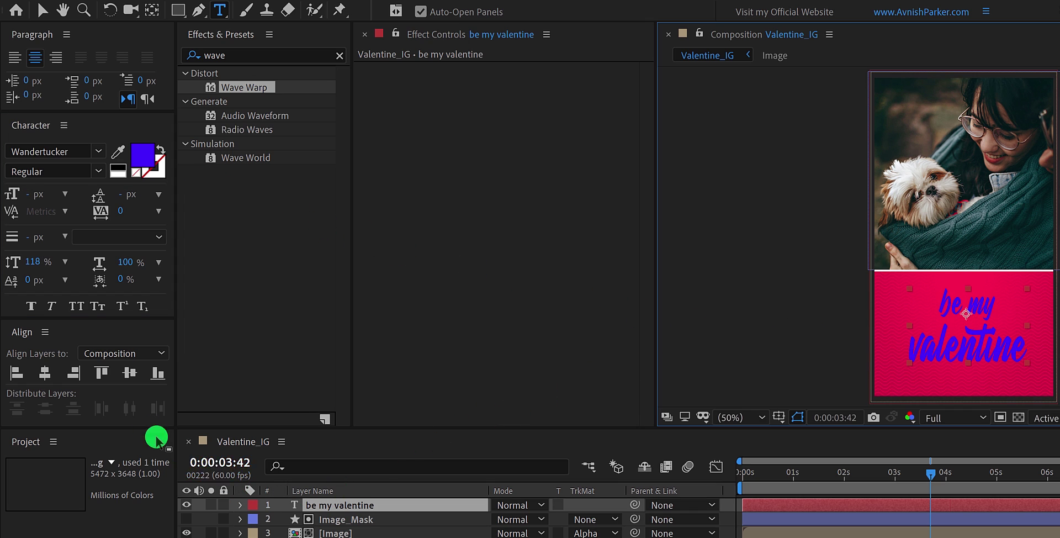
{"action": "left_click", "coordinate": [52, 374]}
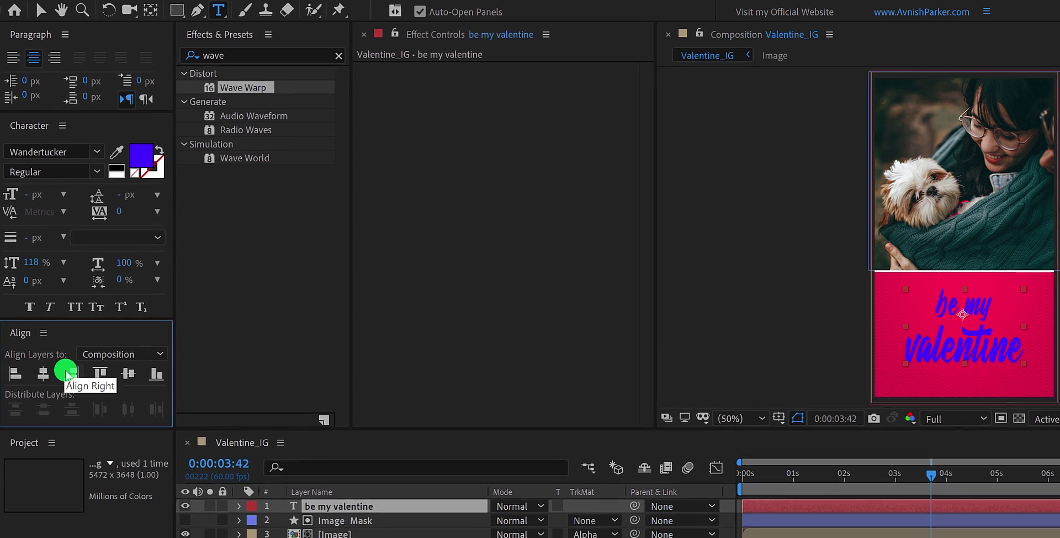
Apply the Transform effect to the text and set its Skew to -10.
{"action": "double_click", "coordinate": [222, 57]}
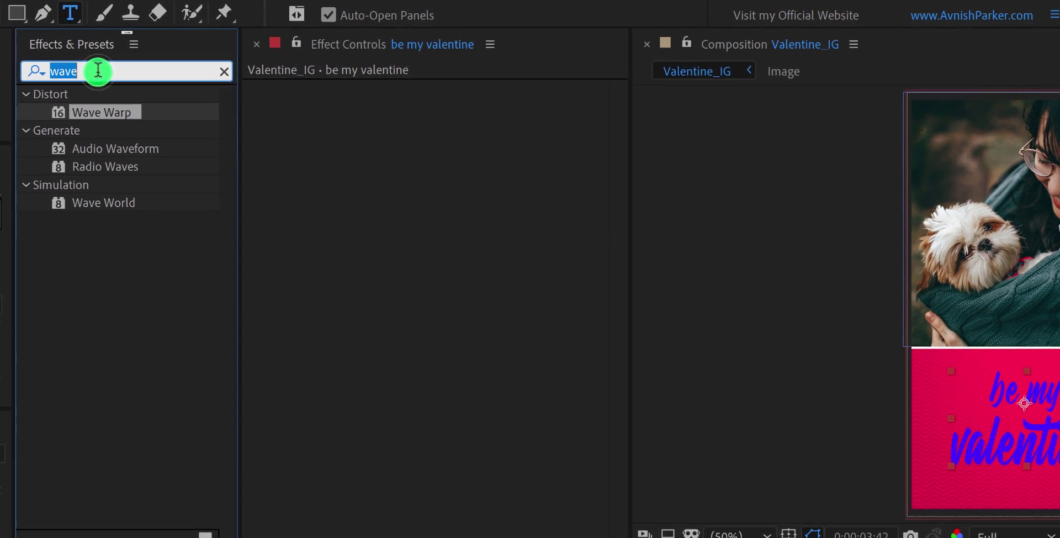
{"action": "type", "text": "trans"}
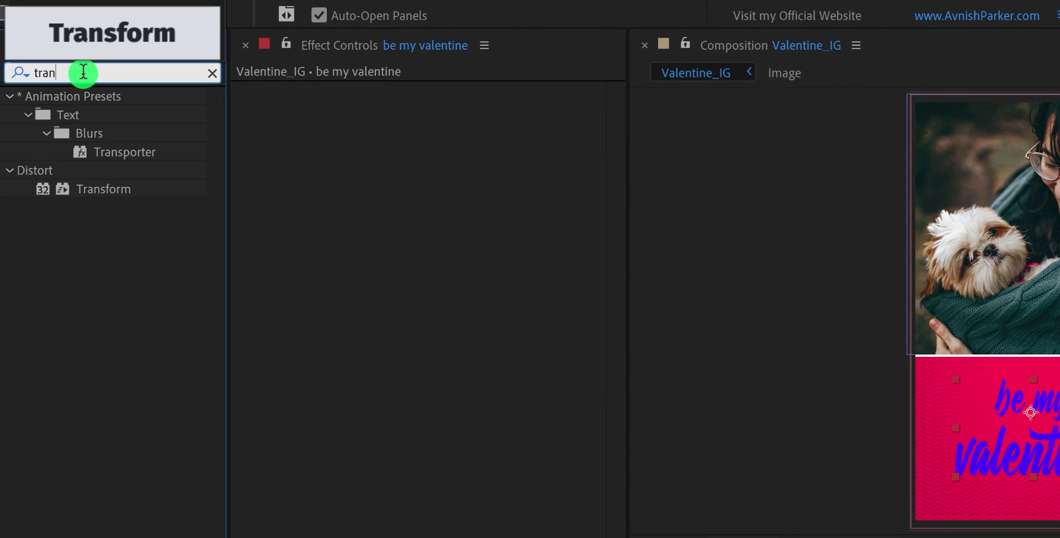
{"action": "left_click_drag", "start_coordinate": [94, 188], "coordinate": [319, 187]}
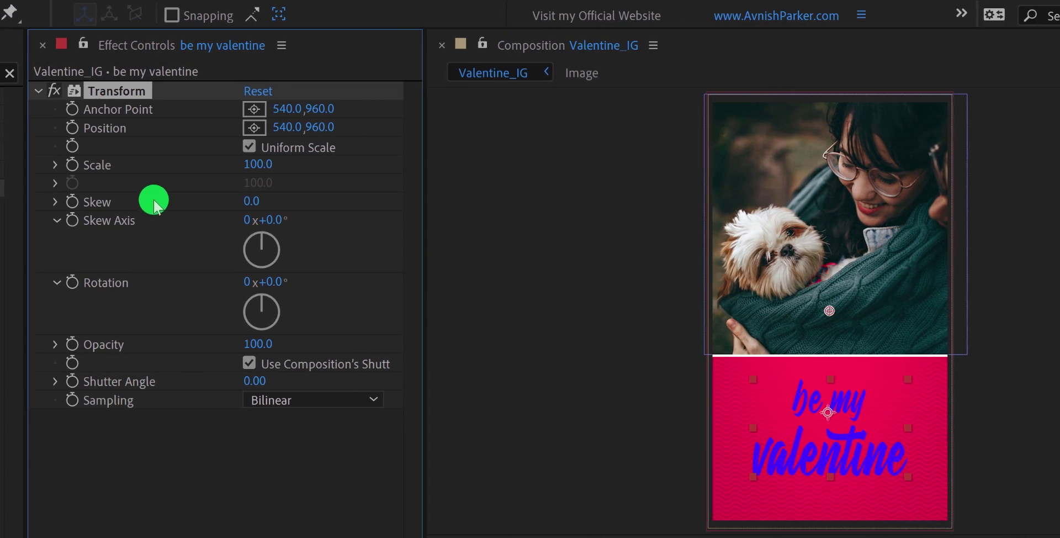
{"action": "left_click", "coordinate": [399, 201]}
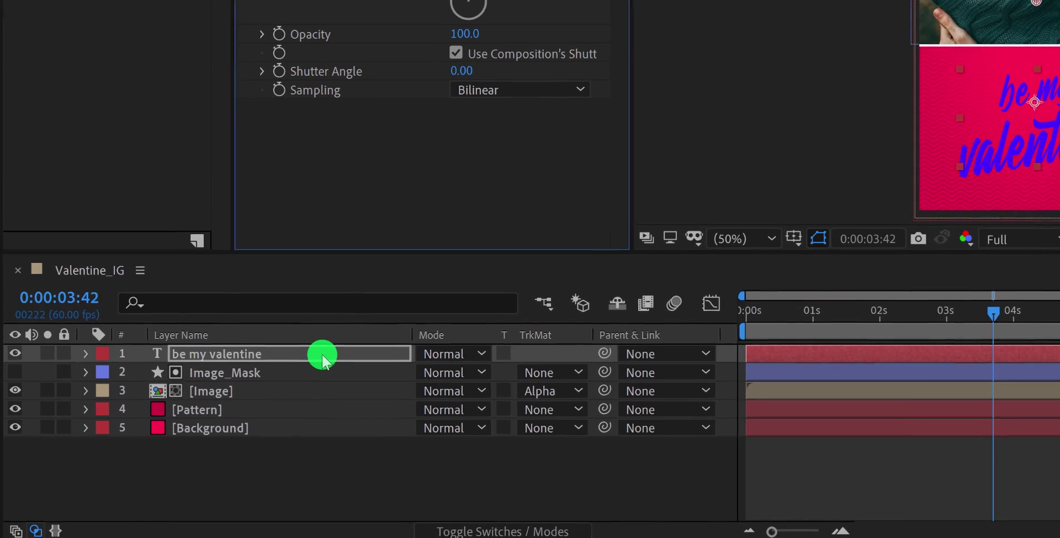
Scale the text layer to 70%.
{"action": "key", "text": "s"}
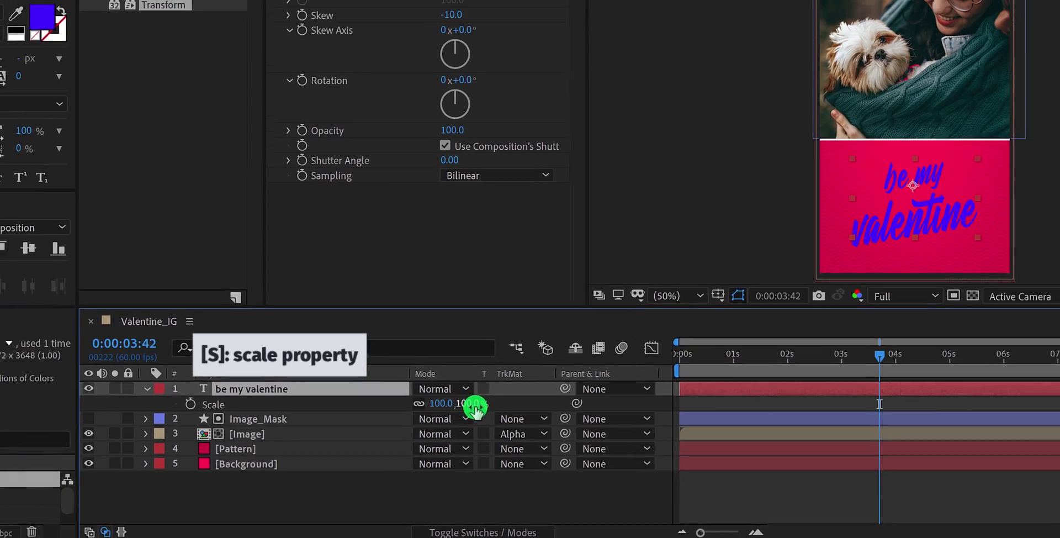
{"action": "left_click", "coordinate": [476, 384]}
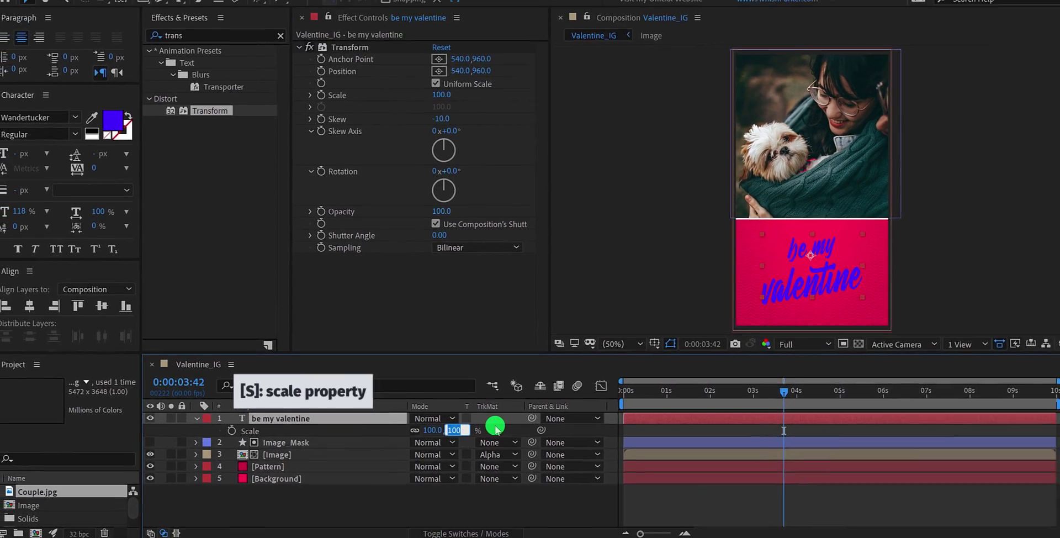
{"action": "type", "text": "70"}
{"action": "key", "text": "Return"}
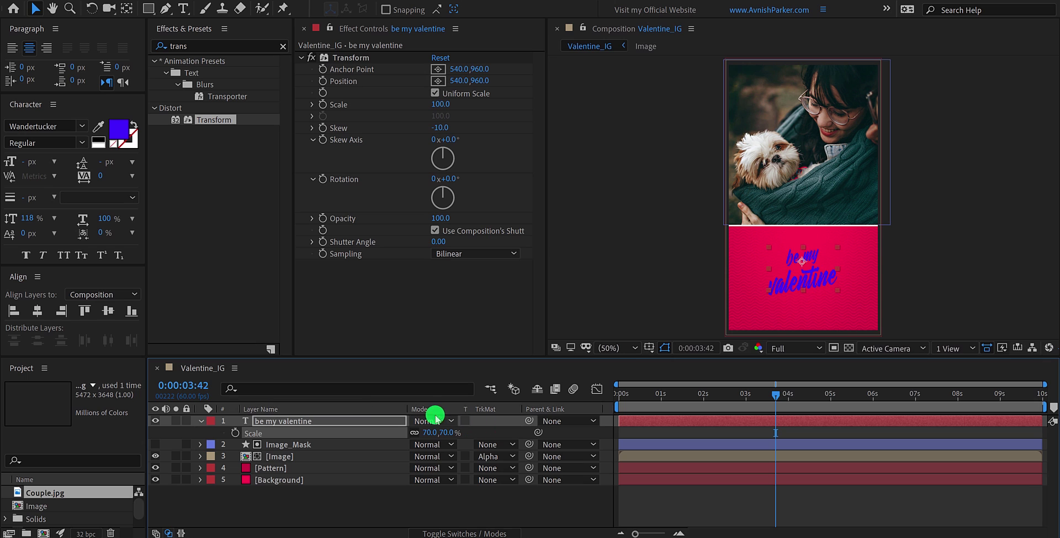
Change the text fill colour to white.
{"action": "left_click", "coordinate": [120, 129]}
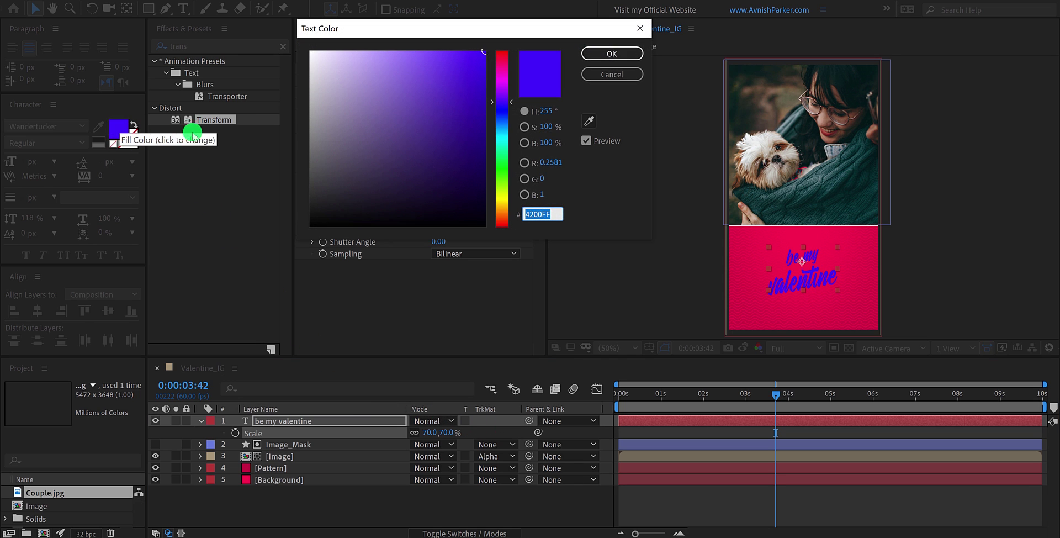
{"action": "left_click_drag", "start_coordinate": [322, 71], "coordinate": [302, 52]}
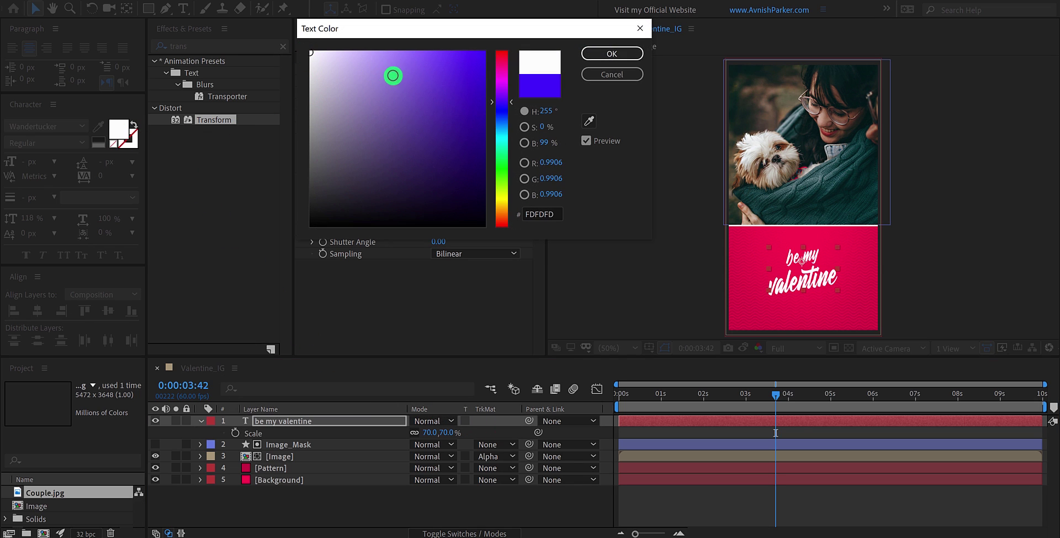
{"action": "left_click", "coordinate": [611, 53]}
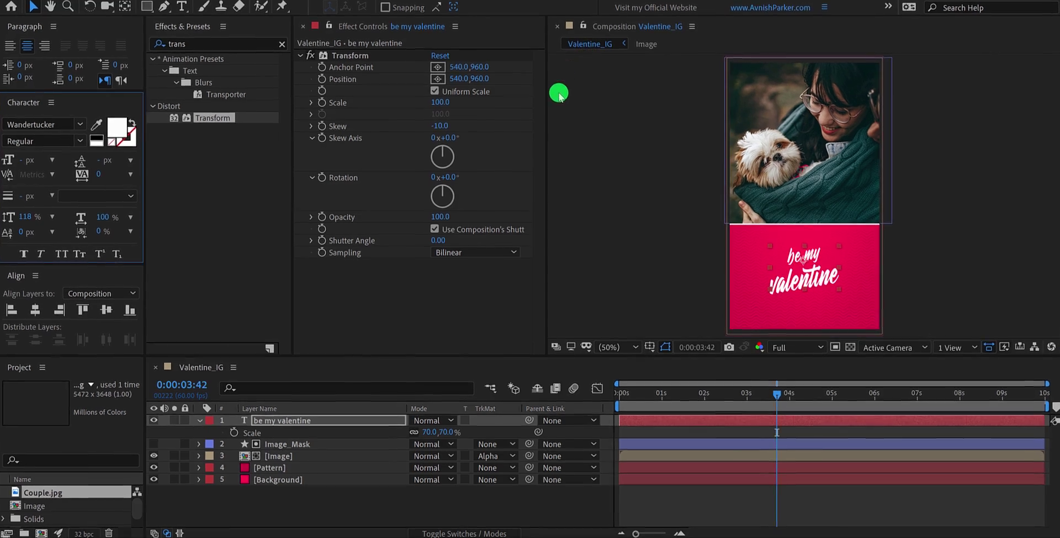
Add a Drop Shadow style to the text with Normal blend, size 0 and 100% opacity.
{"action": "right_click", "coordinate": [354, 421]}
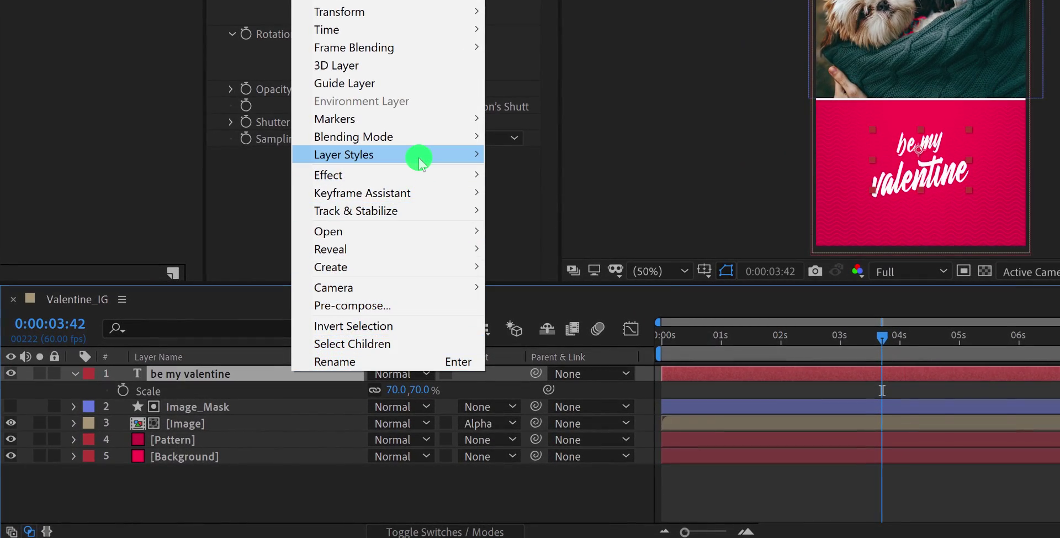
{"action": "mouse_move", "coordinate": [448, 172]}
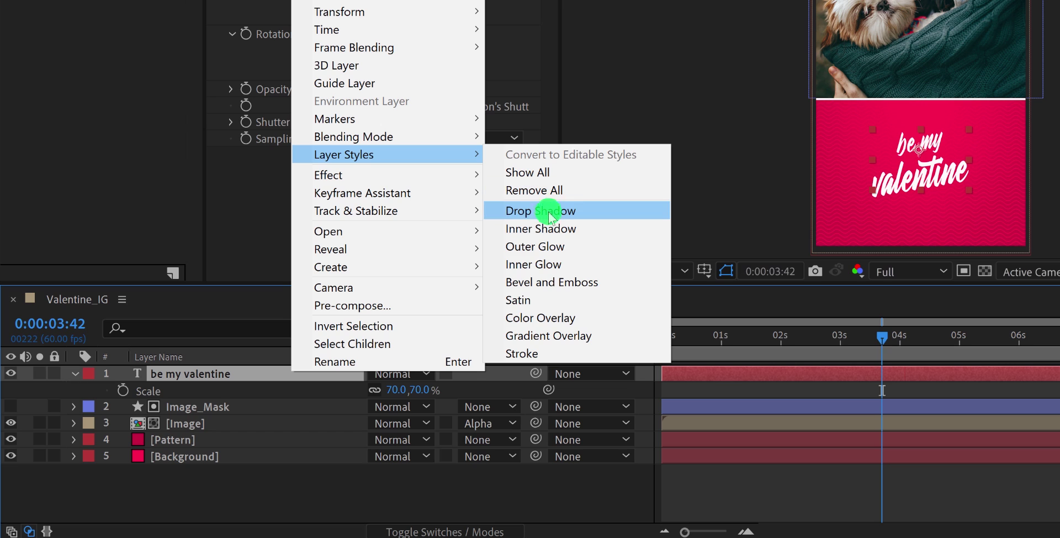
{"action": "left_click", "coordinate": [584, 219]}
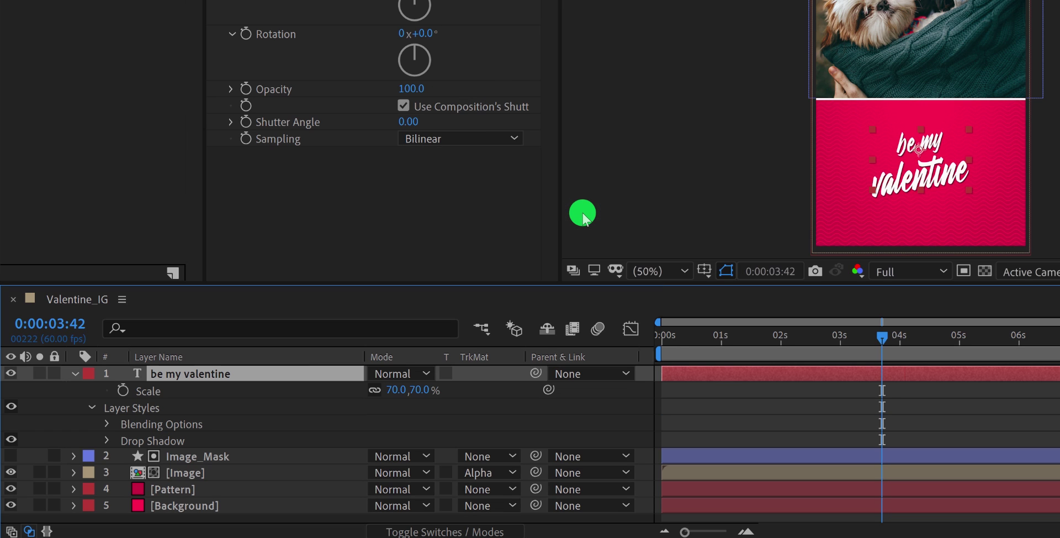
{"action": "left_click", "coordinate": [107, 440]}
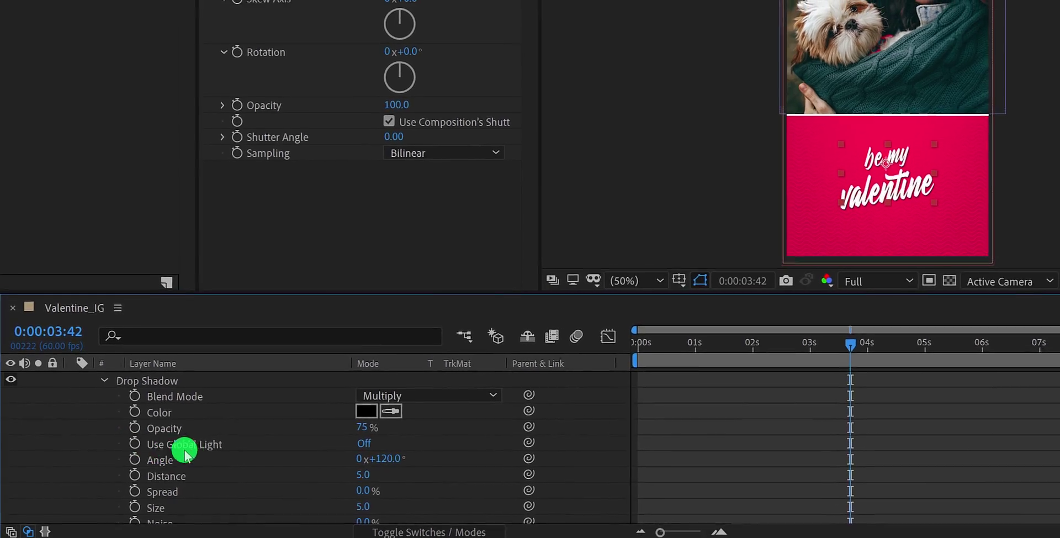
{"action": "left_click", "coordinate": [350, 414]}
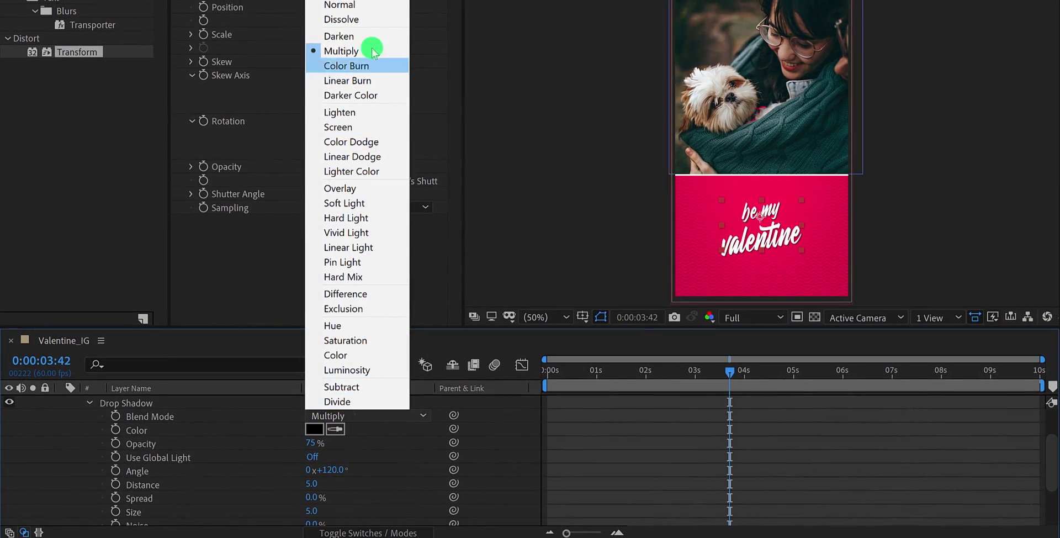
{"action": "left_click", "coordinate": [363, 7]}
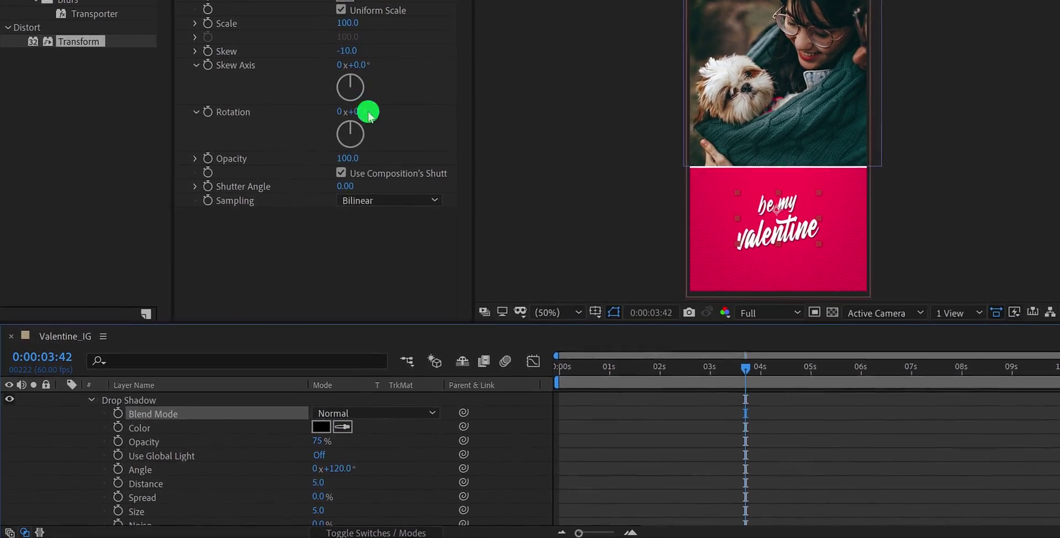
{"action": "left_click_drag", "start_coordinate": [353, 507], "coordinate": [328, 502]}
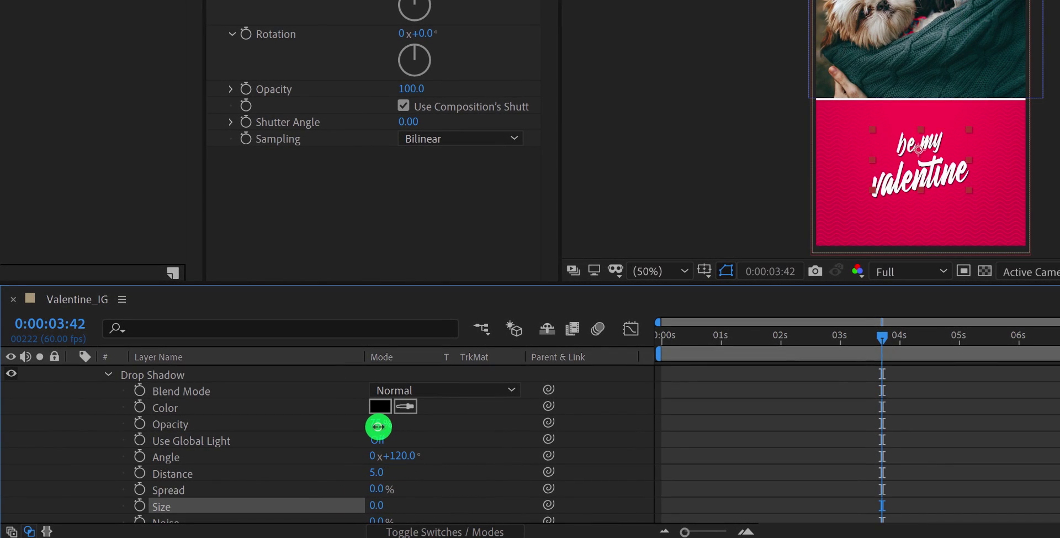
{"action": "left_click_drag", "start_coordinate": [378, 426], "coordinate": [415, 425]}
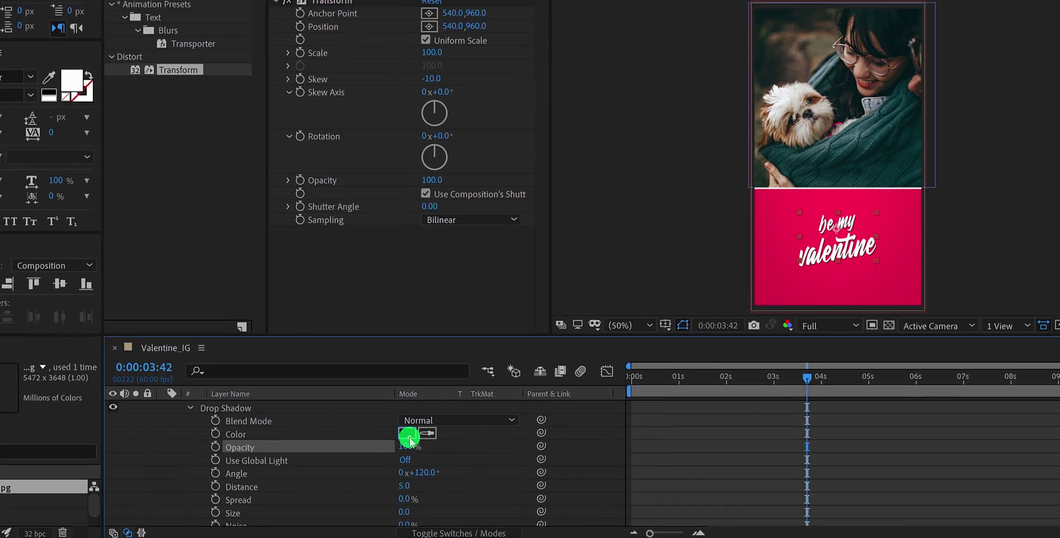
Make the shadow purple 5A00FF with distance 15, and move the playhead to 1:59.
{"action": "left_click", "coordinate": [409, 436]}
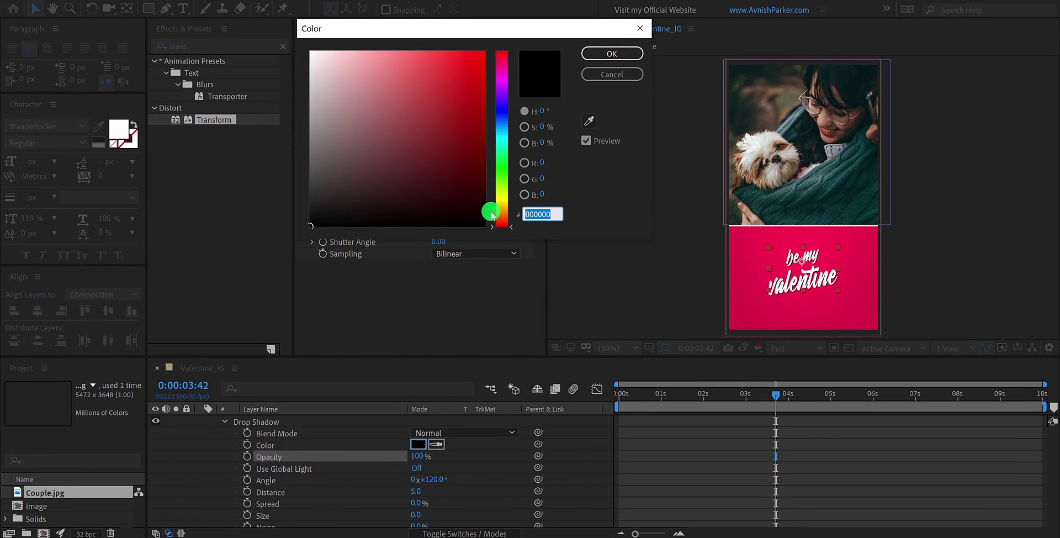
{"action": "left_click_drag", "start_coordinate": [504, 104], "coordinate": [503, 99]}
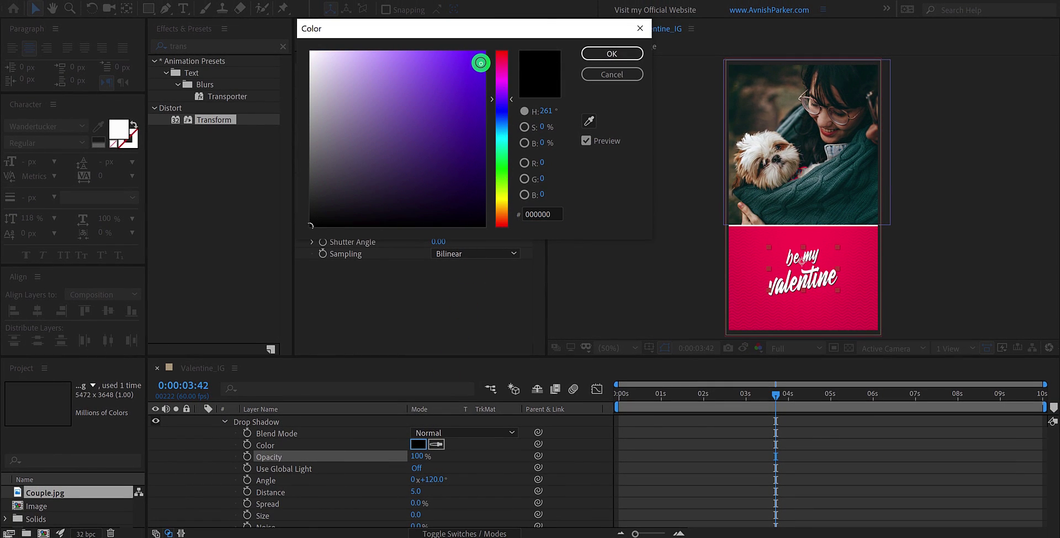
{"action": "left_click_drag", "start_coordinate": [481, 61], "coordinate": [486, 49]}
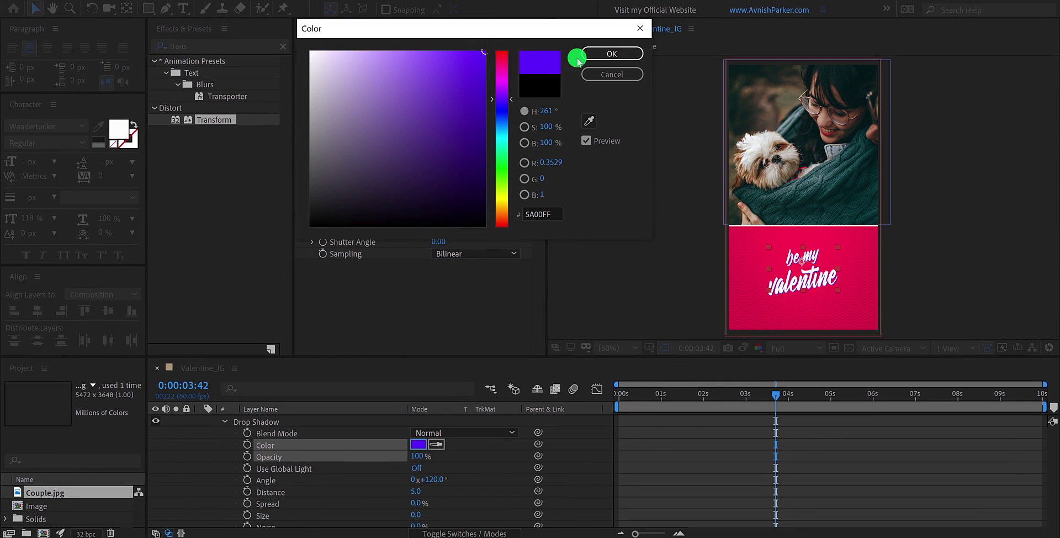
{"action": "left_click", "coordinate": [593, 58]}
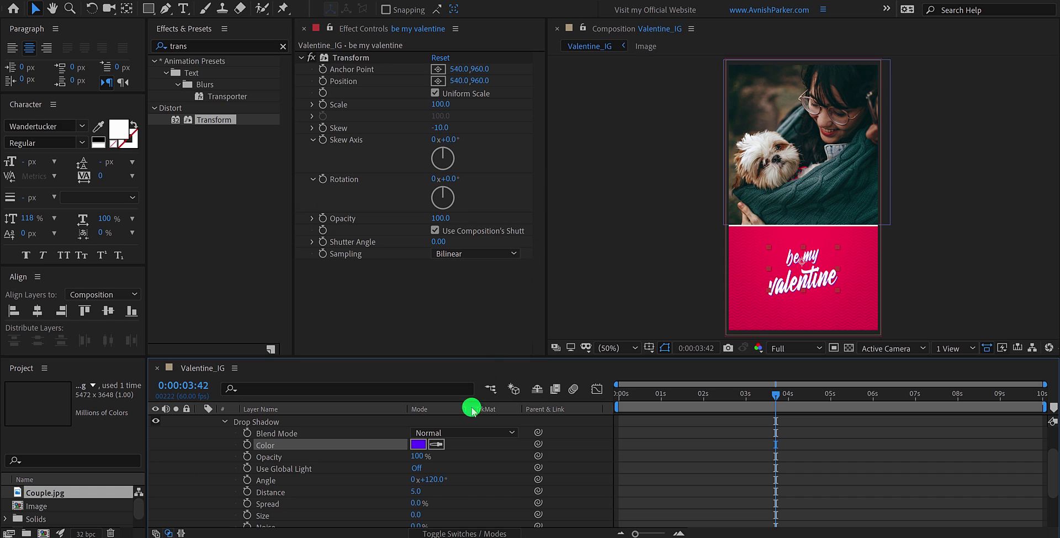
{"action": "left_click", "coordinate": [419, 492]}
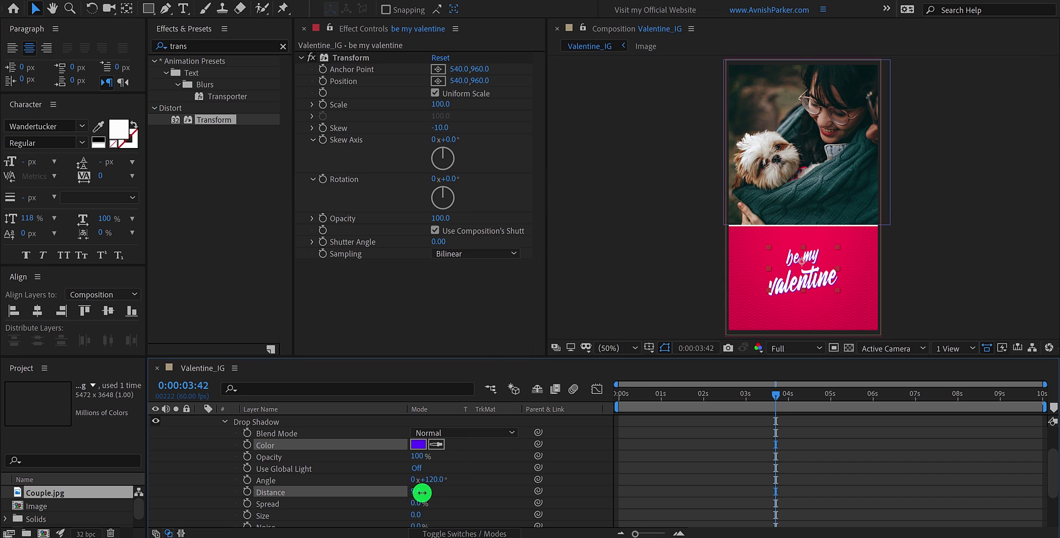
{"action": "left_click_drag", "start_coordinate": [423, 492], "coordinate": [429, 497]}
{"action": "left_click", "coordinate": [480, 496]}
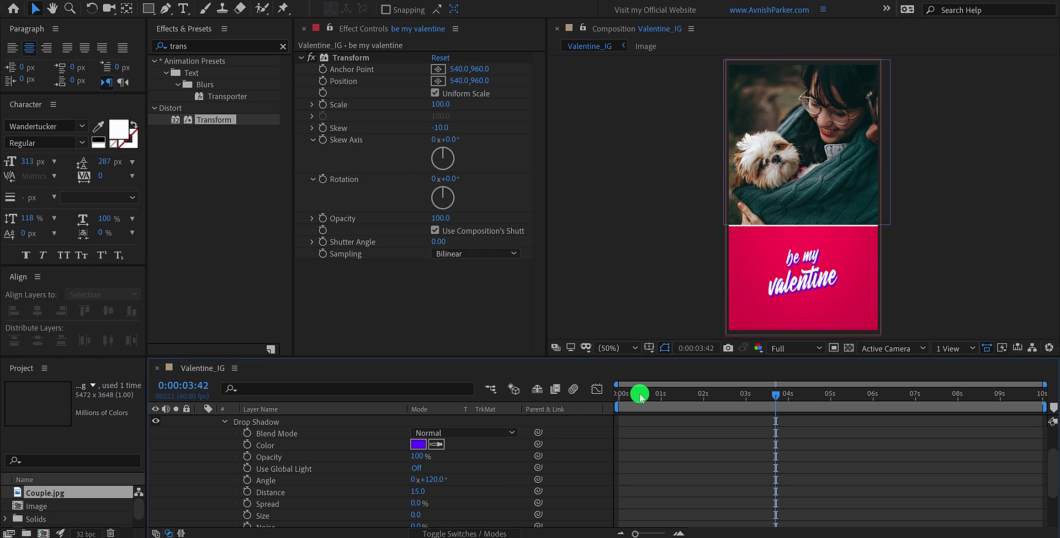
{"action": "left_click", "coordinate": [703, 398]}
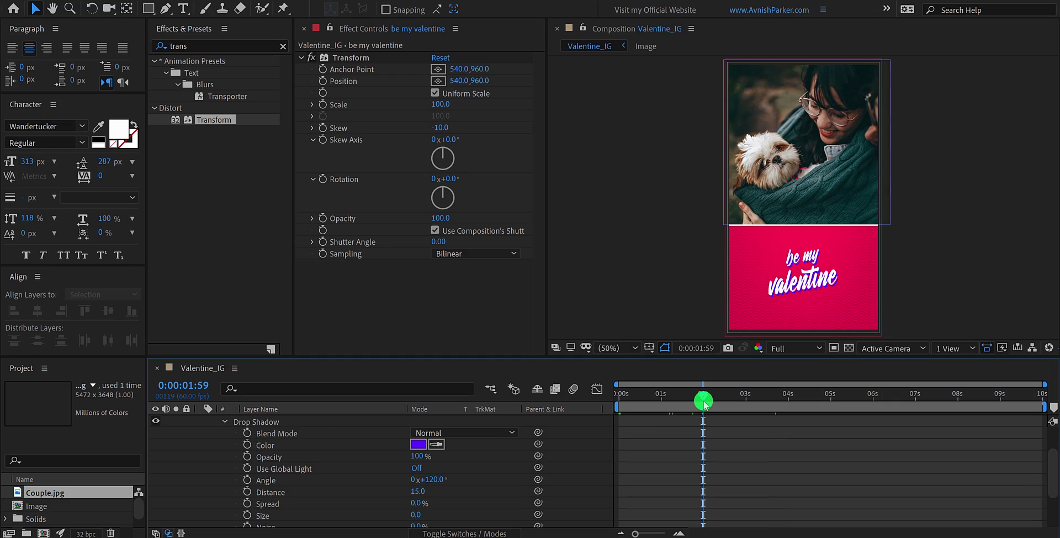
{"action": "scroll", "coordinate": [357, 454], "scroll_direction": "up", "scroll_amount": 2}
Apply the Fade Up Characters preset to the 'be my valentine' text layer.
{"action": "left_click", "coordinate": [309, 422]}
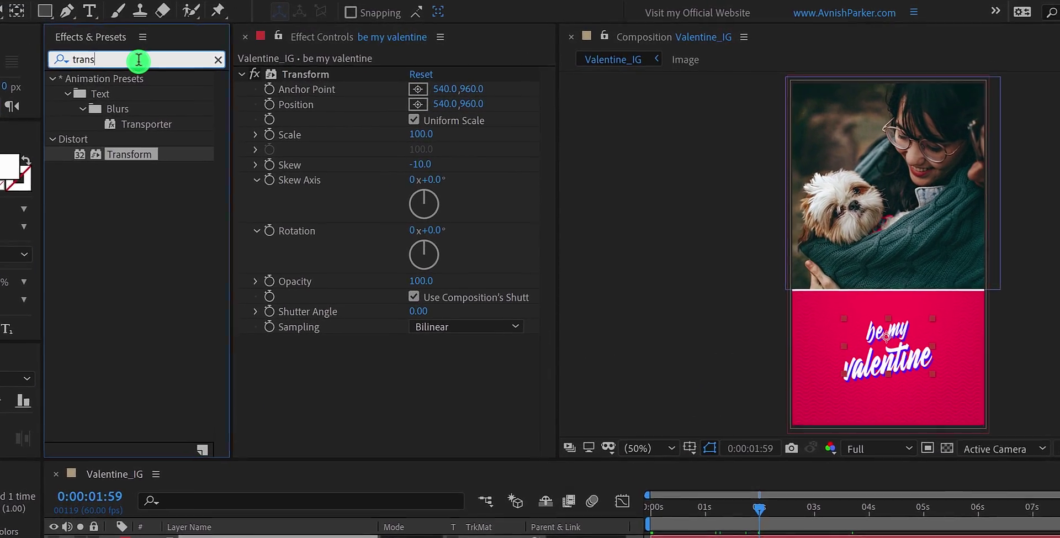
{"action": "left_click", "coordinate": [205, 48]}
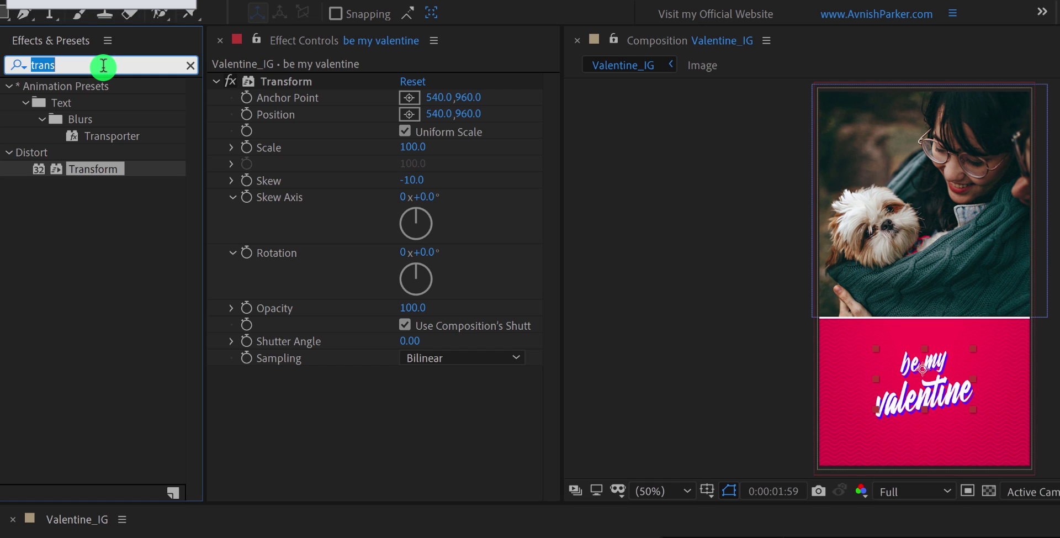
{"action": "type", "text": "fade"}
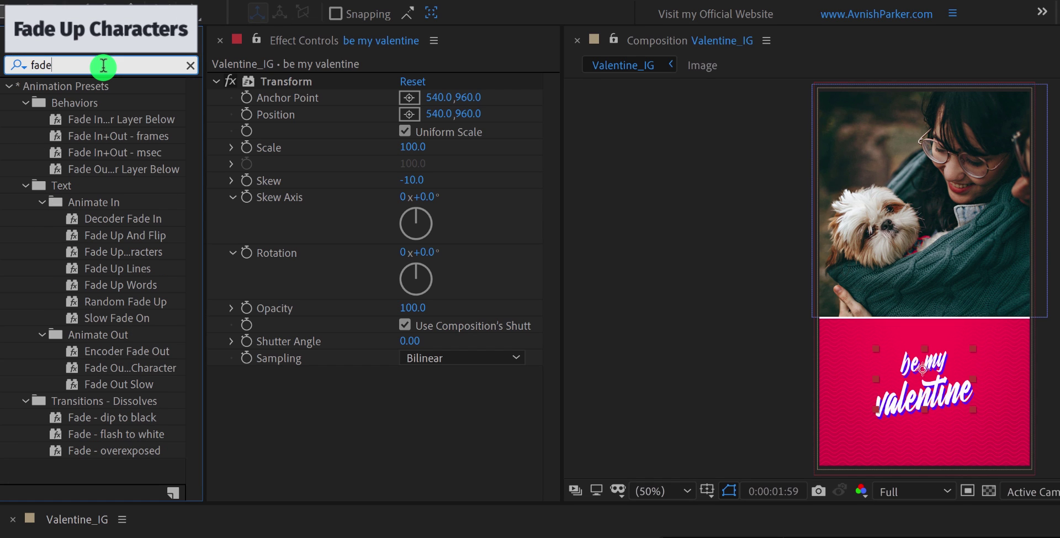
{"action": "left_click", "coordinate": [113, 252]}
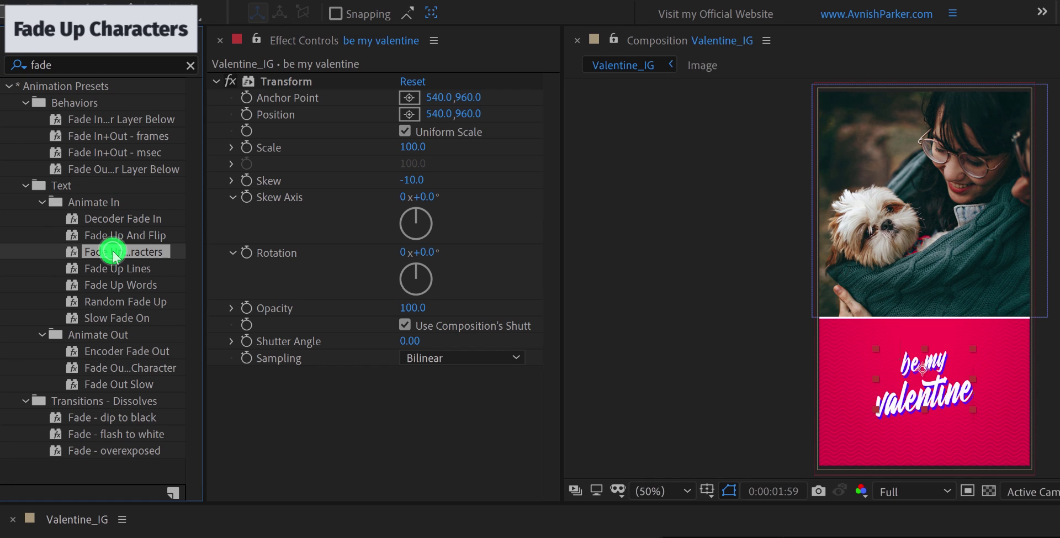
{"action": "left_click_drag", "start_coordinate": [113, 251], "coordinate": [295, 537]}
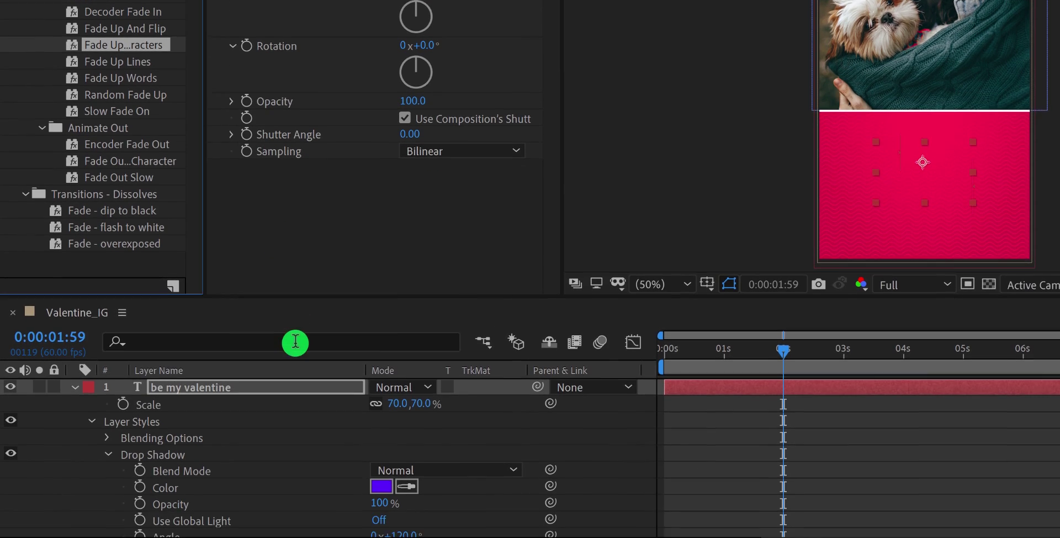
{"action": "left_click_drag", "start_coordinate": [295, 341], "coordinate": [292, 389]}
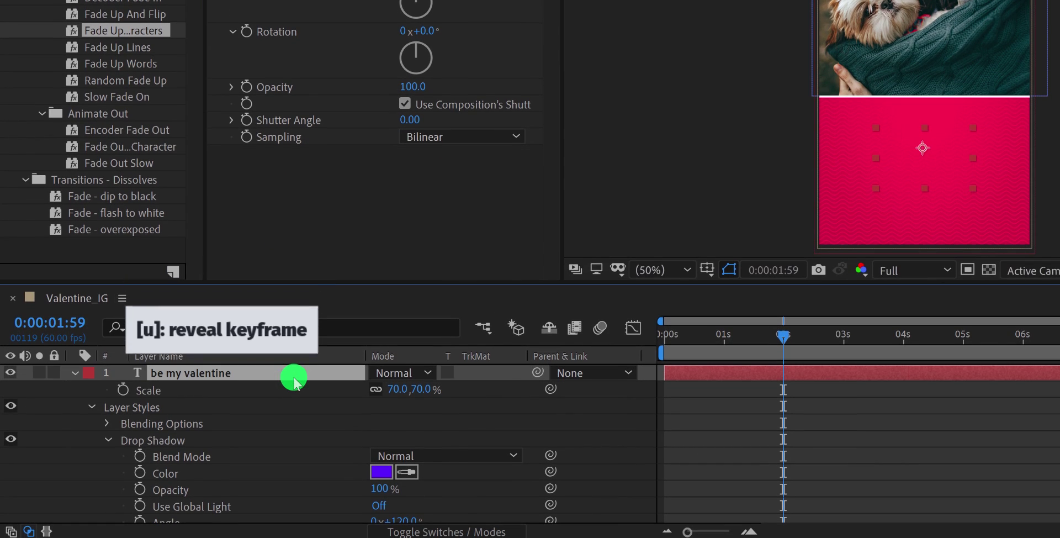
Select both fade keyframes and scrub to preview the character fade-in.
{"action": "key", "text": "u"}
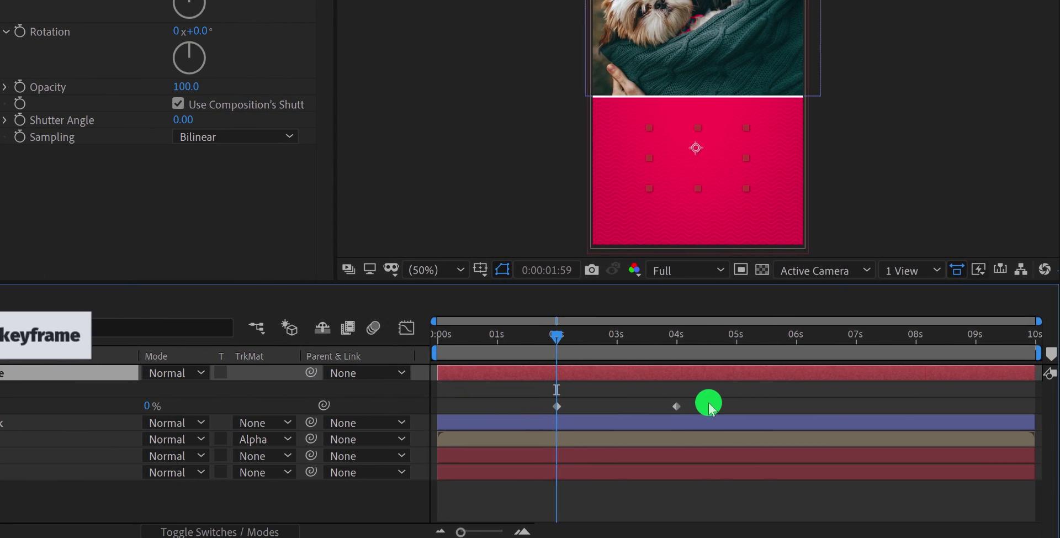
{"action": "left_click_drag", "start_coordinate": [708, 403], "coordinate": [543, 422]}
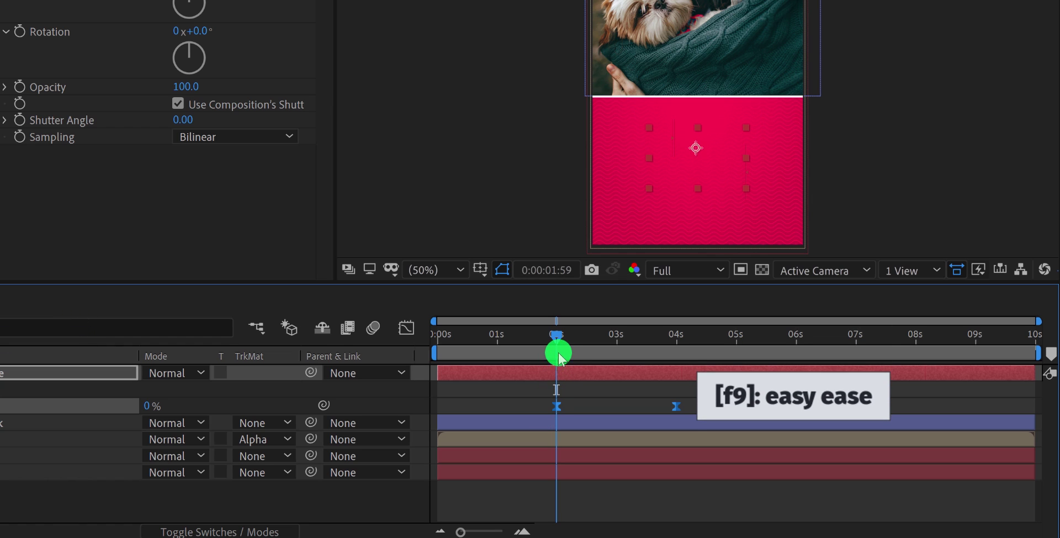
{"action": "left_click_drag", "start_coordinate": [558, 339], "coordinate": [636, 345]}
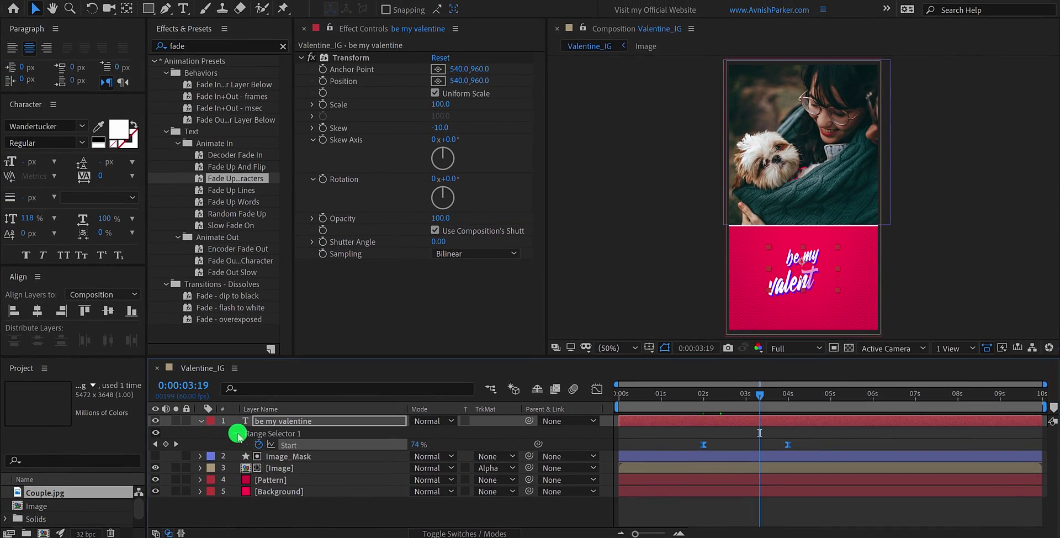
Change the text's drop shadow colour to purple 7900FF.
{"action": "left_click", "coordinate": [201, 421]}
{"action": "left_click", "coordinate": [200, 421]}
{"action": "left_click", "coordinate": [224, 480]}
{"action": "scroll", "coordinate": [228, 473], "scroll_direction": "down", "scroll_amount": 1}
{"action": "left_click", "coordinate": [213, 481]}
{"action": "scroll", "coordinate": [271, 481], "scroll_direction": "down", "scroll_amount": 1}
{"action": "left_click", "coordinate": [224, 476]}
{"action": "scroll", "coordinate": [223, 478], "scroll_direction": "down", "scroll_amount": 2}
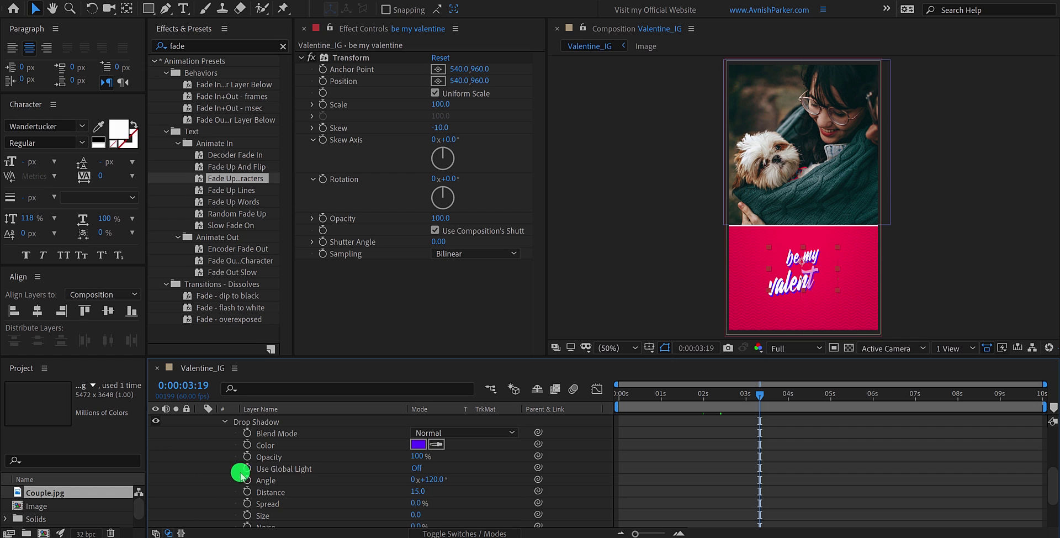
{"action": "left_click", "coordinate": [416, 445]}
{"action": "mouse_move", "coordinate": [501, 111]}
{"action": "left_mouse_down"}
{"action": "mouse_move", "coordinate": [501, 85]}
{"action": "mouse_move", "coordinate": [502, 95]}
{"action": "left_mouse_up"}
{"action": "left_click", "coordinate": [612, 53]}
Scrub to 5:42 to check the fade-in and collapse the text layer.
{"action": "left_click_drag", "start_coordinate": [810, 394], "coordinate": [860, 393]}
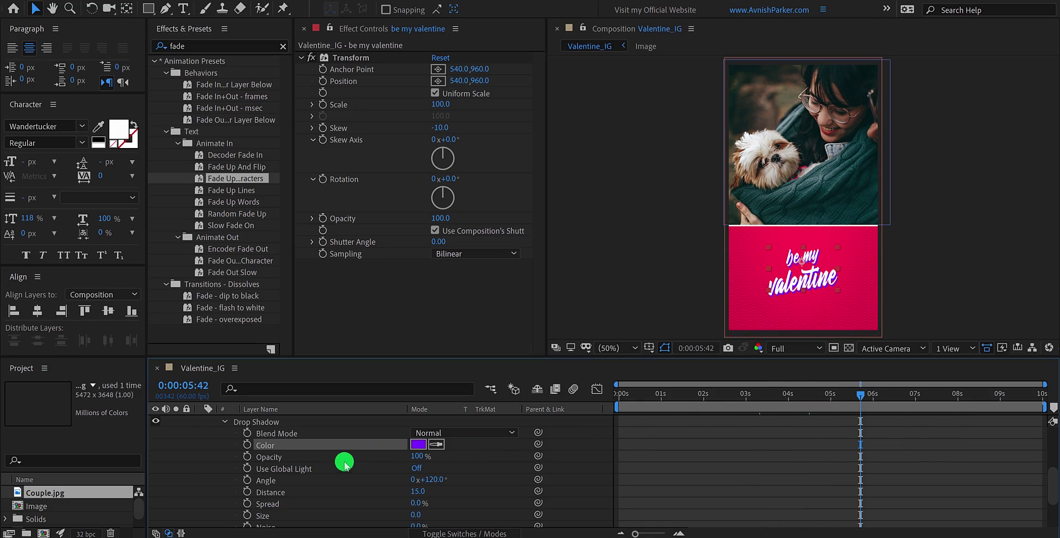
{"action": "scroll", "coordinate": [326, 464], "scroll_direction": "up", "scroll_amount": 5}
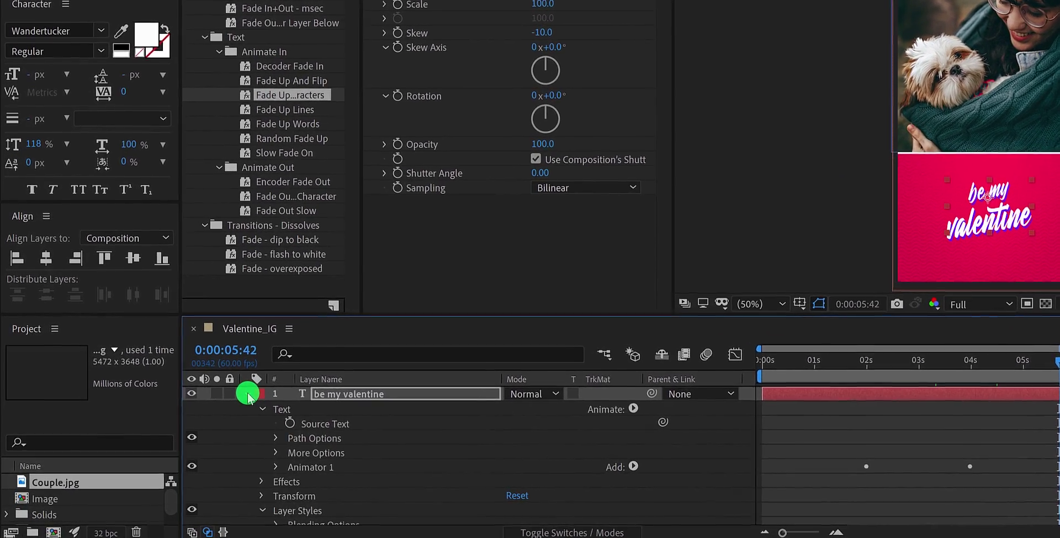
{"action": "left_click", "coordinate": [236, 401]}
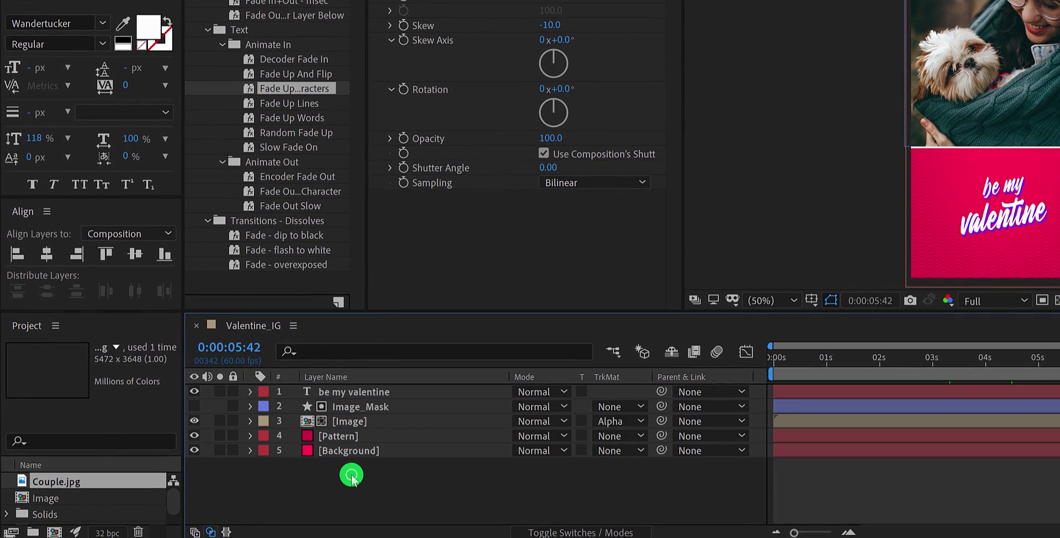
Create a solid named Heart_Particles and apply CC Particle World to it.
{"action": "right_click", "coordinate": [352, 474]}
{"action": "mouse_move", "coordinate": [499, 336]}
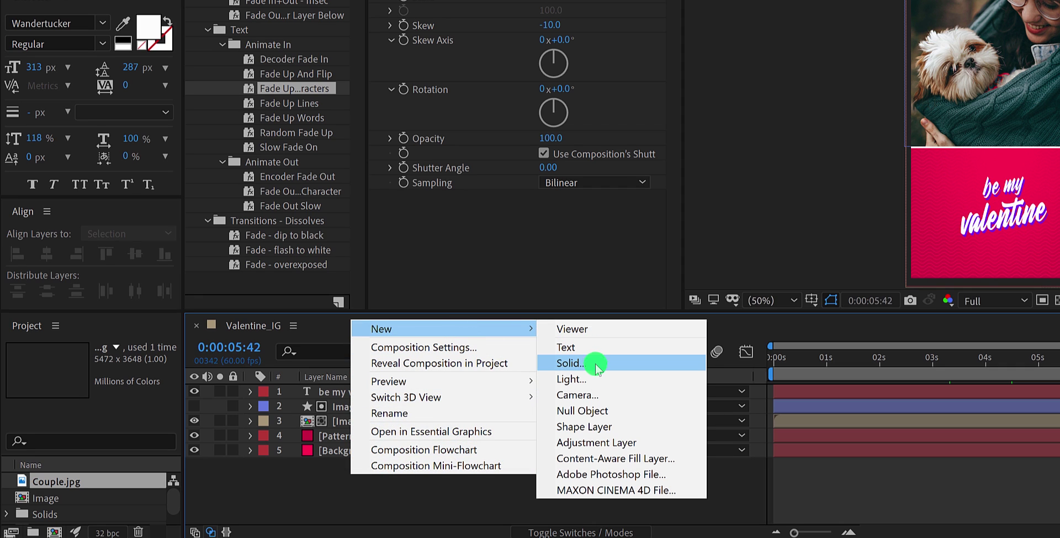
{"action": "left_click", "coordinate": [571, 363]}
{"action": "type", "text": "Heart_Particles"}
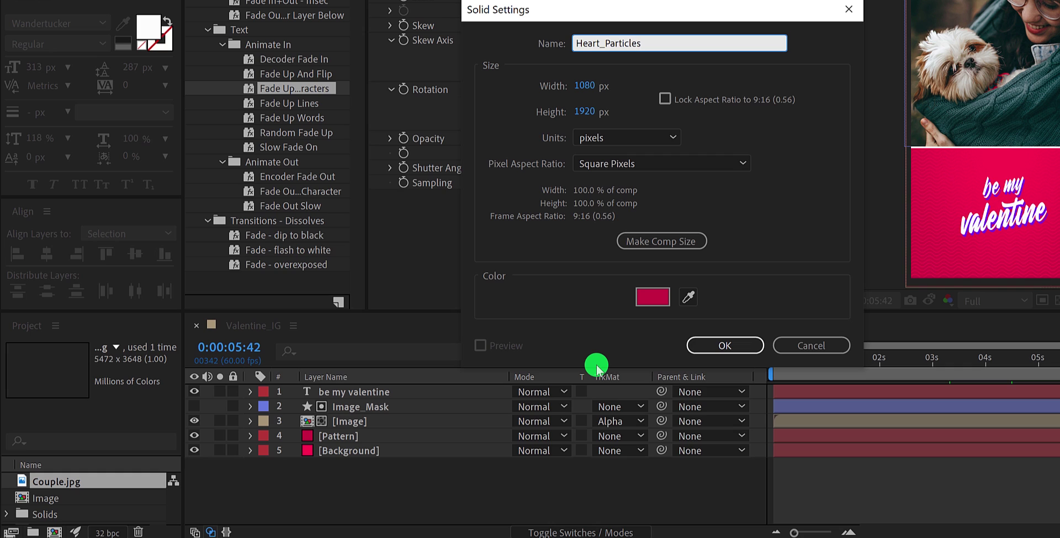
{"action": "key", "text": "Return"}
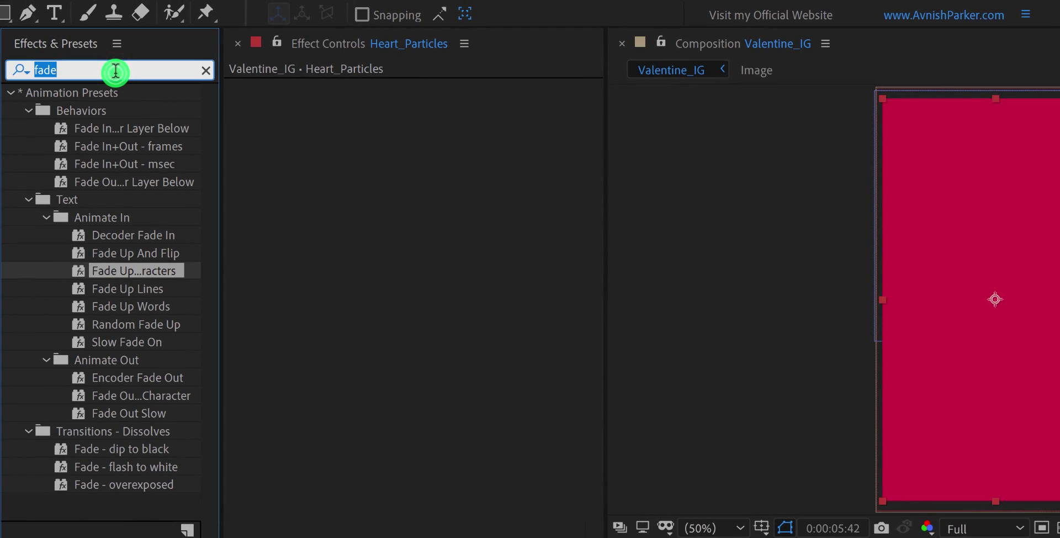
{"action": "type", "text": "part"}
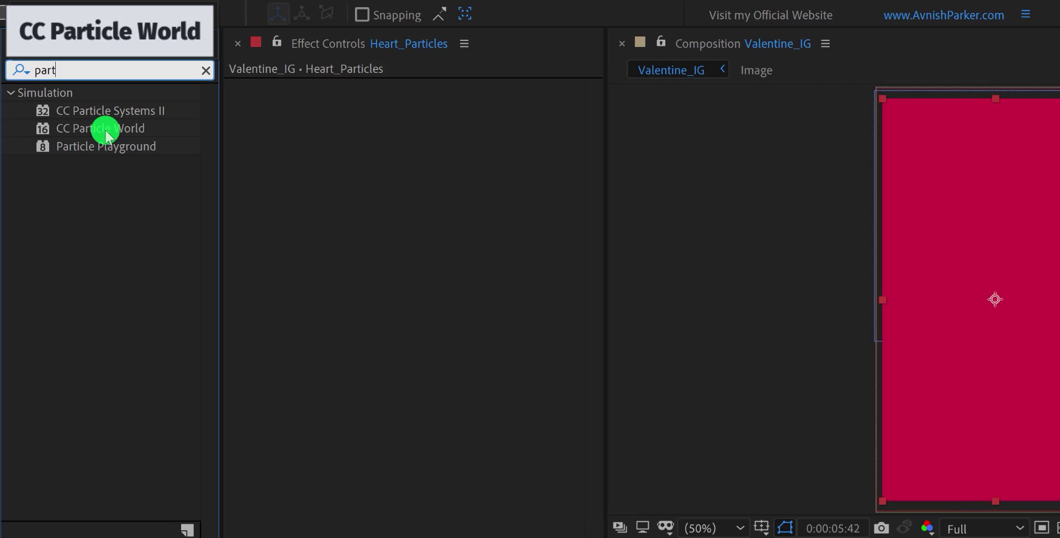
{"action": "left_click_drag", "start_coordinate": [105, 135], "coordinate": [303, 137]}
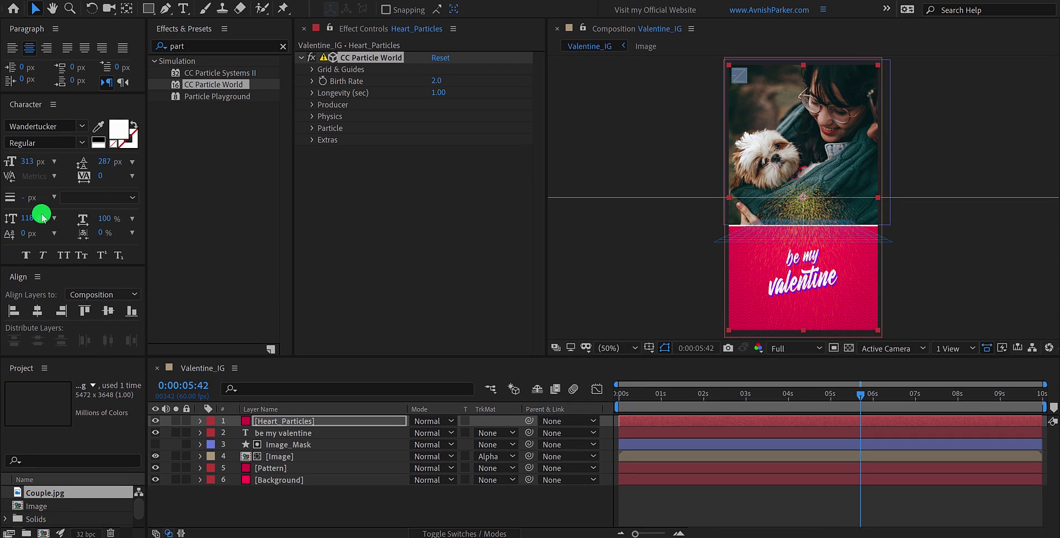
Add Heart.png to the timeline beneath Background and select Heart_Particles.
{"action": "left_click_drag", "start_coordinate": [41, 216], "coordinate": [299, 497]}
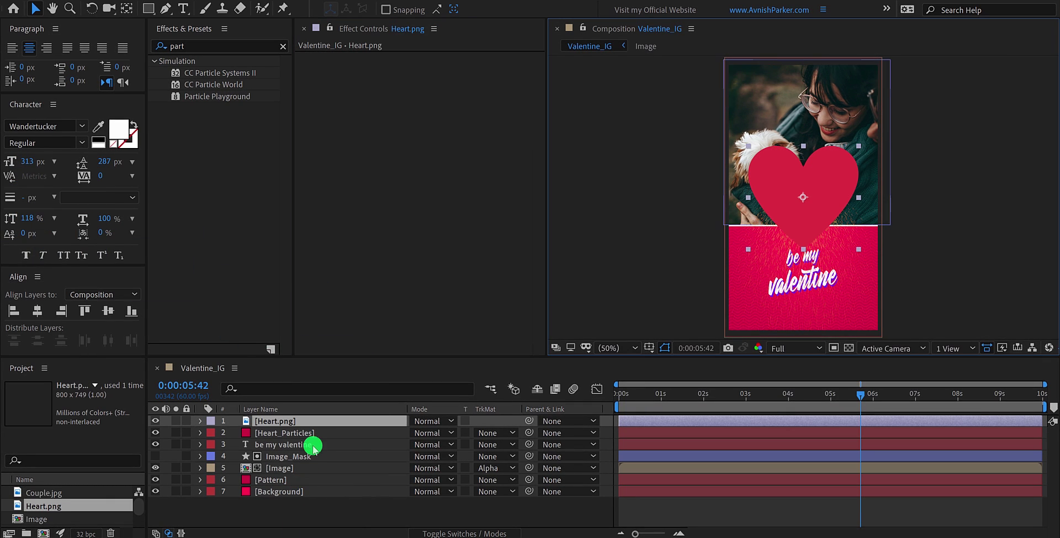
{"action": "mouse_move", "coordinate": [313, 445]}
{"action": "left_mouse_down"}
{"action": "mouse_move", "coordinate": [307, 417]}
{"action": "mouse_move", "coordinate": [294, 502]}
{"action": "left_mouse_up"}
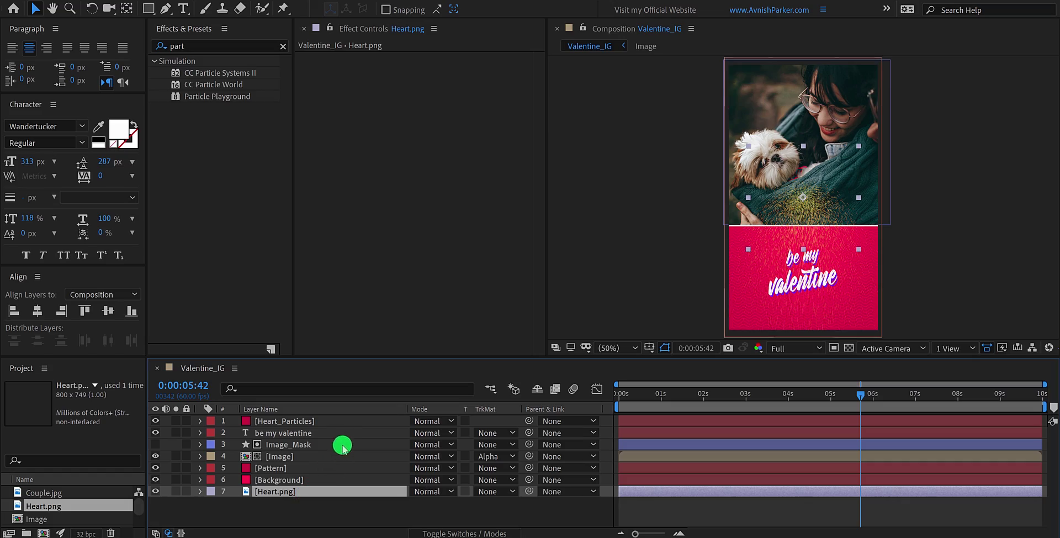
{"action": "left_click", "coordinate": [324, 421]}
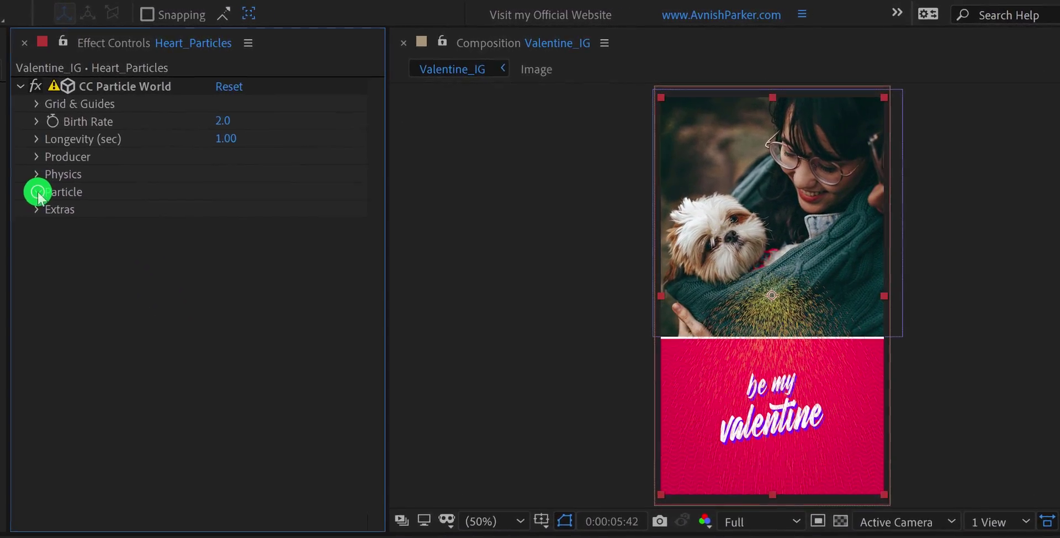
Set Particle Type to Textured QuadPolygon with Heart.png as the texture layer.
{"action": "left_click", "coordinate": [71, 184]}
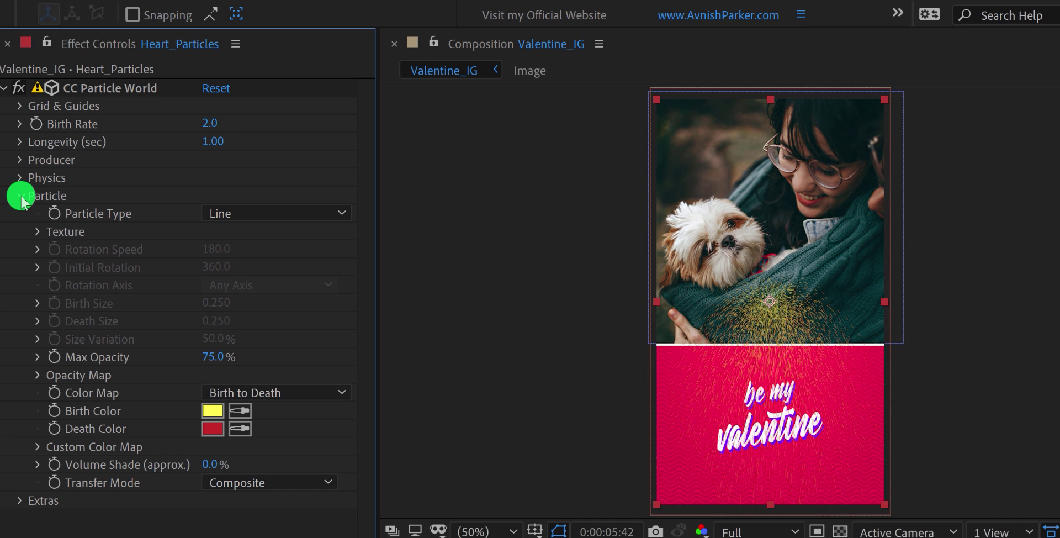
{"action": "left_click", "coordinate": [234, 212]}
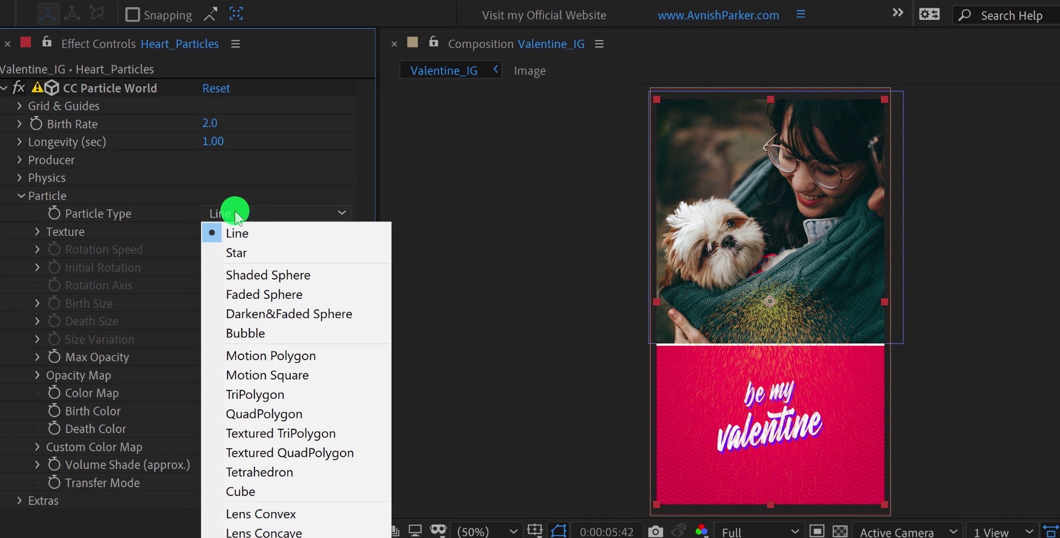
{"action": "left_click", "coordinate": [349, 453]}
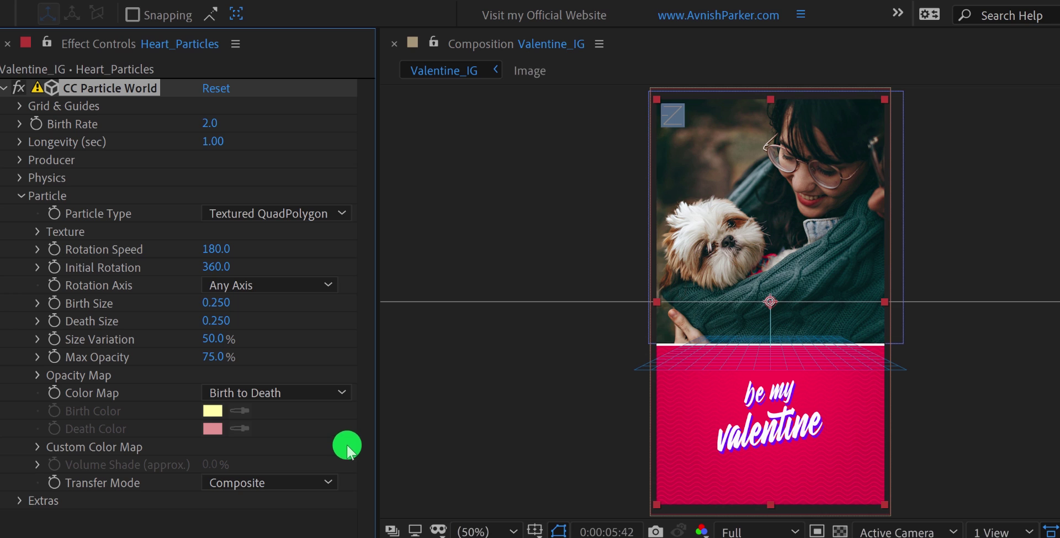
{"action": "left_click", "coordinate": [37, 232]}
{"action": "left_click", "coordinate": [246, 253]}
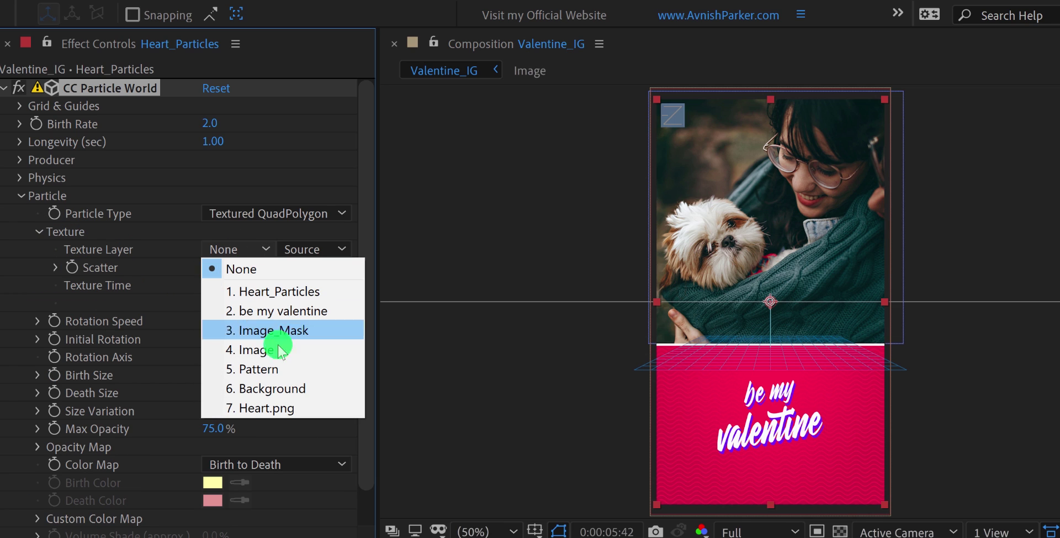
{"action": "left_click", "coordinate": [296, 404]}
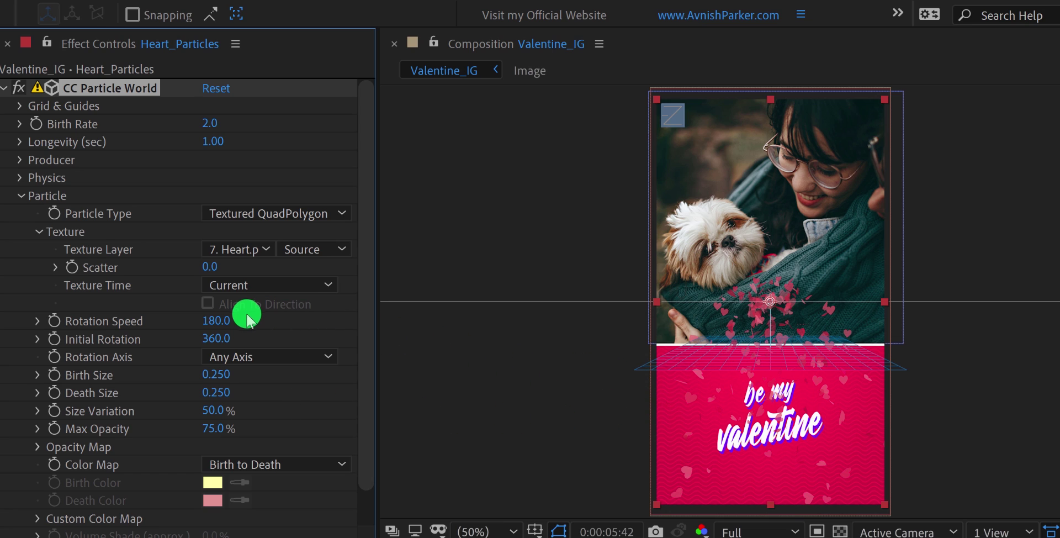
Set particle death size to 0.02 and birth rate to 1.
{"action": "left_click", "coordinate": [220, 392]}
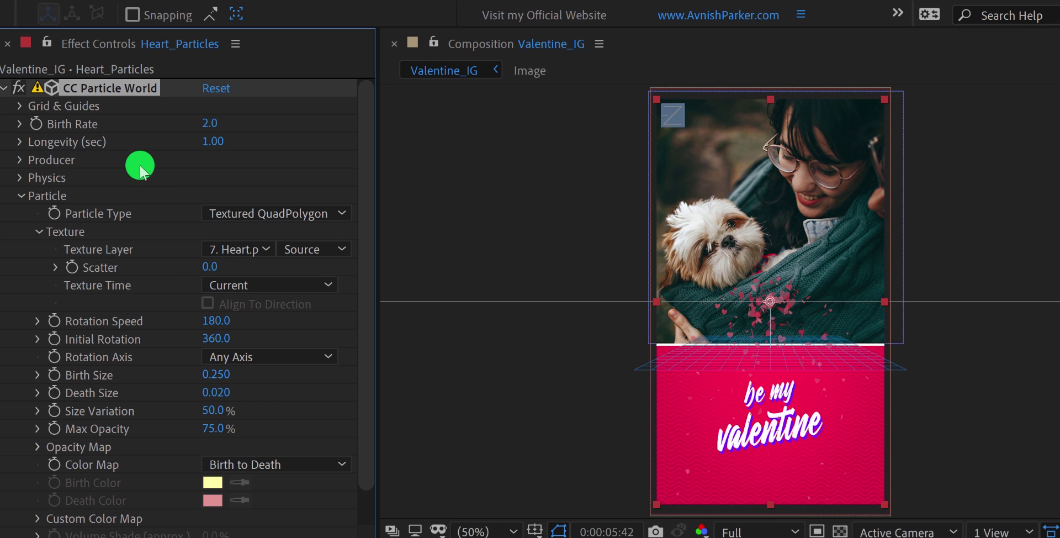
{"action": "left_click", "coordinate": [212, 123]}
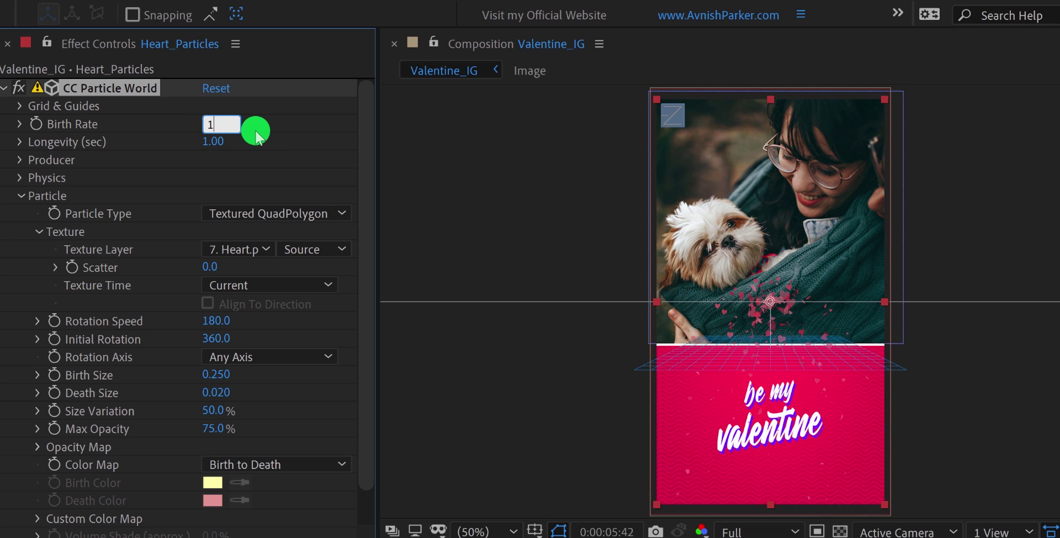
{"action": "left_click", "coordinate": [256, 137]}
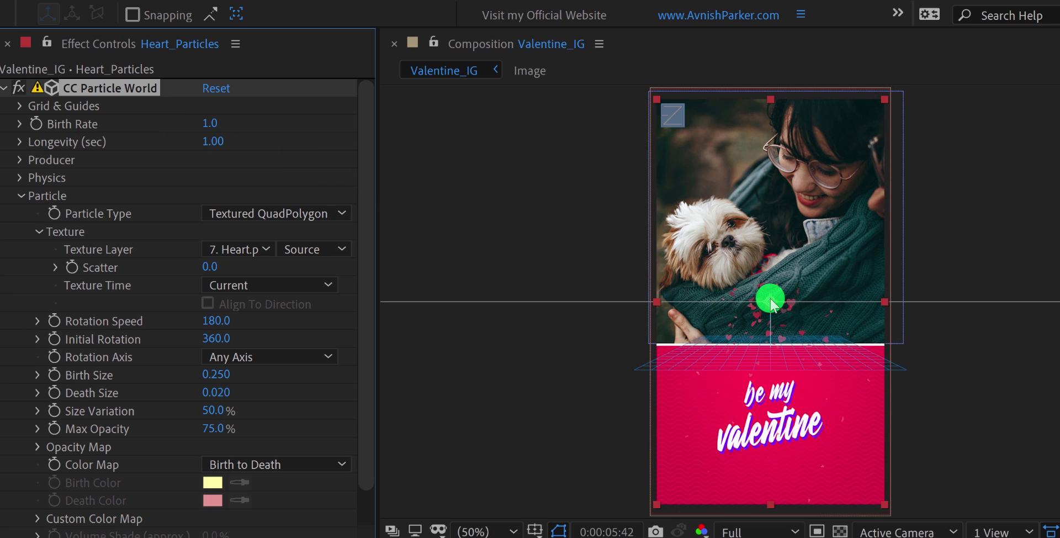
Set velocity 0.5, gravity 0.2, extra 0 and a 2-second longevity.
{"action": "left_click", "coordinate": [20, 178]}
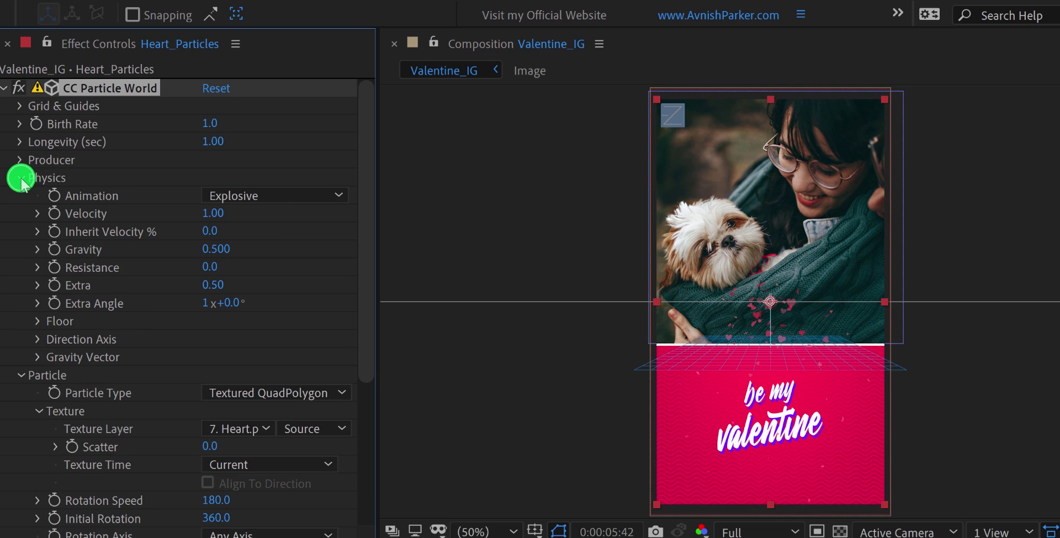
{"action": "left_click", "coordinate": [223, 212]}
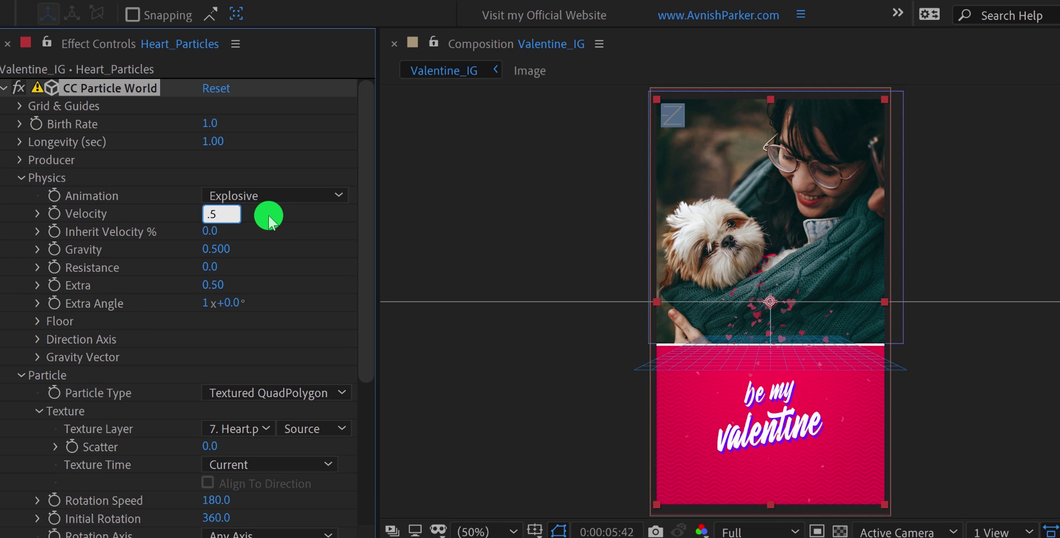
{"action": "key", "text": "Tab"}
{"action": "key", "text": "Tab"}
{"action": "type", "text": "."}
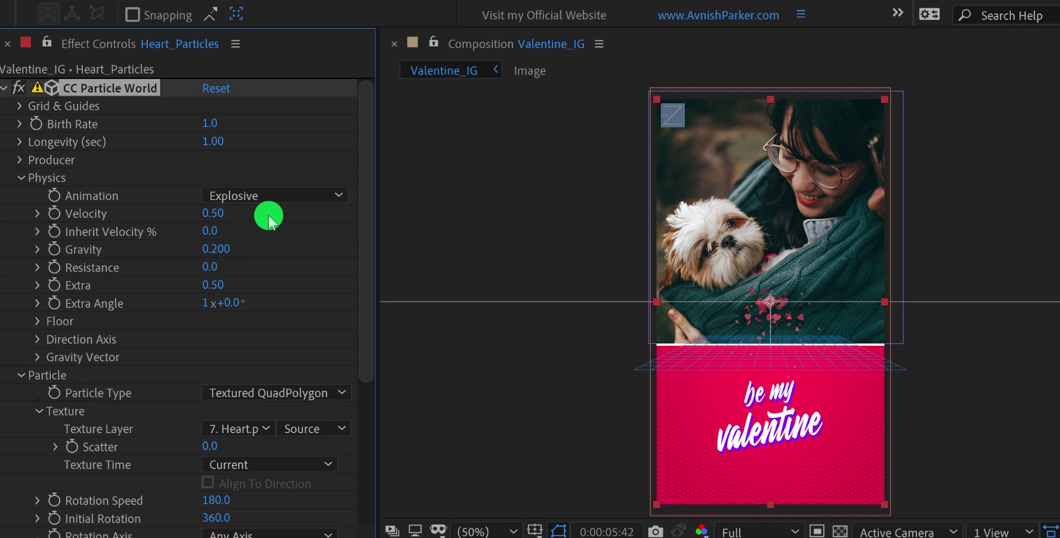
{"action": "left_click", "coordinate": [213, 285]}
{"action": "key", "text": "Return"}
{"action": "left_click", "coordinate": [219, 140]}
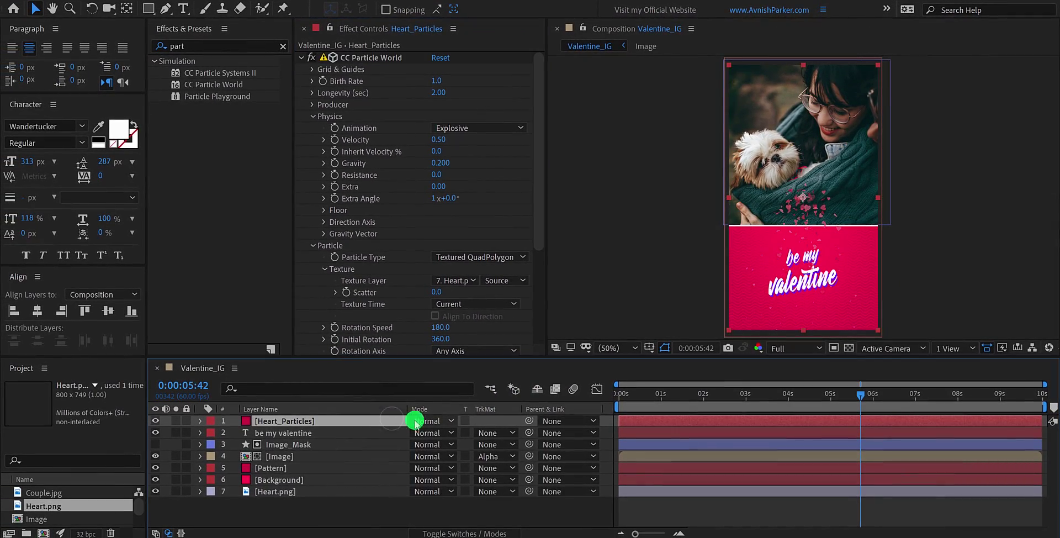
Set Heart_Particles to Screen blend mode and move it beneath the Image layer.
{"action": "left_click", "coordinate": [424, 421]}
{"action": "left_click", "coordinate": [488, 208]}
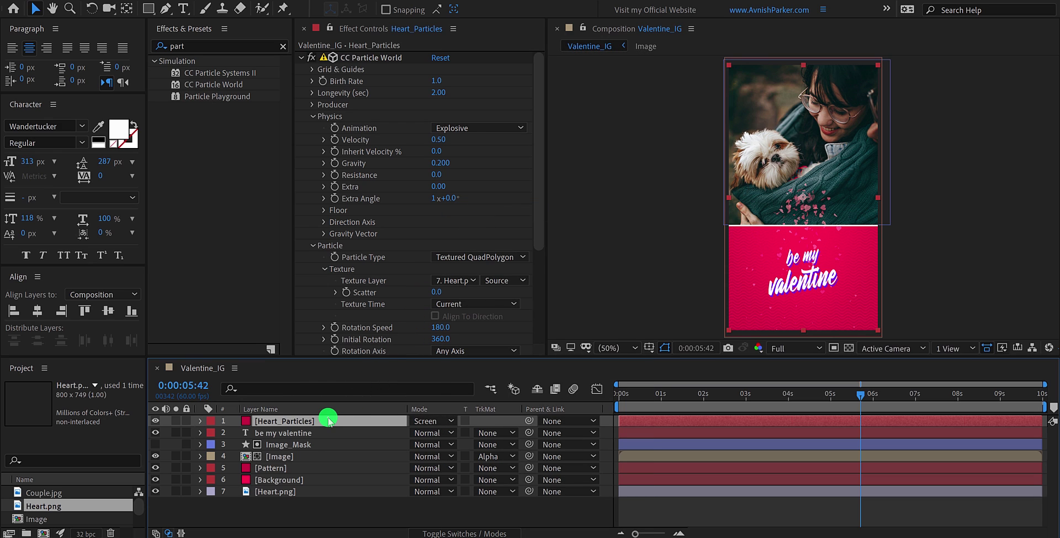
{"action": "left_click_drag", "start_coordinate": [328, 421], "coordinate": [316, 468]}
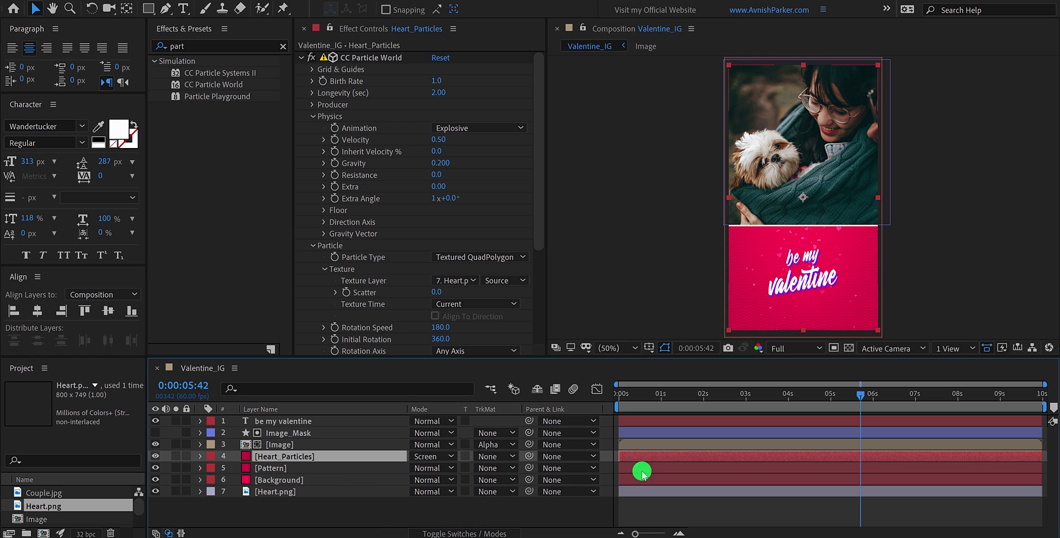
Make the Heart_Particles layer start at 1:57 and scrub forward to check the text appearing.
{"action": "left_click_drag", "start_coordinate": [624, 397], "coordinate": [701, 393]}
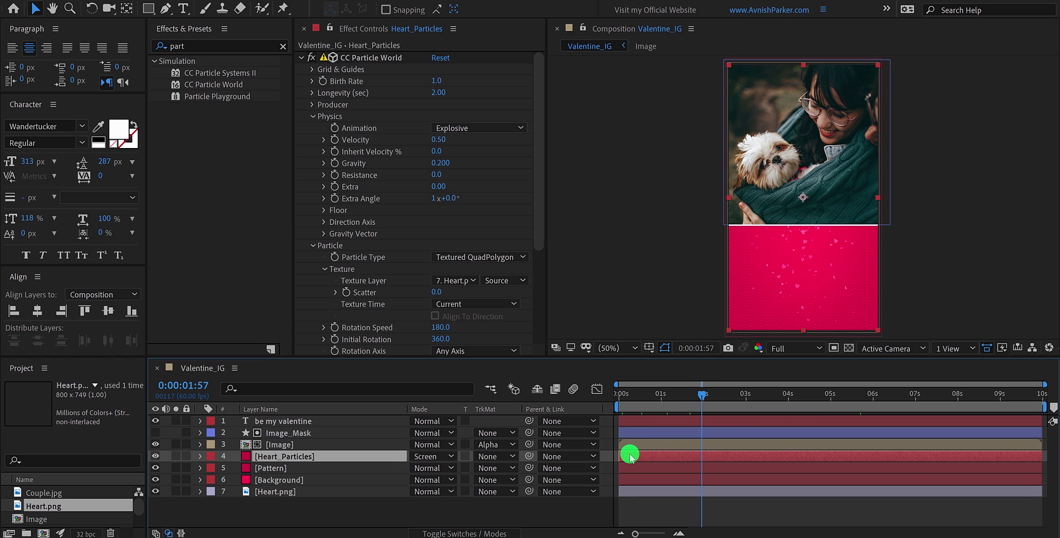
{"action": "key", "text": "bracketleft"}
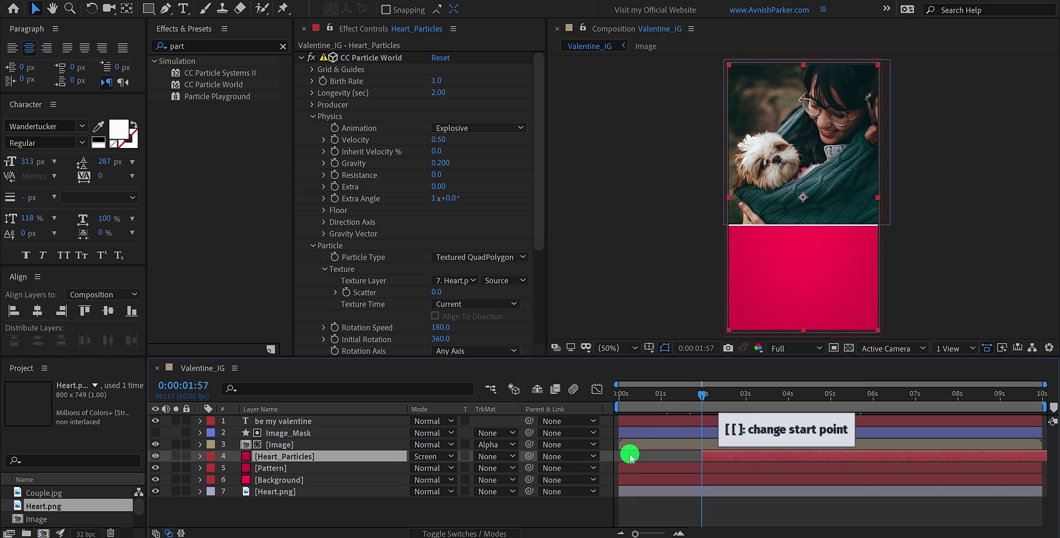
{"action": "left_click_drag", "start_coordinate": [704, 397], "coordinate": [788, 398]}
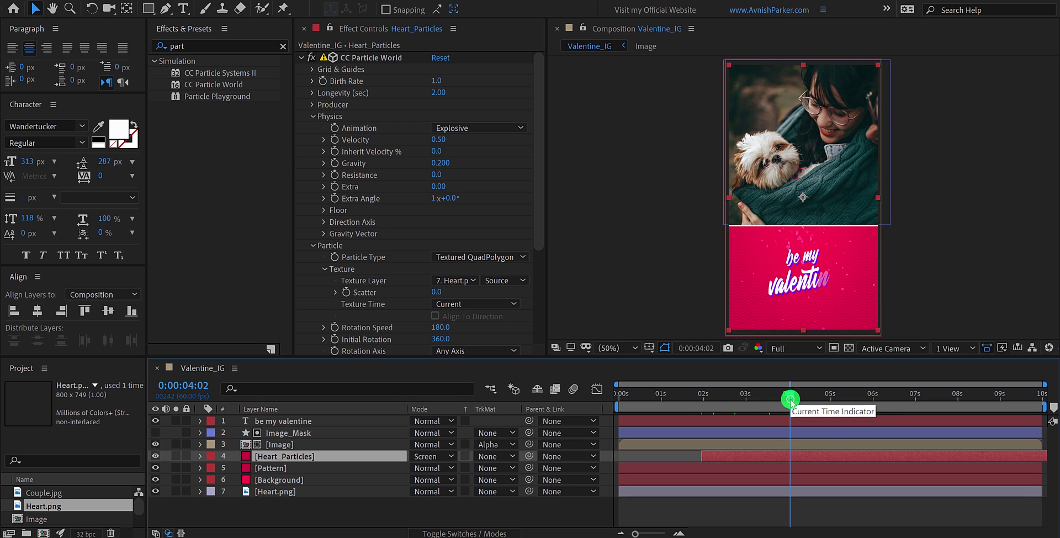
Move the Heart_Particles start to 1:19, check frames at 2:01 and 3:31, then preview.
{"action": "left_click", "coordinate": [674, 395]}
{"action": "key", "text": "bracketleft"}
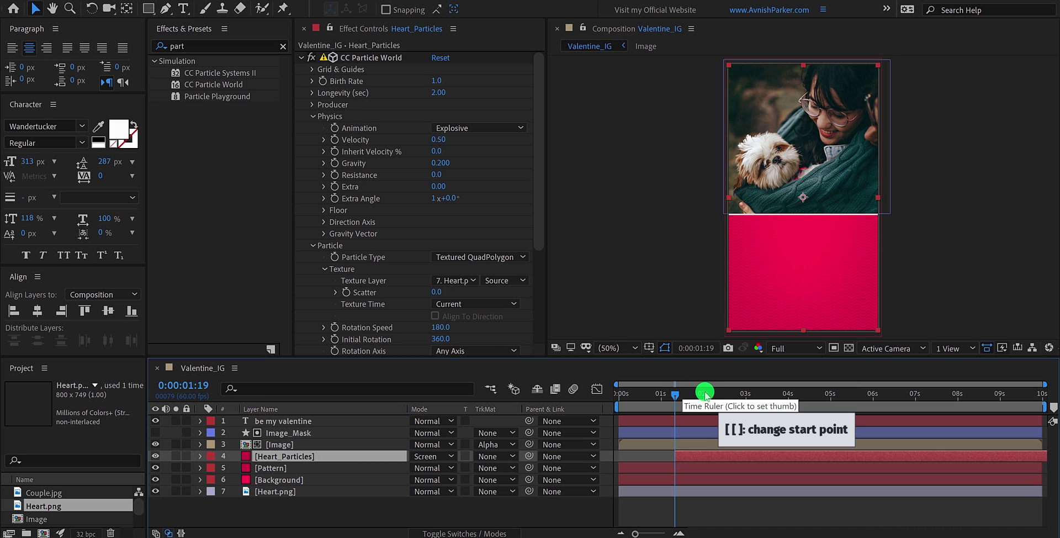
{"action": "left_click", "coordinate": [704, 396]}
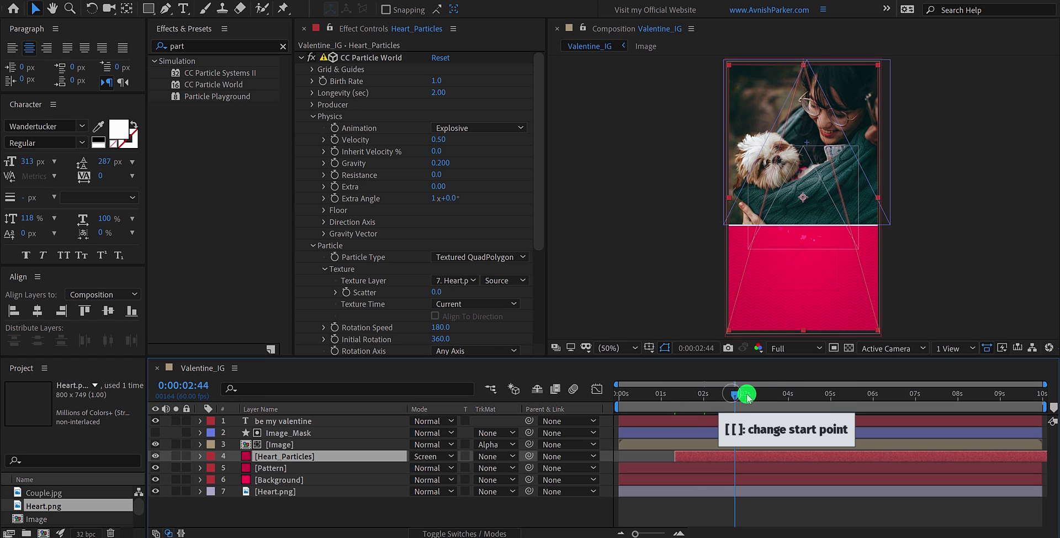
{"action": "left_click", "coordinate": [768, 396]}
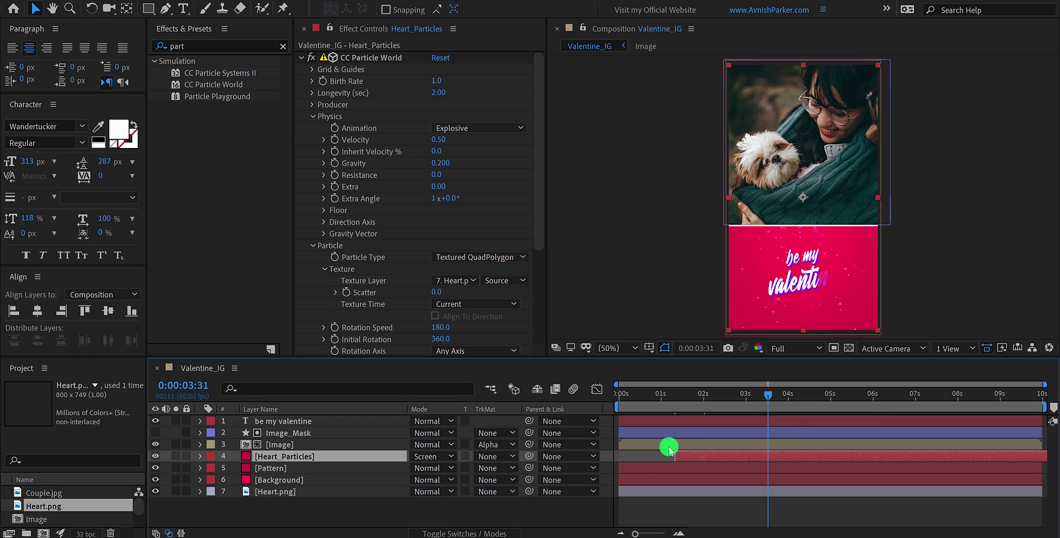
{"action": "left_click", "coordinate": [584, 508]}
{"action": "key", "text": "space"}
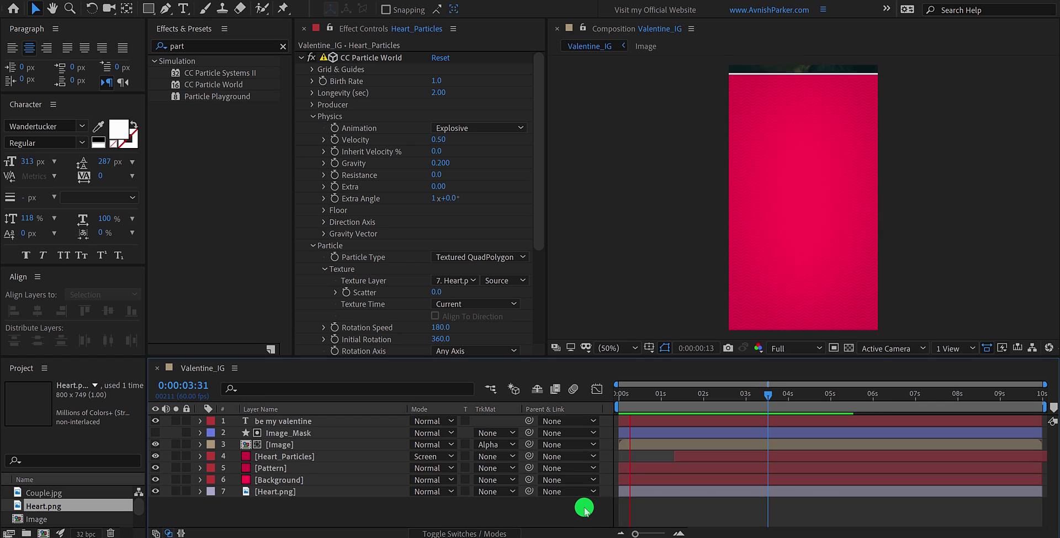